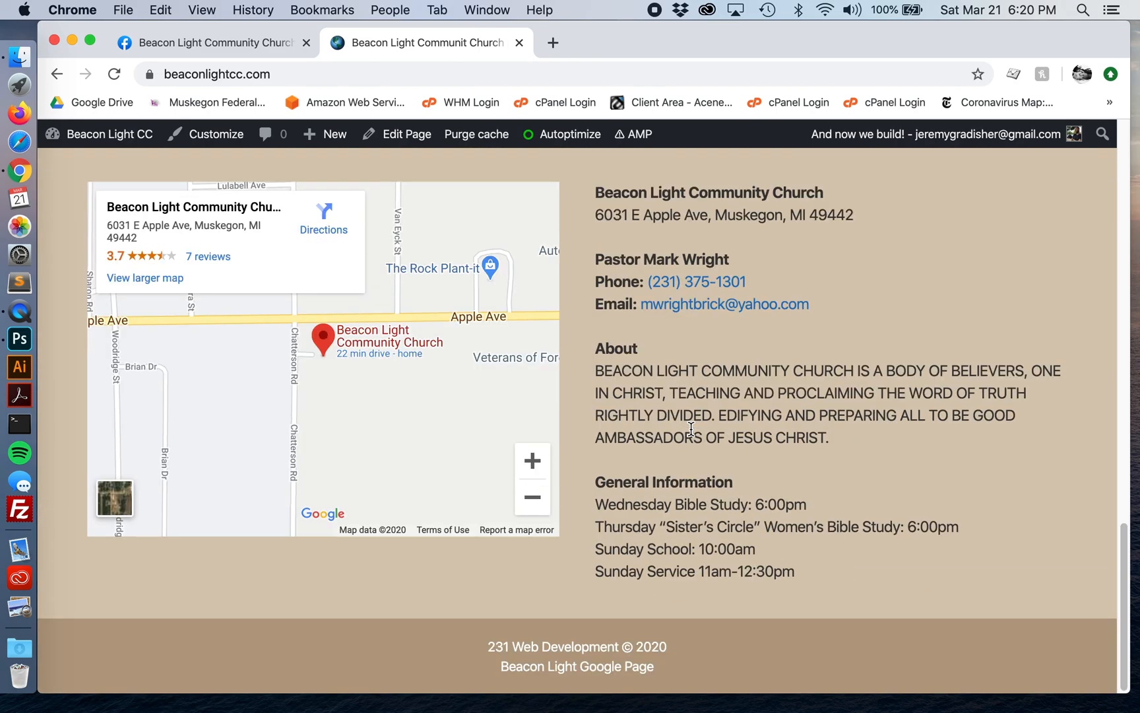
Log out of the WordPress site and return to the Beacon Light CC homepage through the login page logo.
{"action": "scroll", "coordinate": [699, 429], "scroll_direction": "up", "scroll_amount": 20}
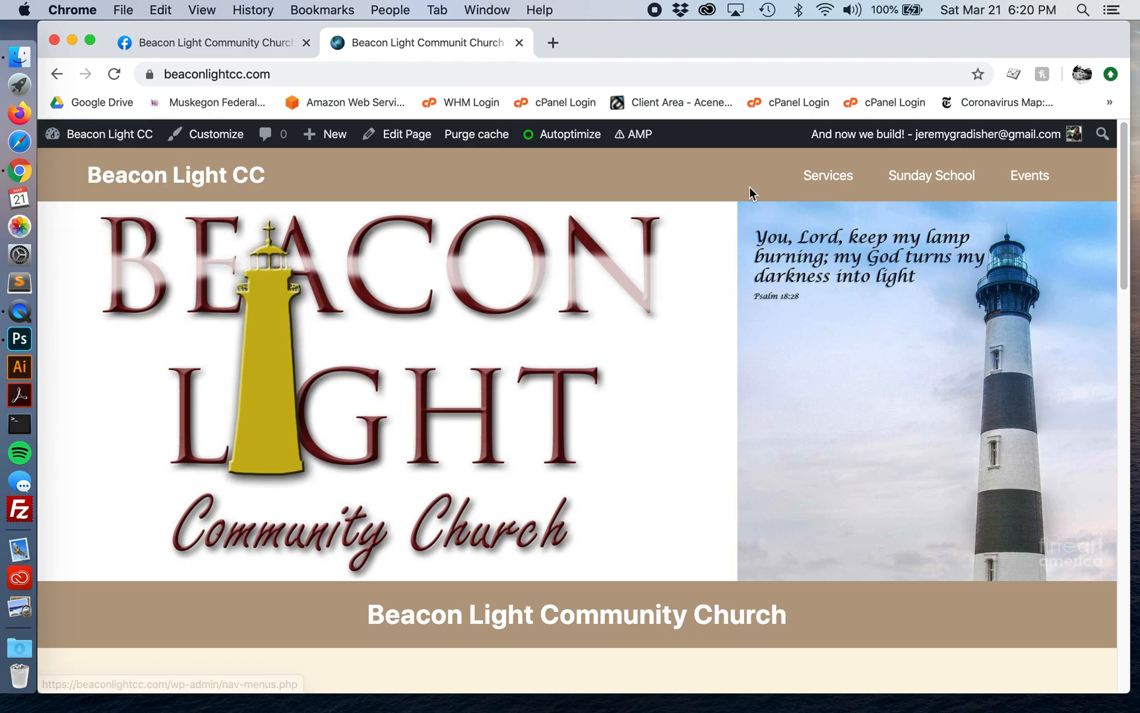
{"action": "mouse_move", "coordinate": [1019, 135]}
{"action": "left_click", "coordinate": [931, 227]}
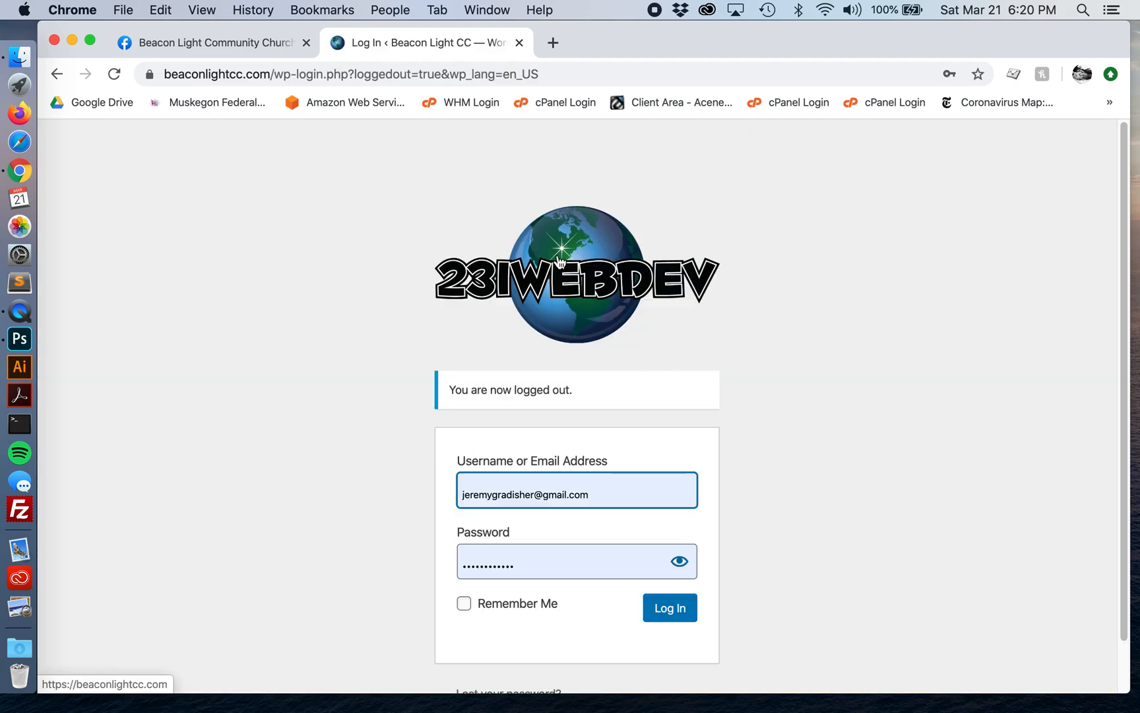
{"action": "left_click", "coordinate": [633, 294]}
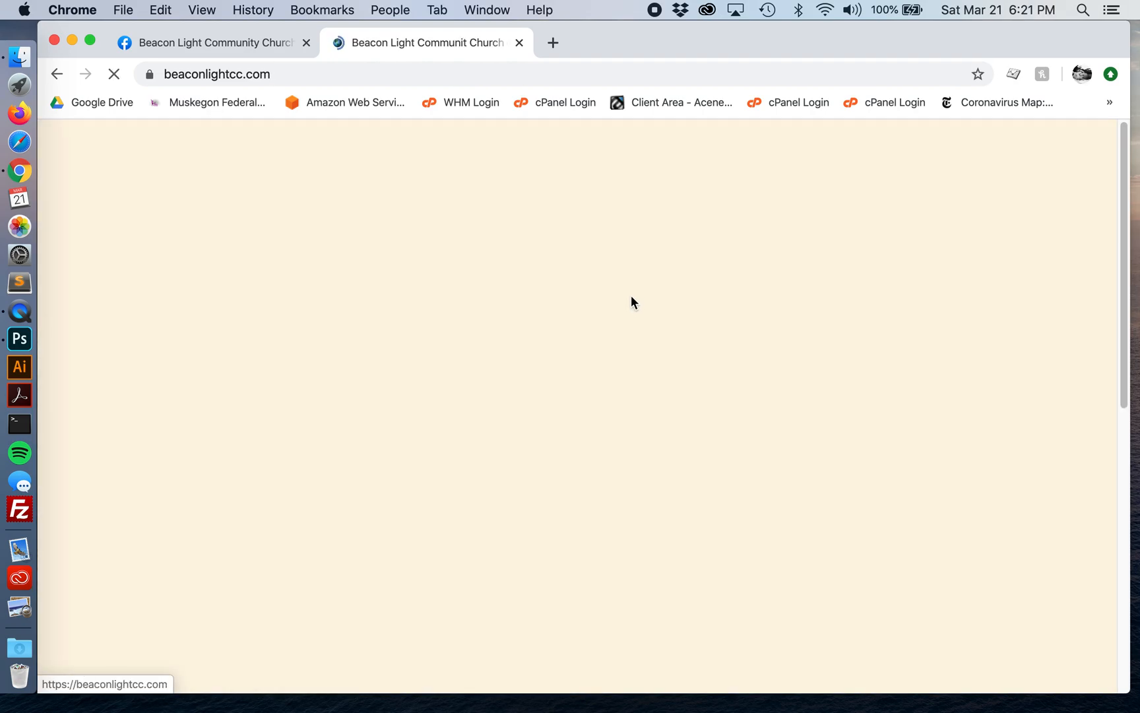
{"action": "scroll", "coordinate": [731, 449], "scroll_direction": "down", "scroll_amount": 15}
{"action": "scroll", "coordinate": [731, 449], "scroll_direction": "up", "scroll_amount": 15}
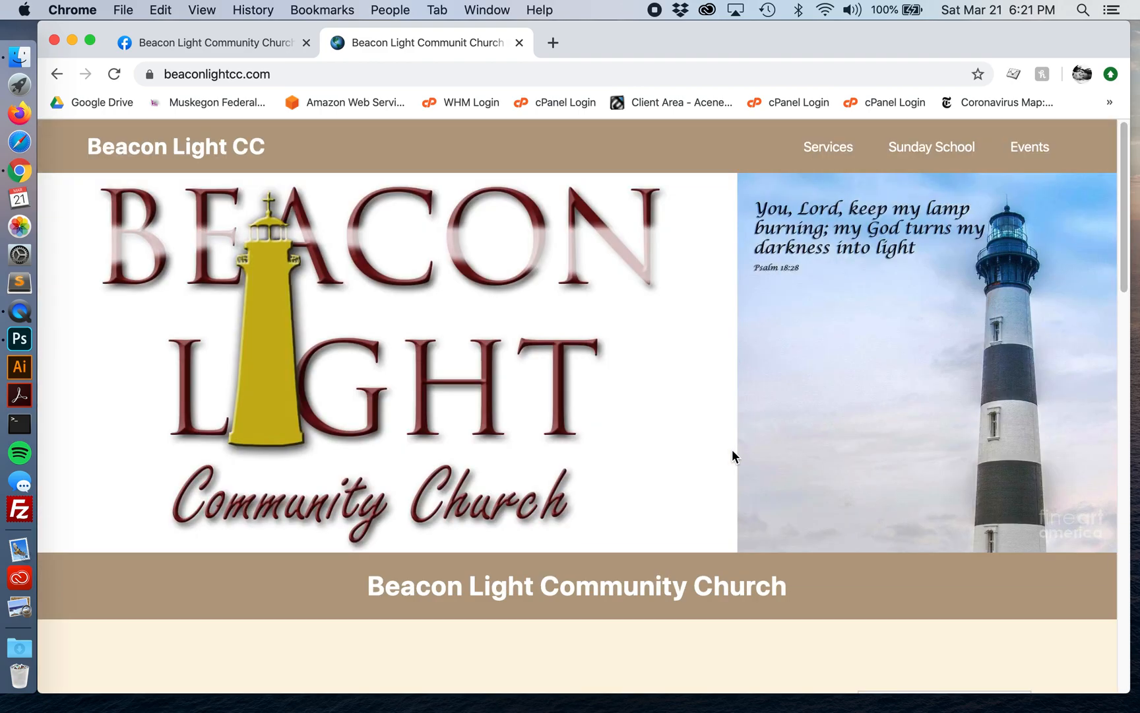
Open the wp-login.php page of beaconlightcc.com and log in with the prefilled credentials.
{"action": "left_click", "coordinate": [323, 76]}
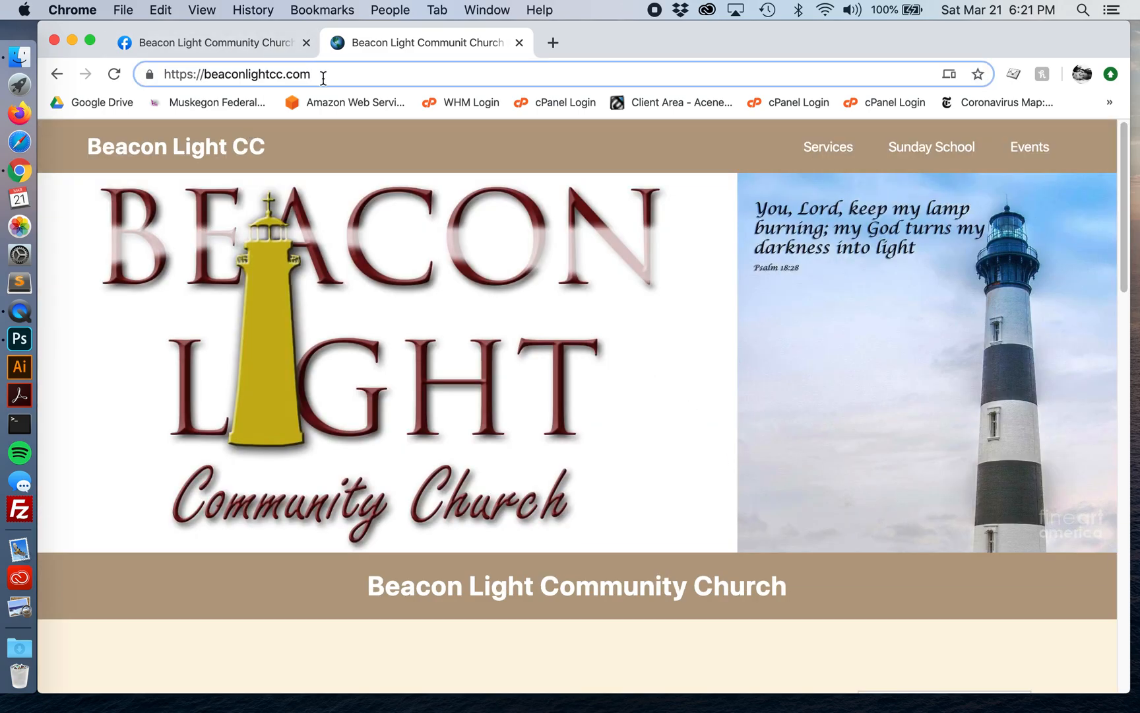
{"action": "type", "text": "/wp-"}
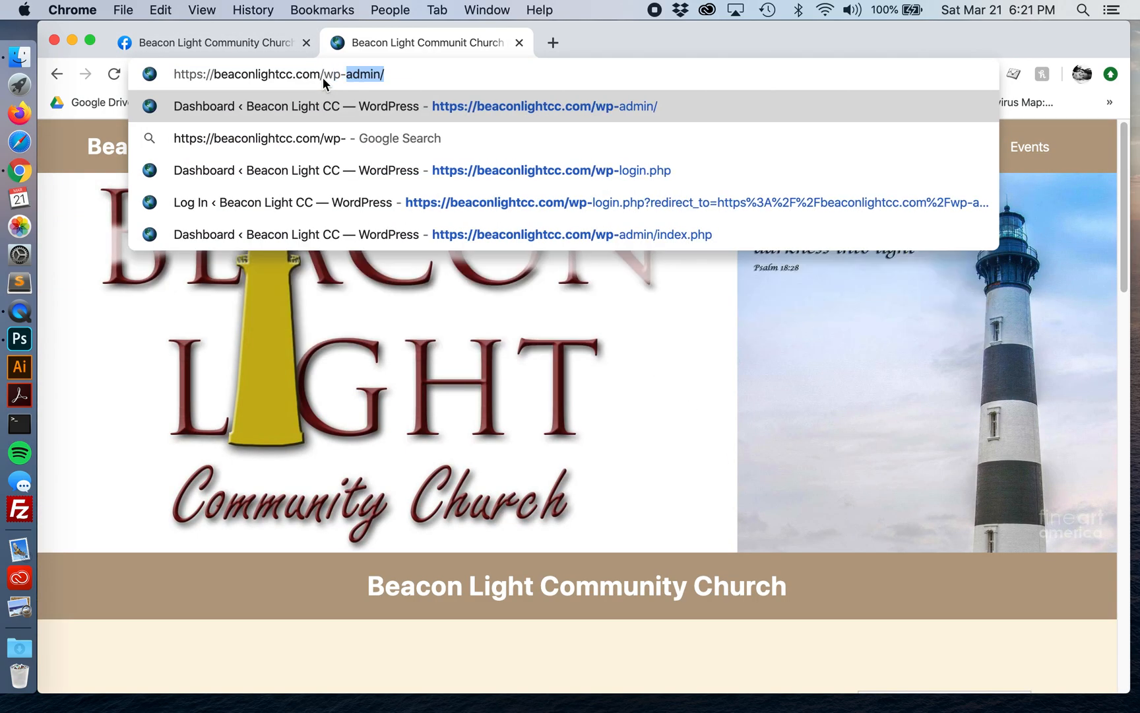
{"action": "type", "text": "logi"}
{"action": "key", "text": "Return"}
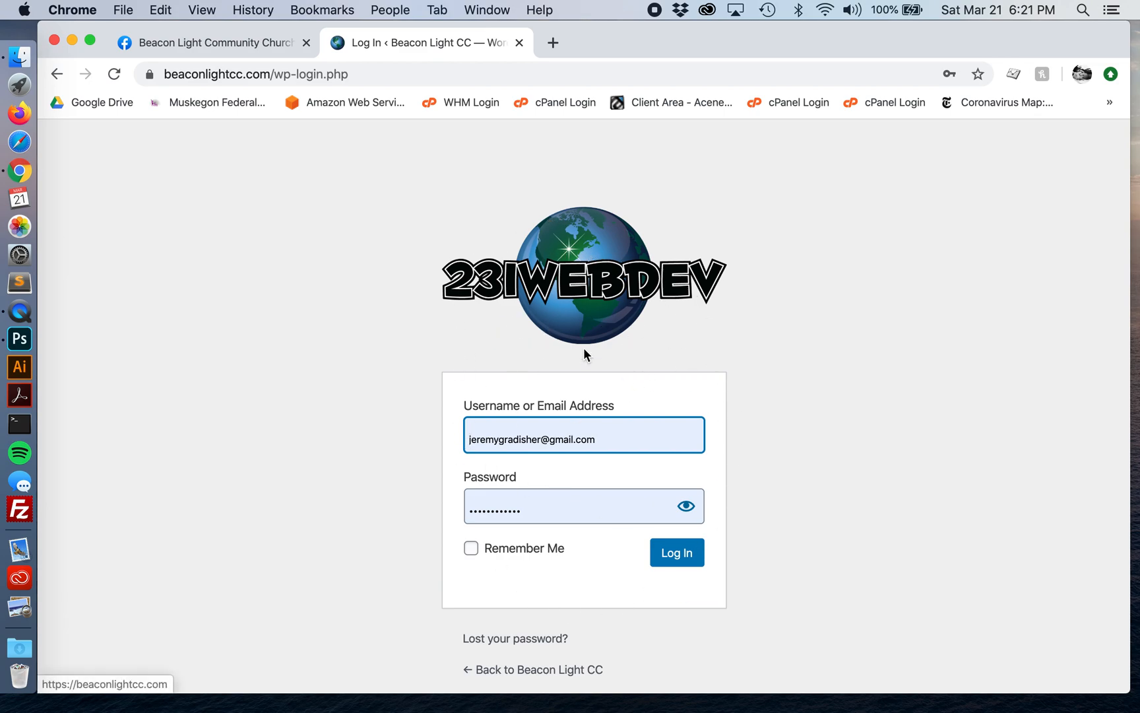
{"action": "left_click", "coordinate": [673, 560]}
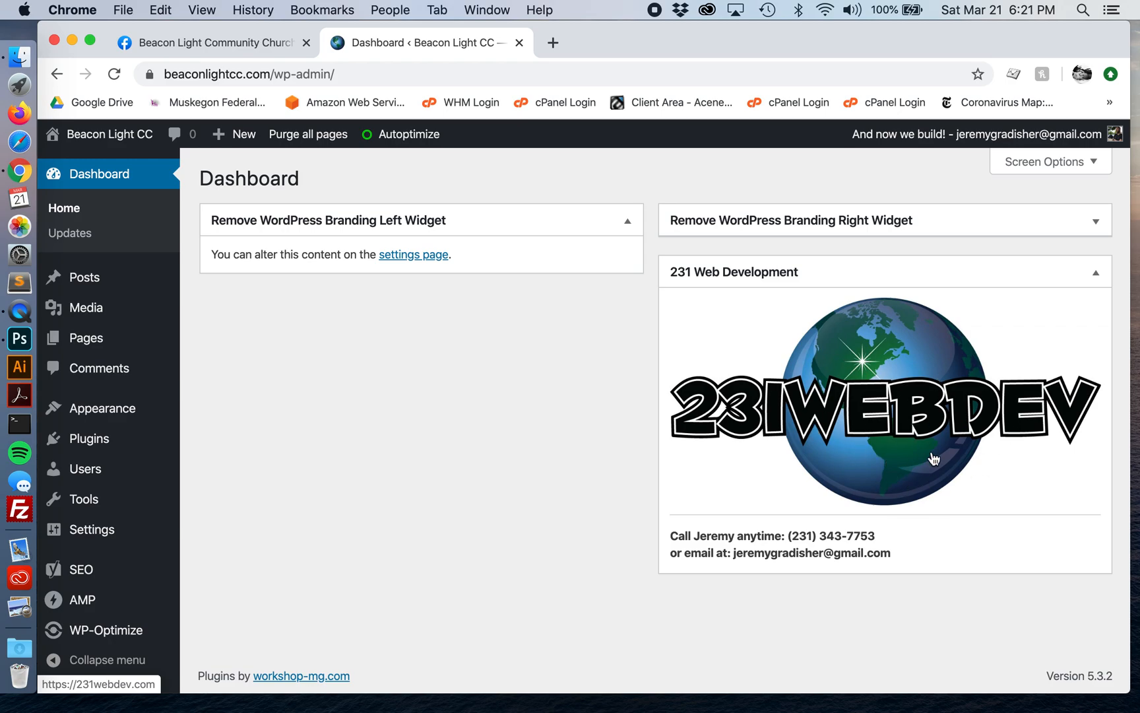
{"action": "mouse_move", "coordinate": [92, 600]}
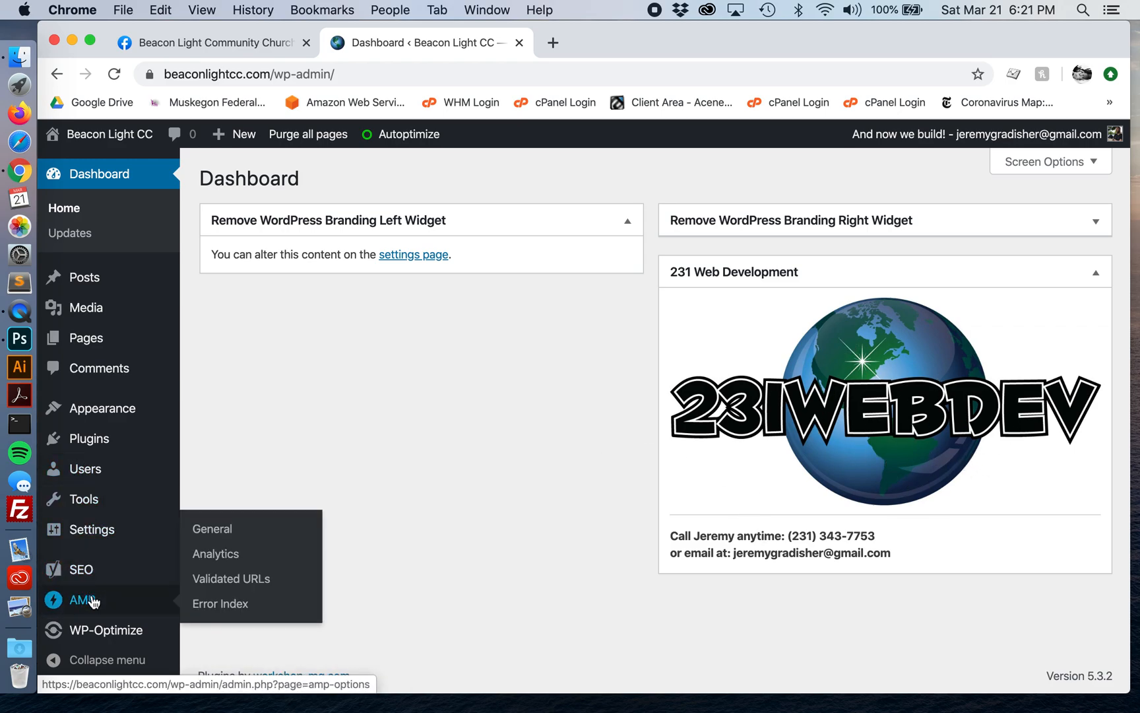
{"action": "mouse_move", "coordinate": [141, 531]}
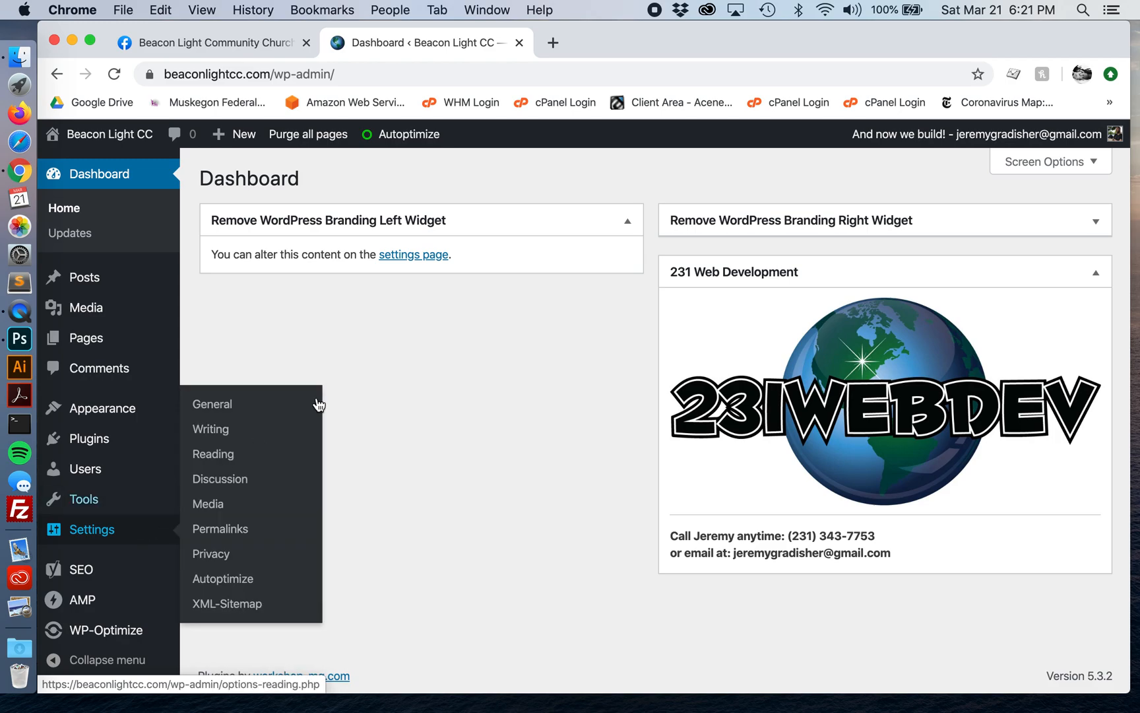
{"action": "left_click", "coordinate": [499, 226]}
{"action": "left_click_drag", "start_coordinate": [499, 226], "coordinate": [504, 227]}
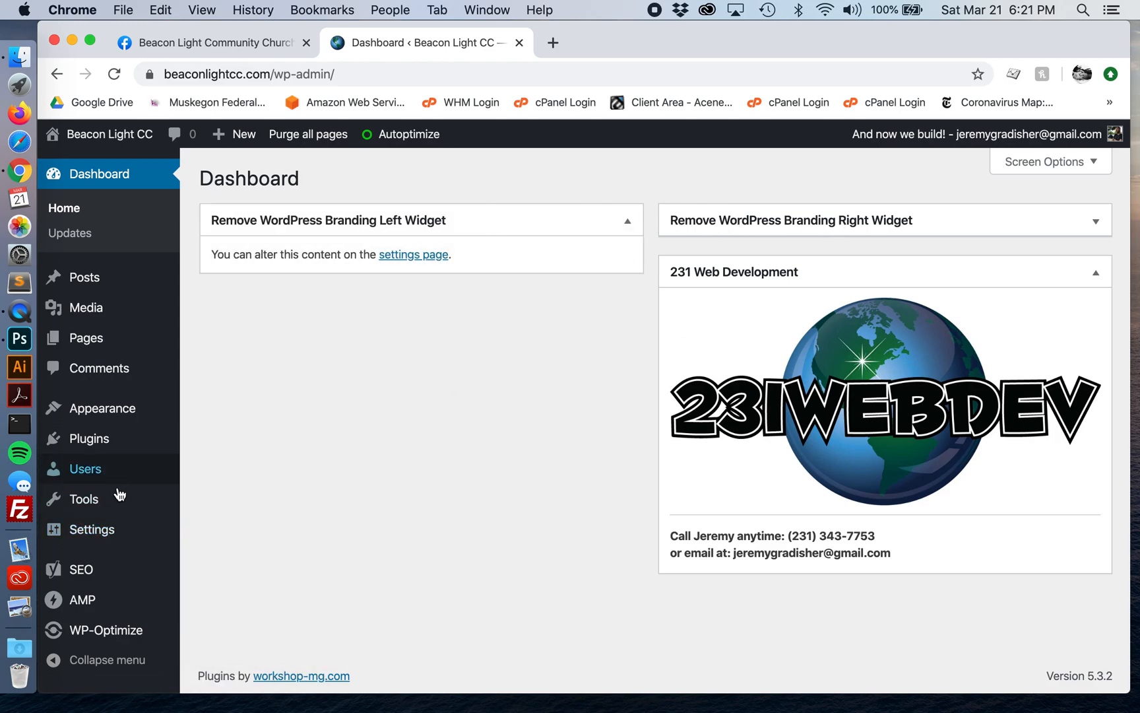
Open the installed plugins list and examine the details of the Remove WP Branding plugin, then close them.
{"action": "mouse_move", "coordinate": [94, 438]}
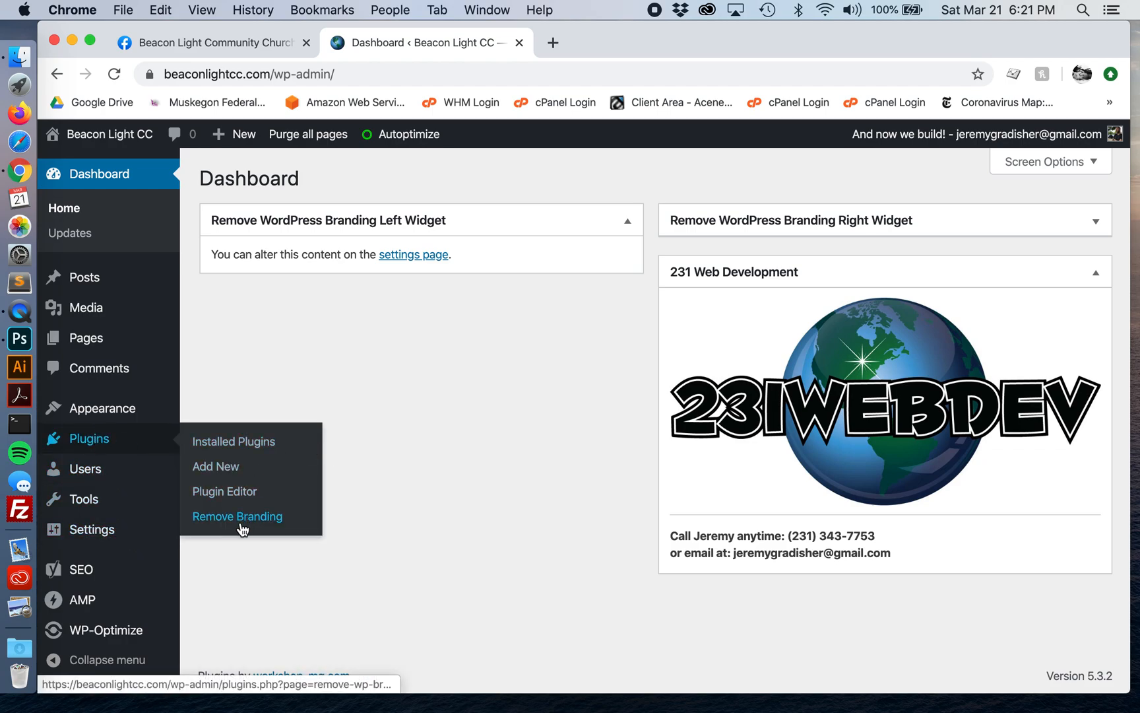
{"action": "left_click", "coordinate": [222, 438]}
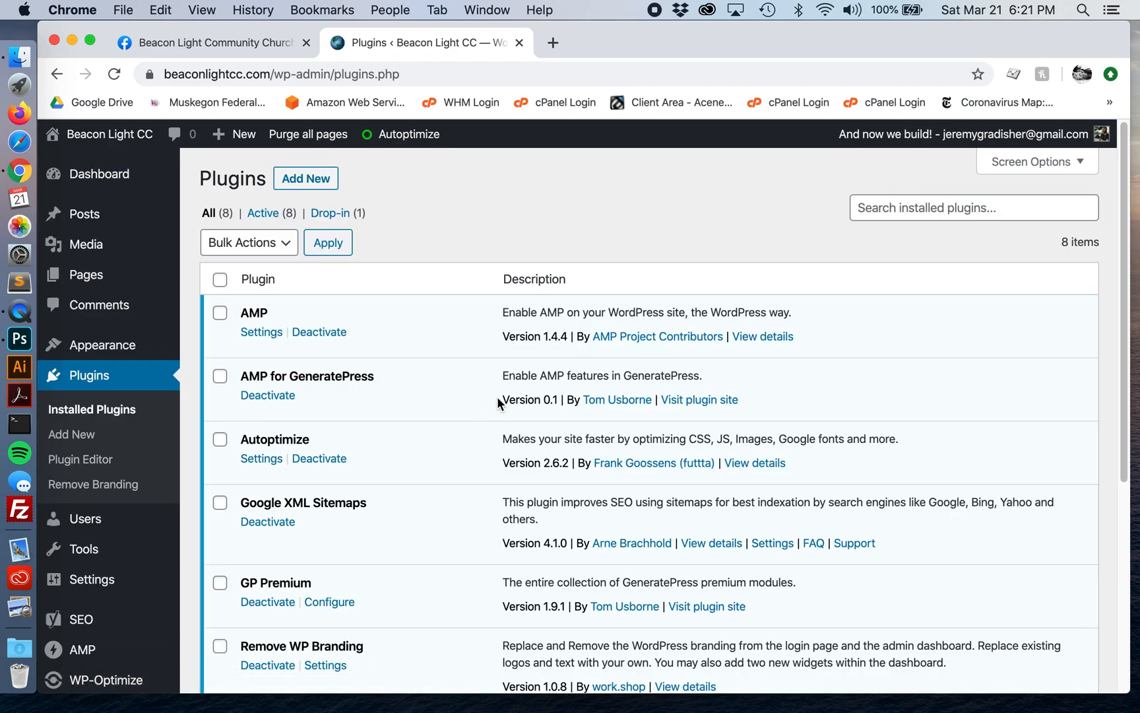
{"action": "scroll", "coordinate": [497, 398], "scroll_direction": "down", "scroll_amount": 5}
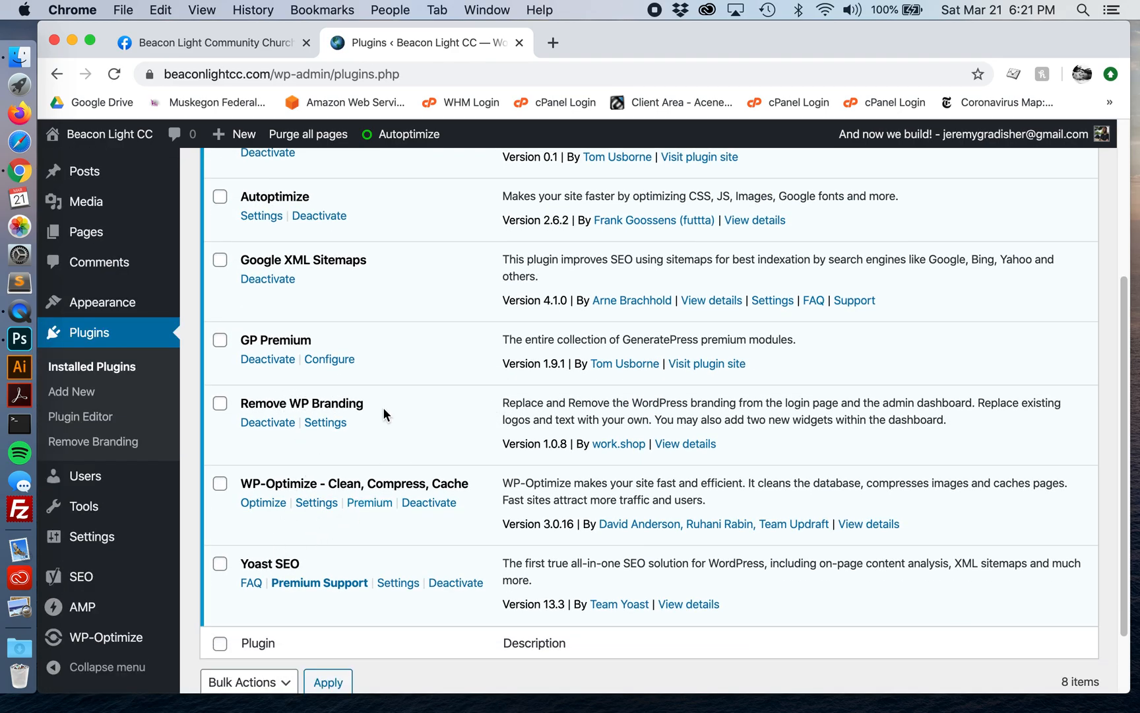
{"action": "left_click", "coordinate": [667, 445]}
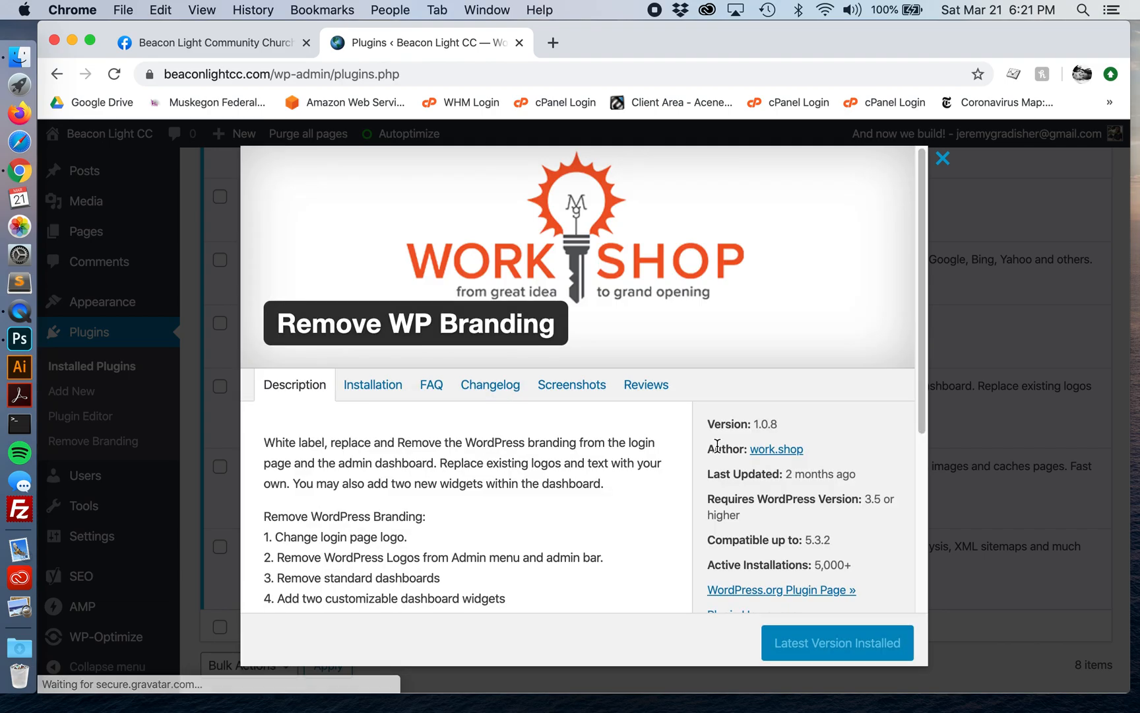
{"action": "scroll", "coordinate": [783, 447], "scroll_direction": "down", "scroll_amount": 5}
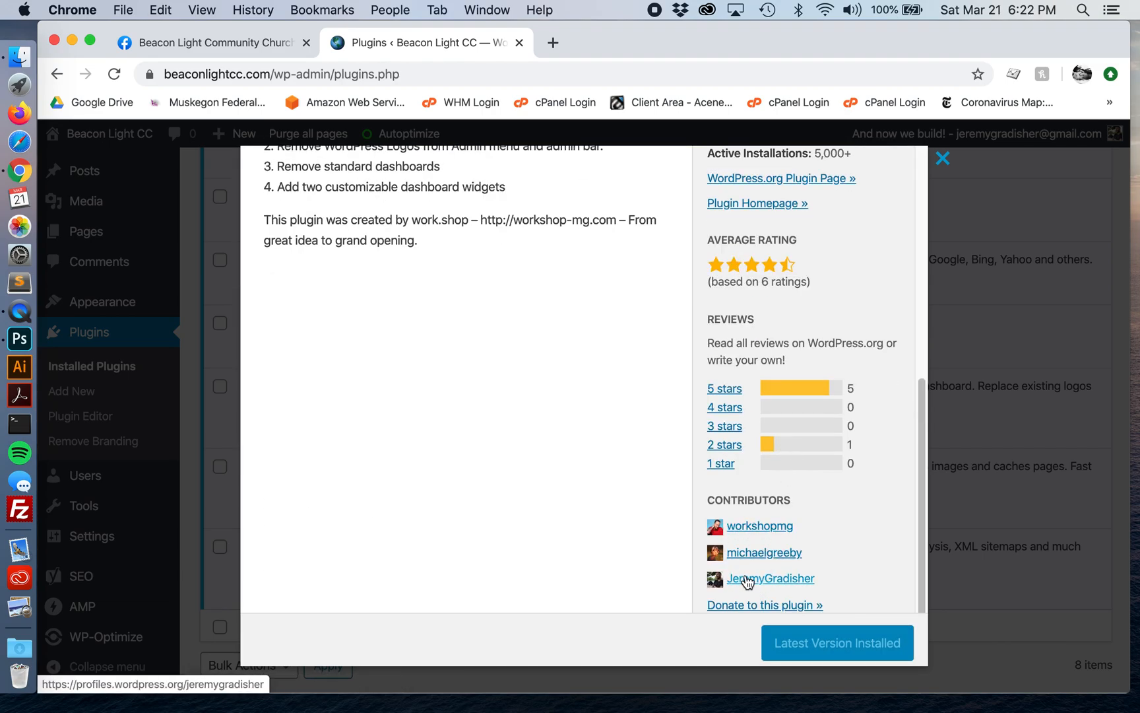
{"action": "left_click", "coordinate": [942, 159]}
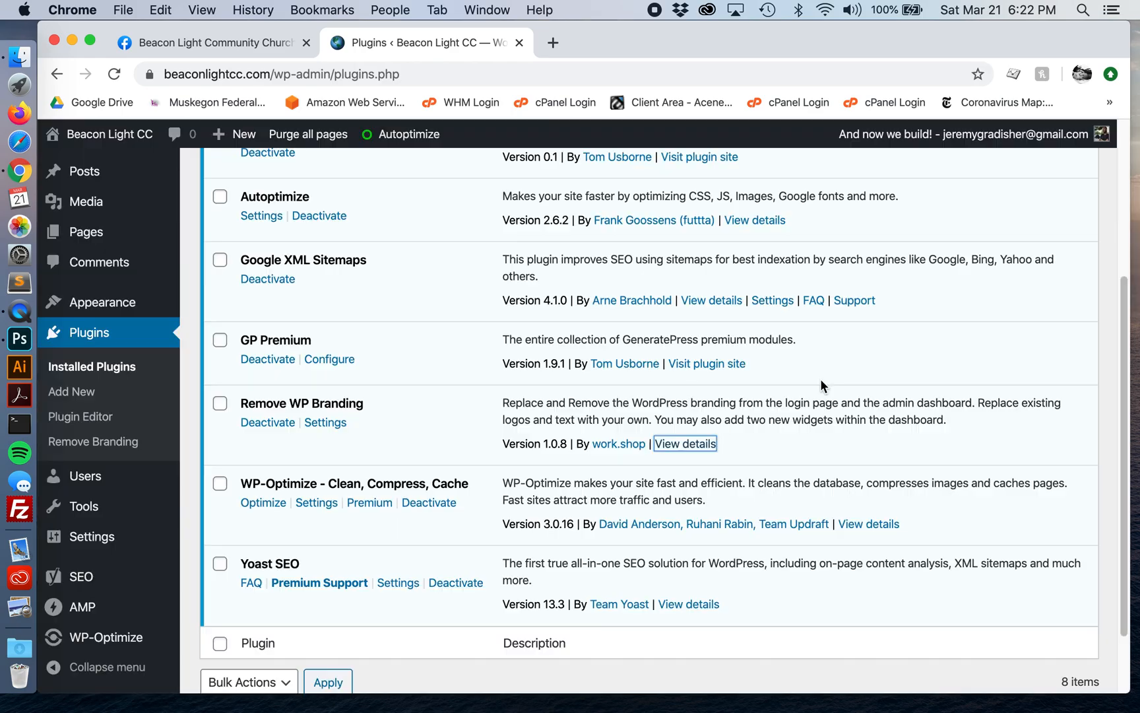
Open the Remove Branding settings page and look through its login page and dashboard widget options.
{"action": "left_click", "coordinate": [73, 441]}
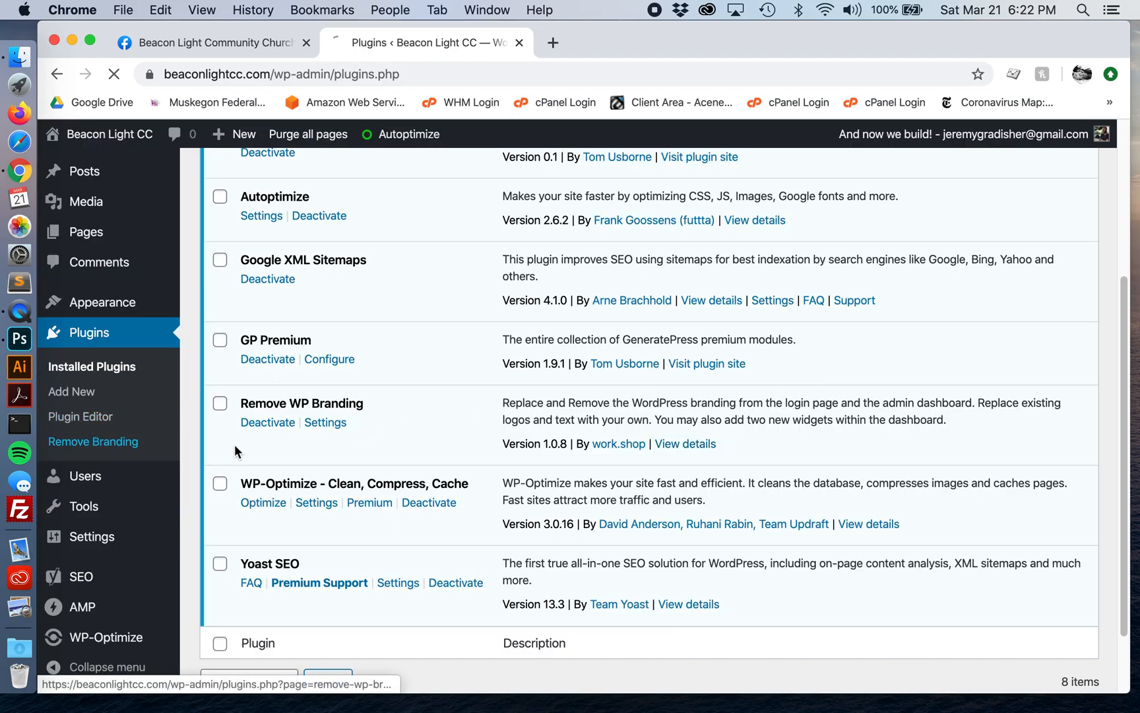
{"action": "scroll", "coordinate": [827, 400], "scroll_direction": "down", "scroll_amount": 15}
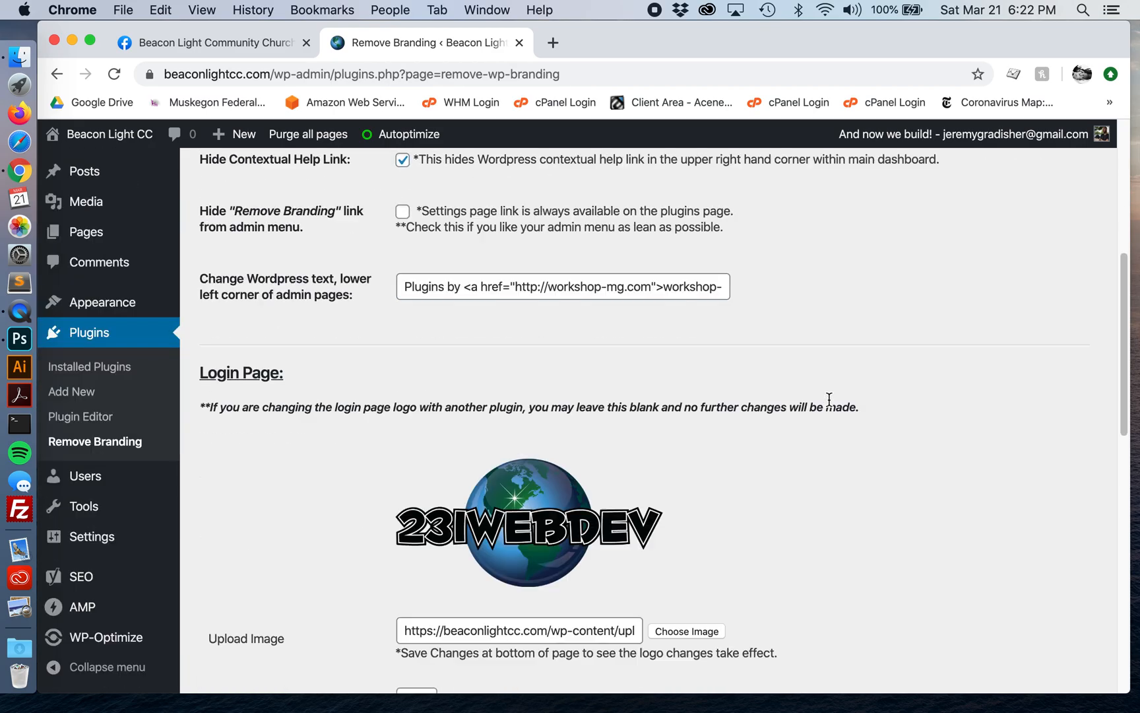
{"action": "scroll", "coordinate": [830, 399], "scroll_direction": "down", "scroll_amount": 4}
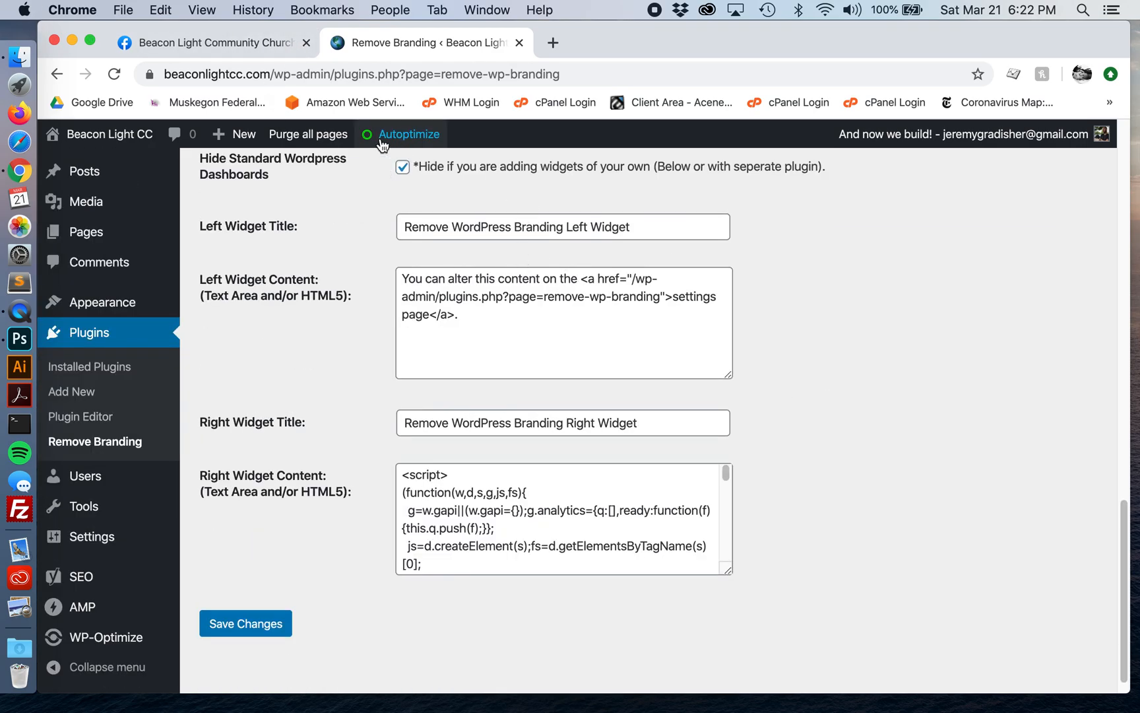
Open the site in a separate browser tab and go to its dashboard to view the branding widgets.
{"action": "mouse_move", "coordinate": [108, 136]}
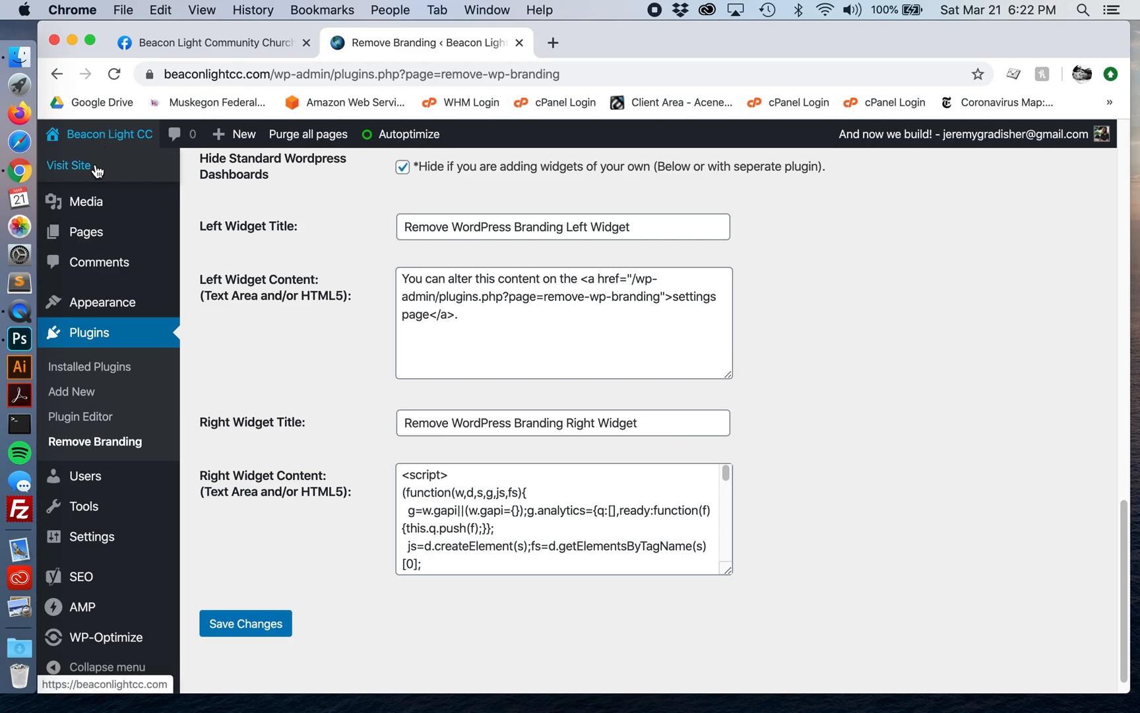
{"action": "right_click", "coordinate": [107, 134]}
{"action": "left_click", "coordinate": [470, 132]}
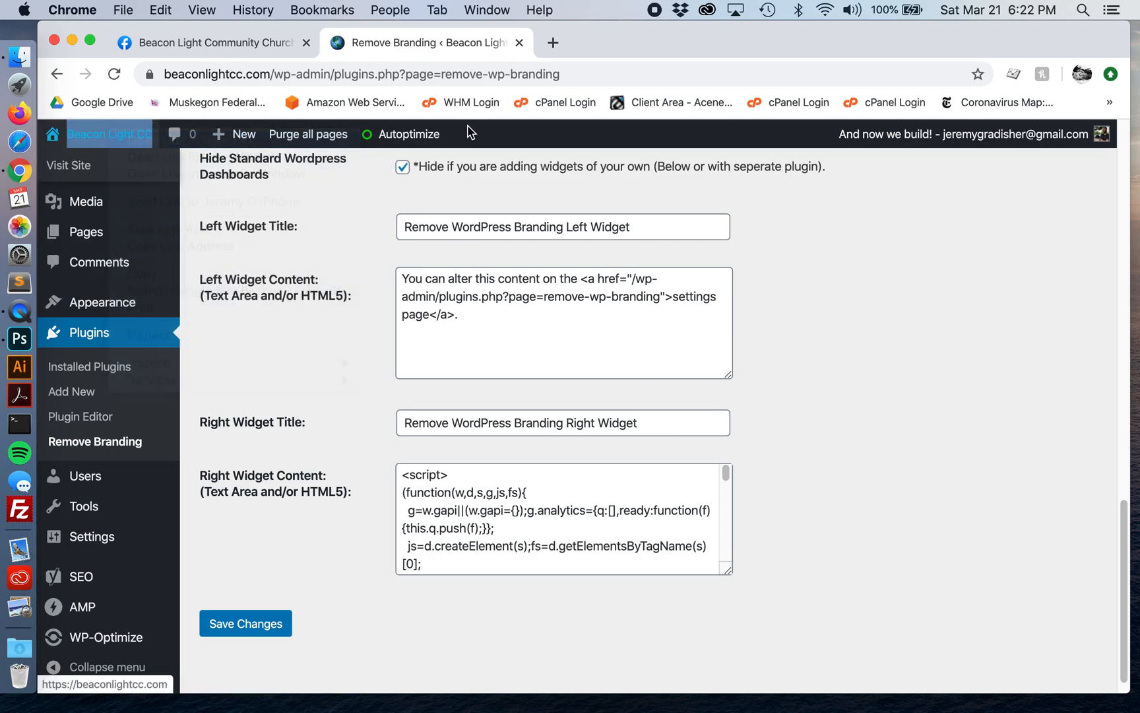
{"action": "left_click", "coordinate": [598, 44]}
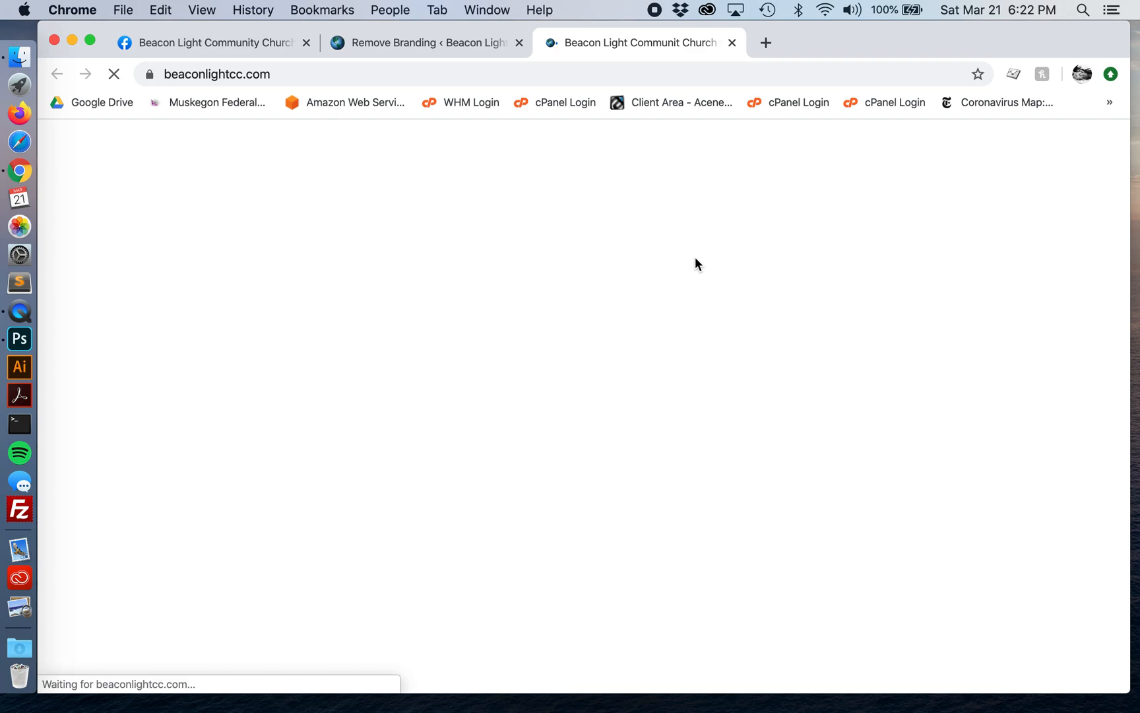
{"action": "mouse_move", "coordinate": [112, 135]}
{"action": "left_click", "coordinate": [107, 164]}
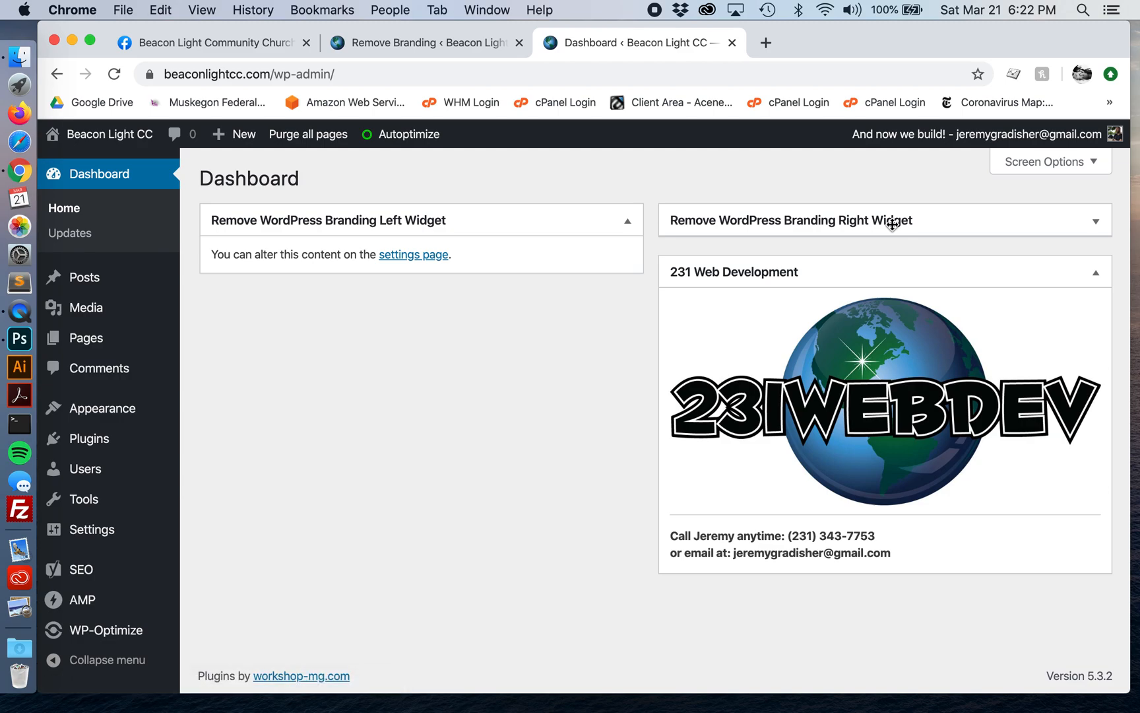
Take a full-screen screenshot of the church's Facebook page showing its logo, and minimize the browser window.
{"action": "left_click", "coordinate": [396, 42]}
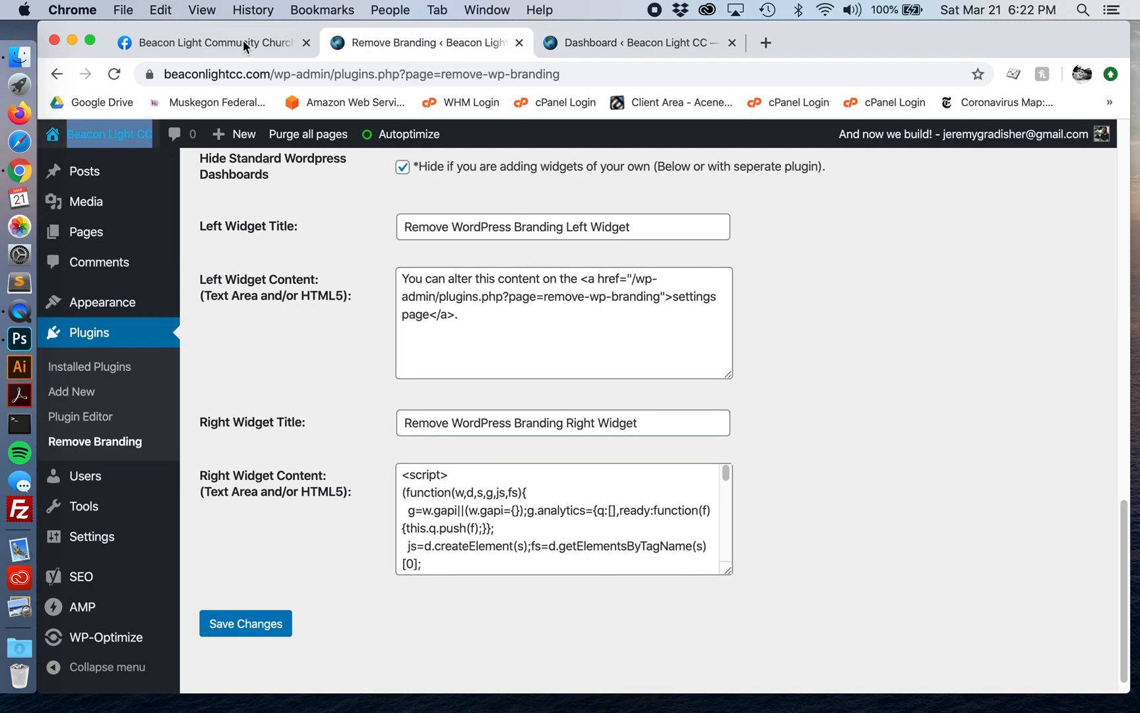
{"action": "left_click", "coordinate": [243, 42]}
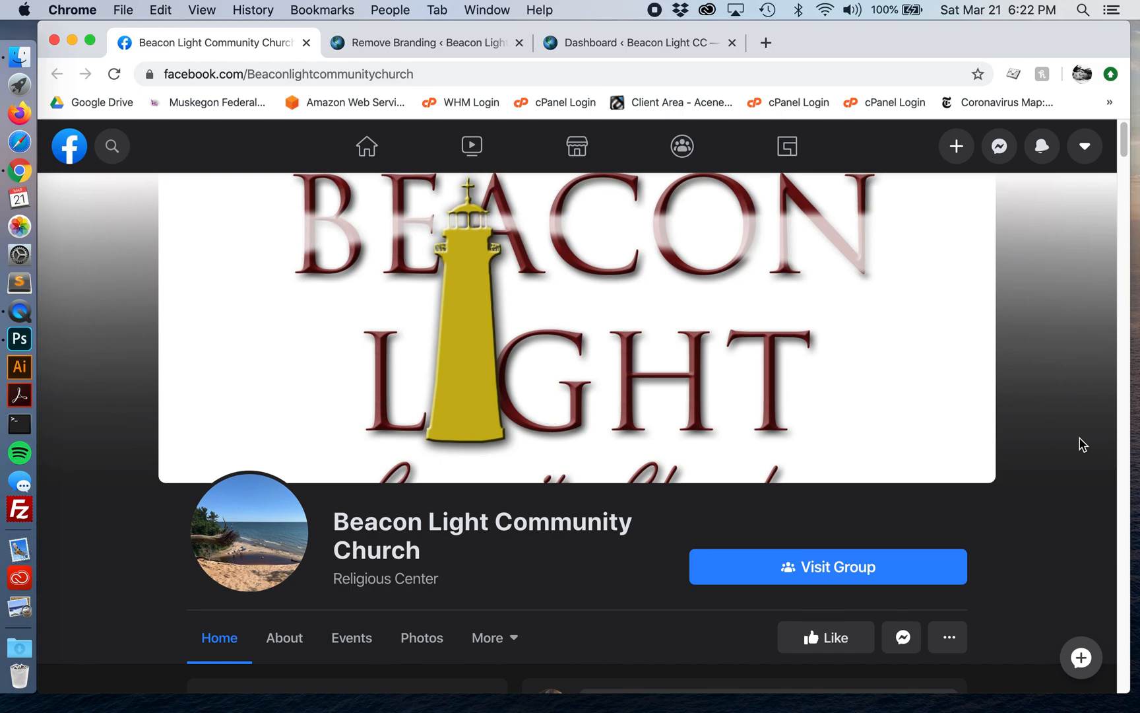
{"action": "key", "text": "super+shift+3"}
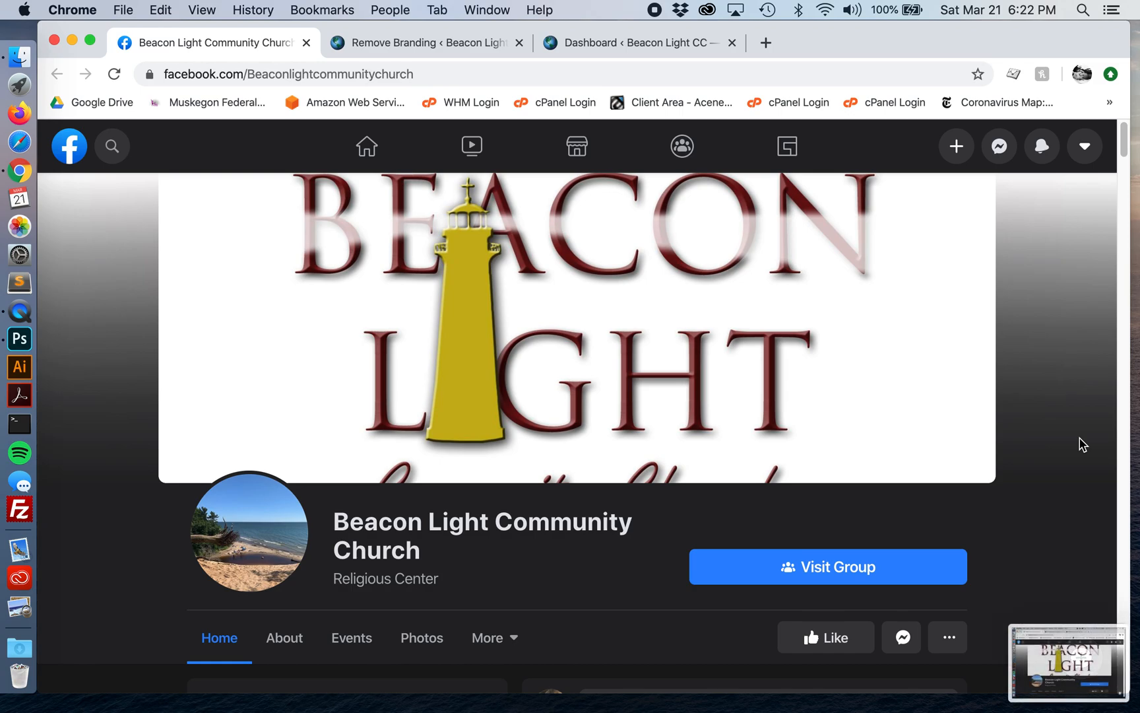
{"action": "left_click", "coordinate": [71, 43]}
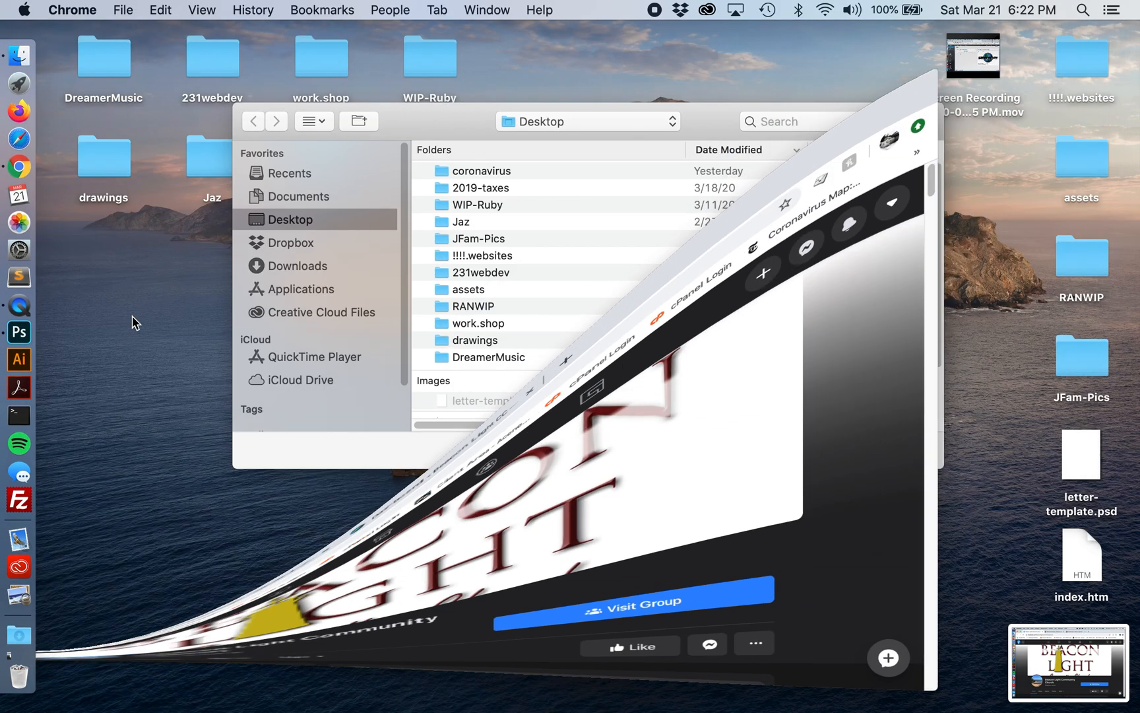
Switch to Photoshop and dismiss the What's new introduction.
{"action": "left_click", "coordinate": [20, 327]}
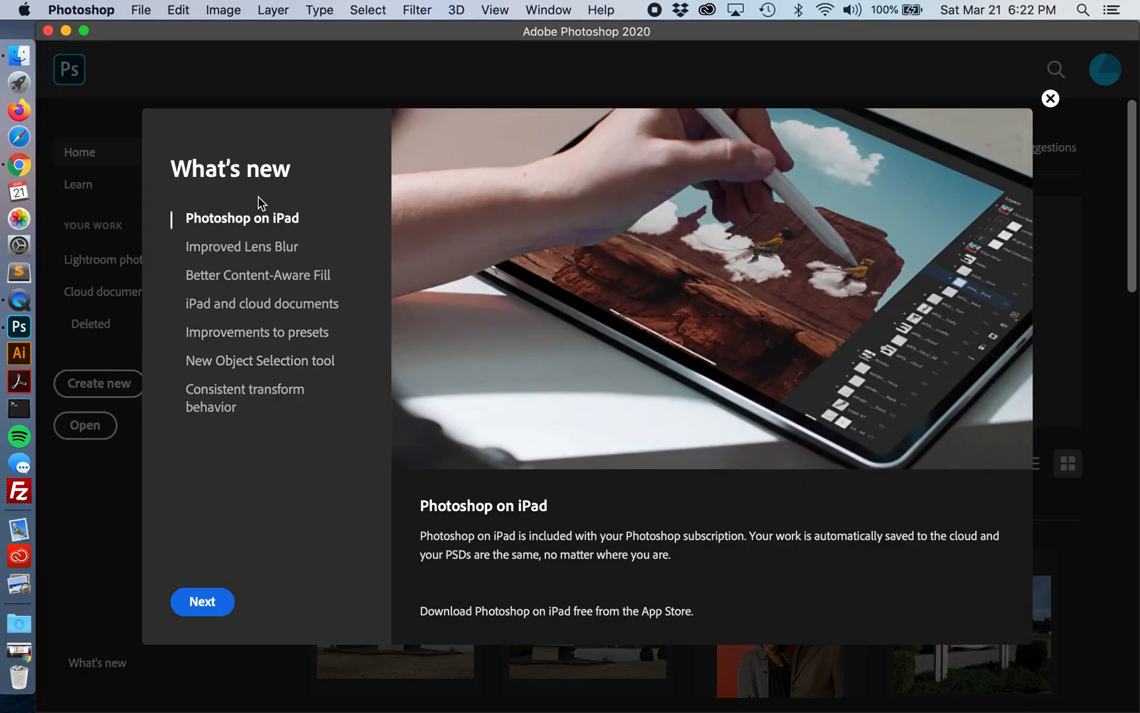
{"action": "left_click", "coordinate": [218, 603]}
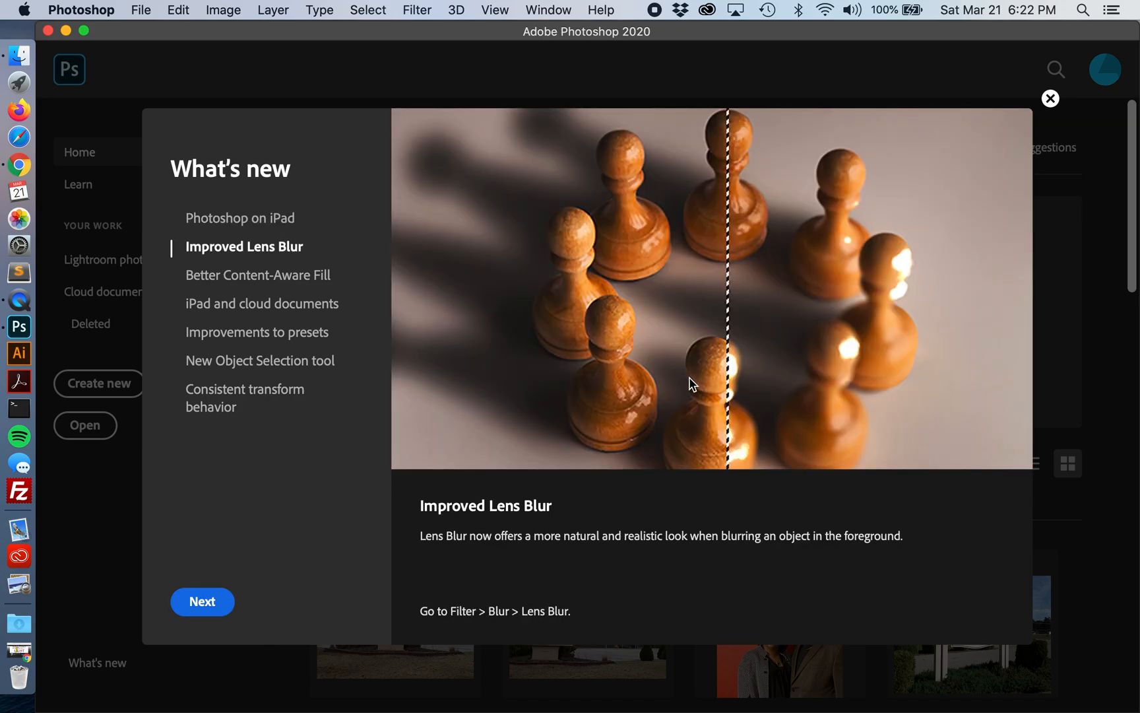
{"action": "left_click", "coordinate": [1050, 98]}
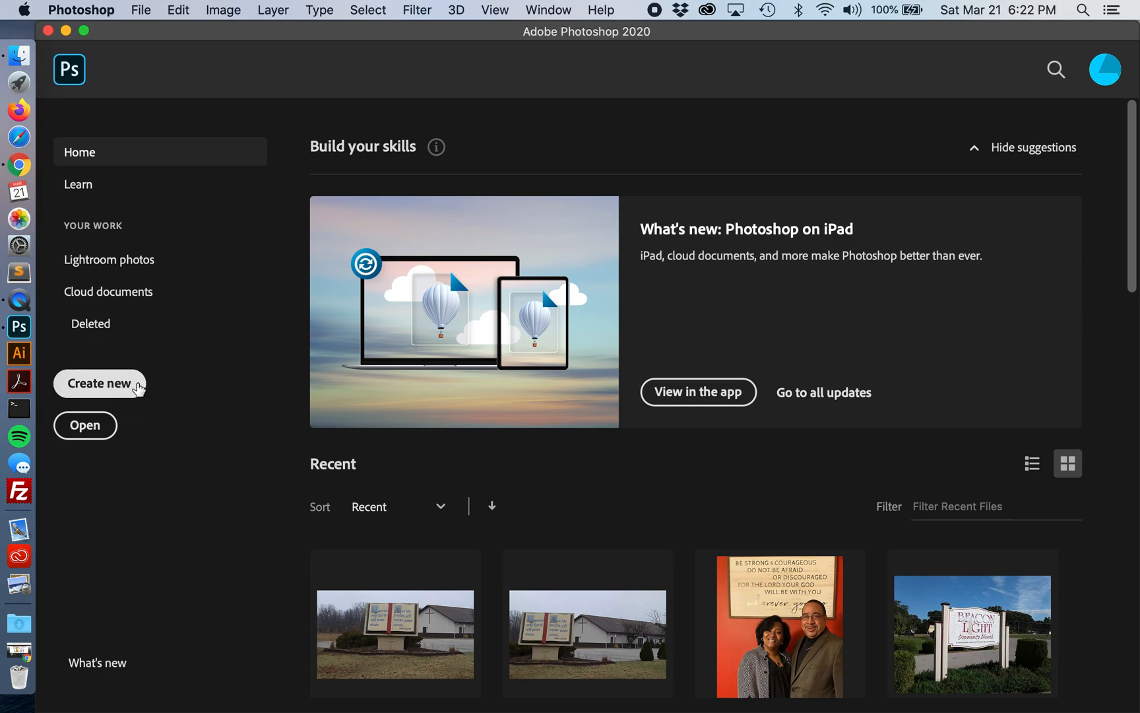
Create a 2160 x 1216 px document at 72 ppi and move the Photoshop window aside to uncover the desktop files.
{"action": "left_click", "coordinate": [136, 383]}
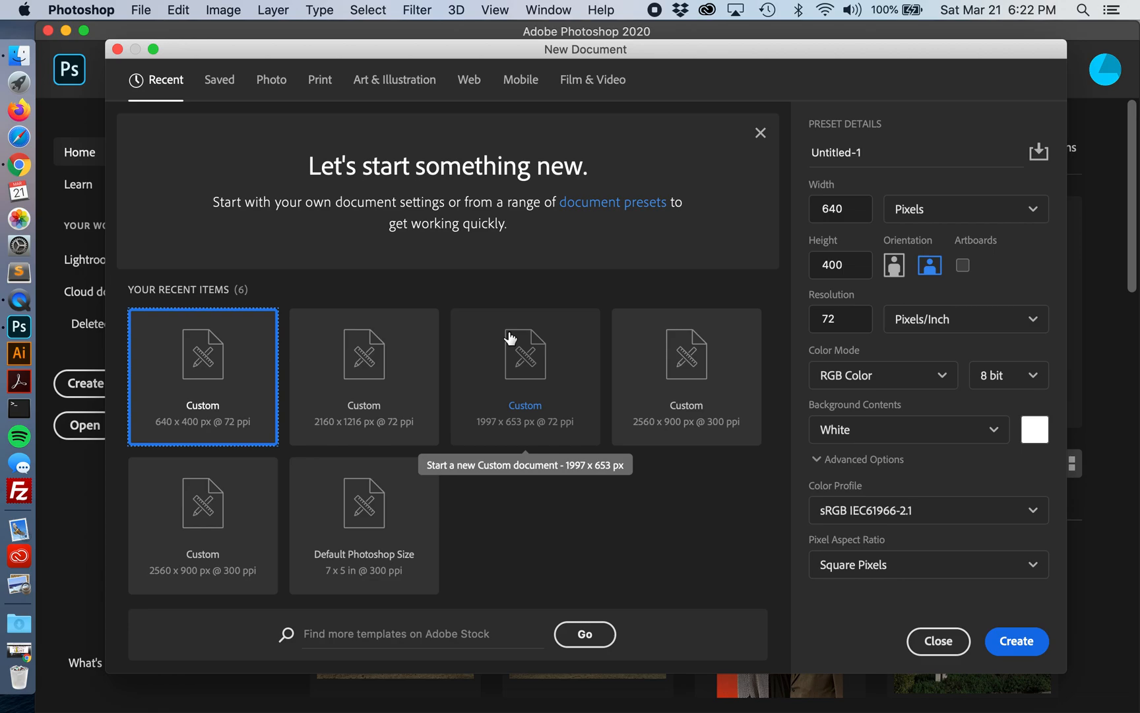
{"action": "left_click", "coordinate": [377, 382]}
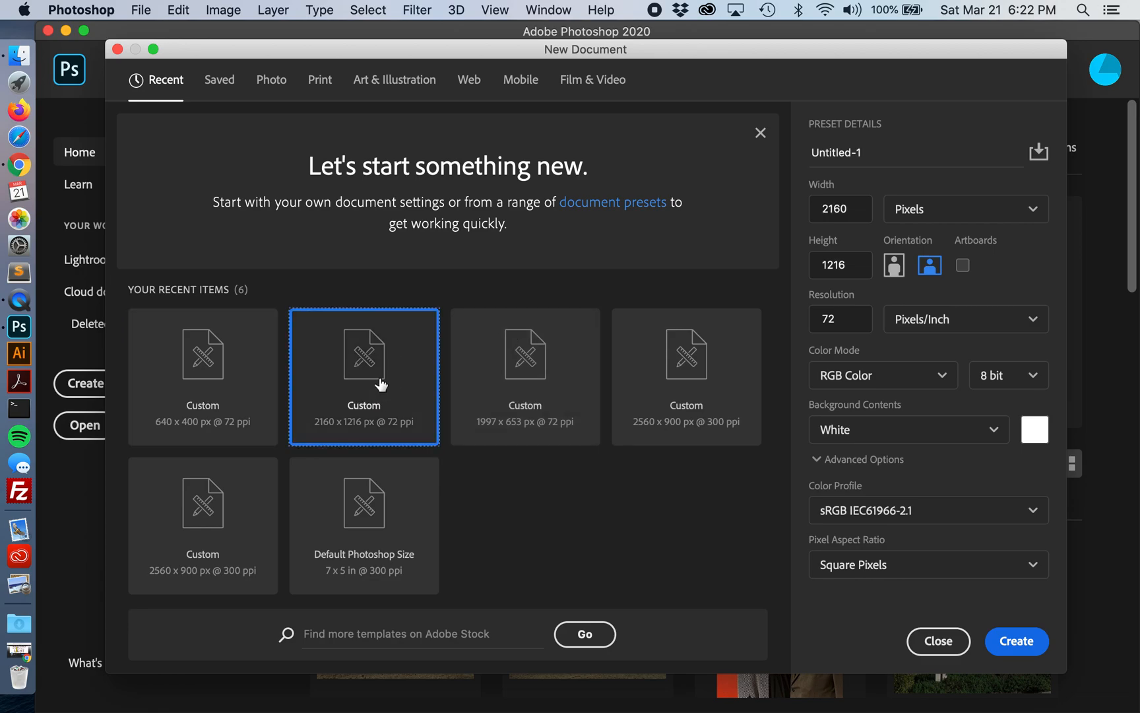
{"action": "left_click", "coordinate": [1015, 640]}
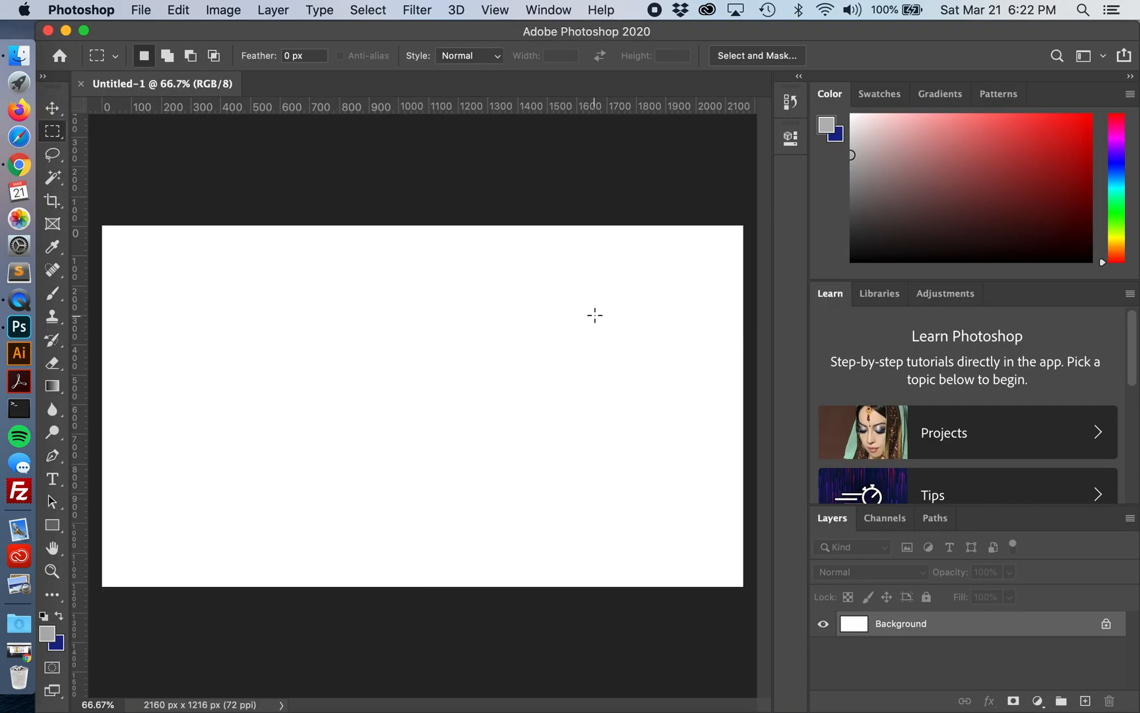
{"action": "left_click_drag", "start_coordinate": [896, 38], "coordinate": [681, 38]}
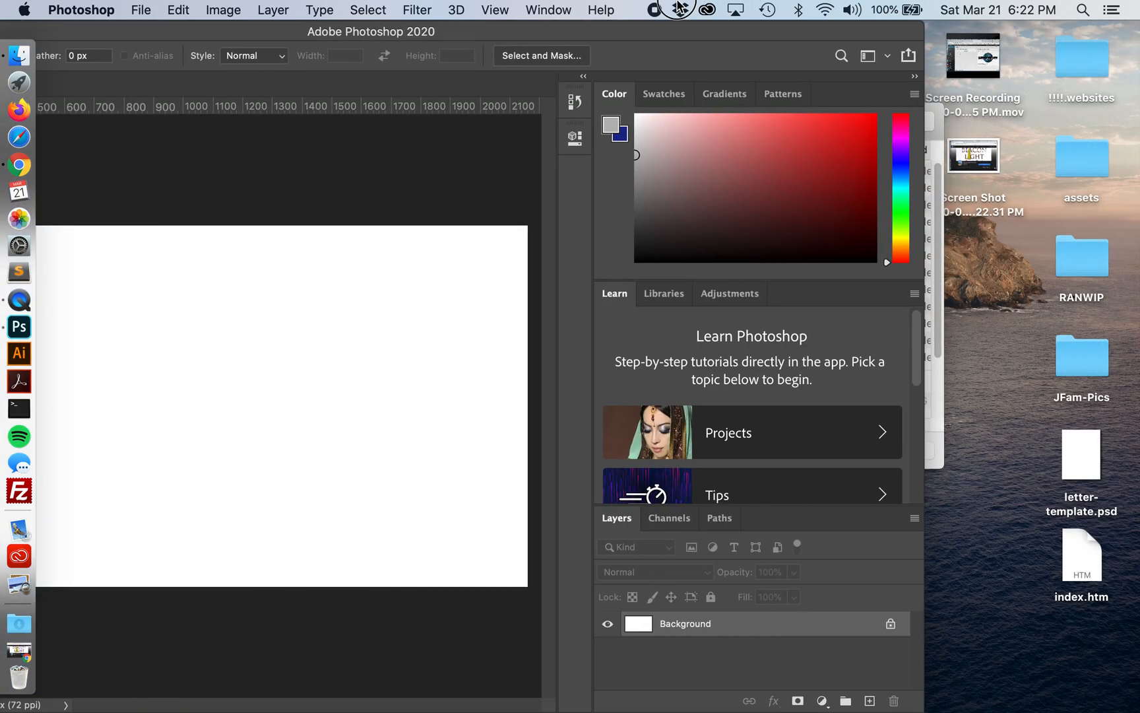
Place the desktop screenshot of the Facebook page into the document at 100% and move the Photoshop window back.
{"action": "left_click", "coordinate": [978, 164]}
{"action": "left_click_drag", "start_coordinate": [977, 163], "coordinate": [439, 383]}
{"action": "left_click_drag", "start_coordinate": [586, 40], "coordinate": [878, 38]}
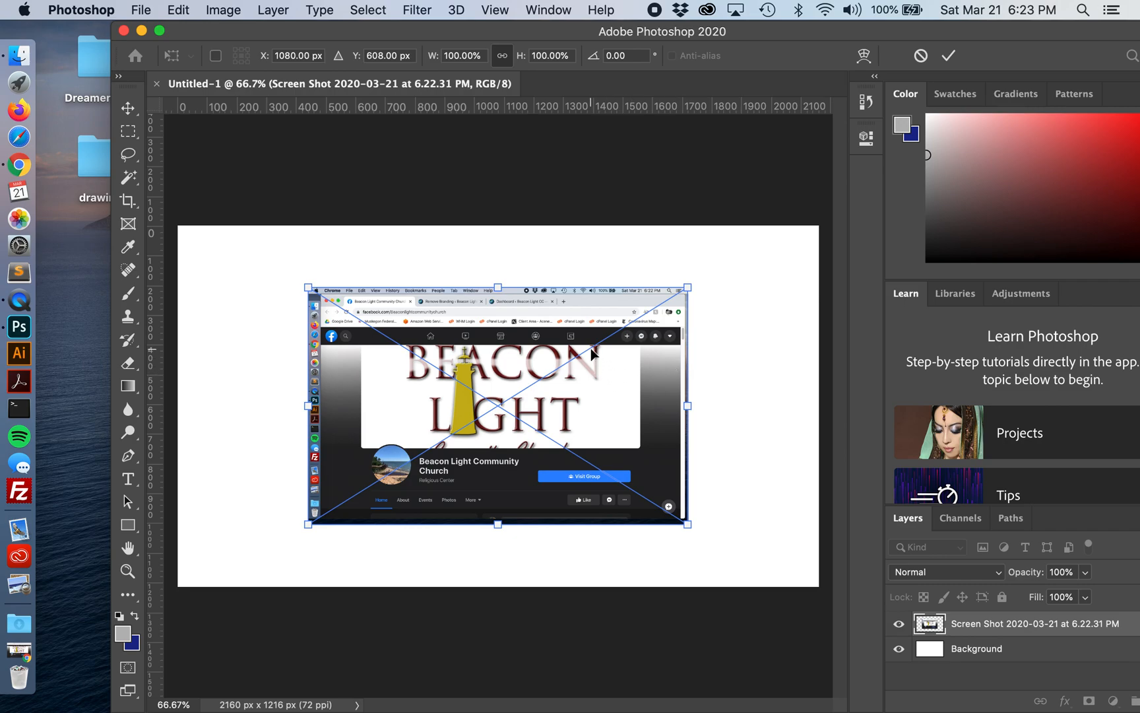
{"action": "key", "text": "Return"}
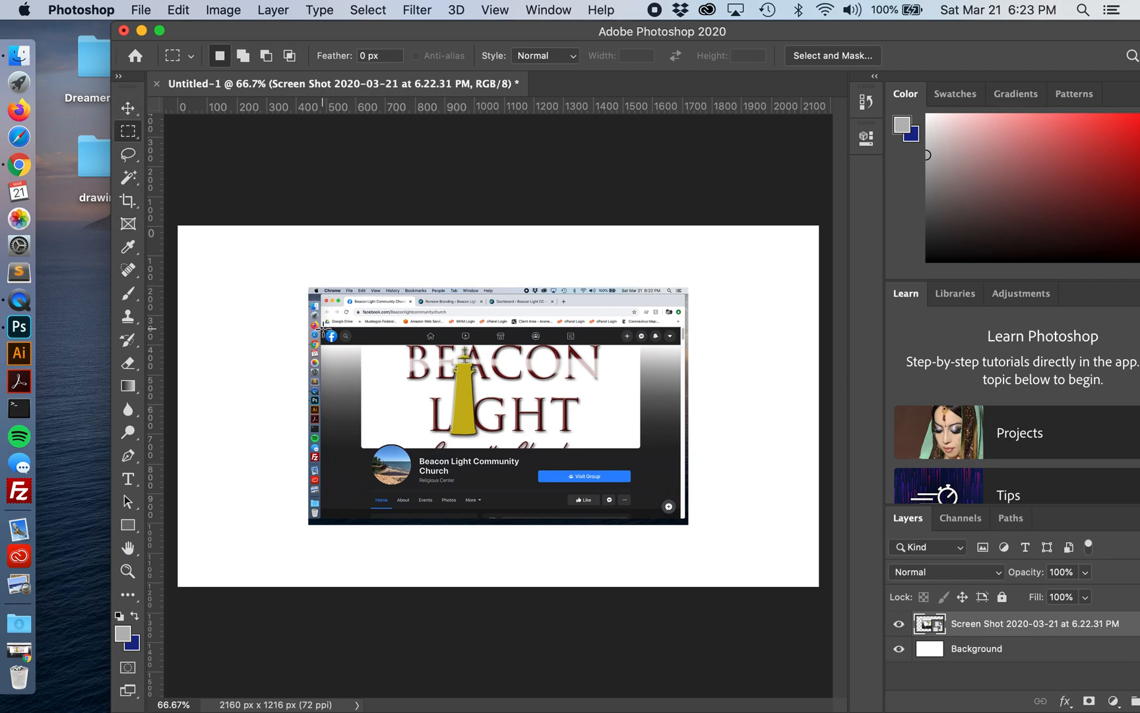
Select the Facebook page area below the browser bars and crop the document to it, about 1204 x 655 px.
{"action": "left_click_drag", "start_coordinate": [321, 328], "coordinate": [681, 523]}
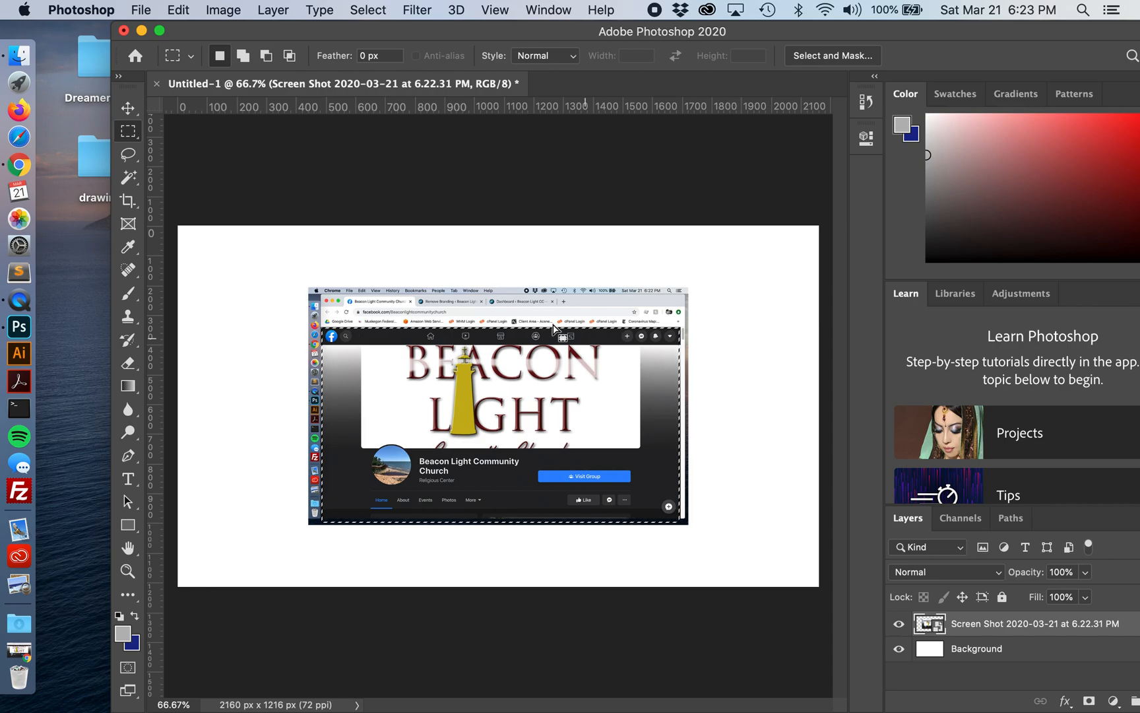
{"action": "left_click", "coordinate": [223, 9]}
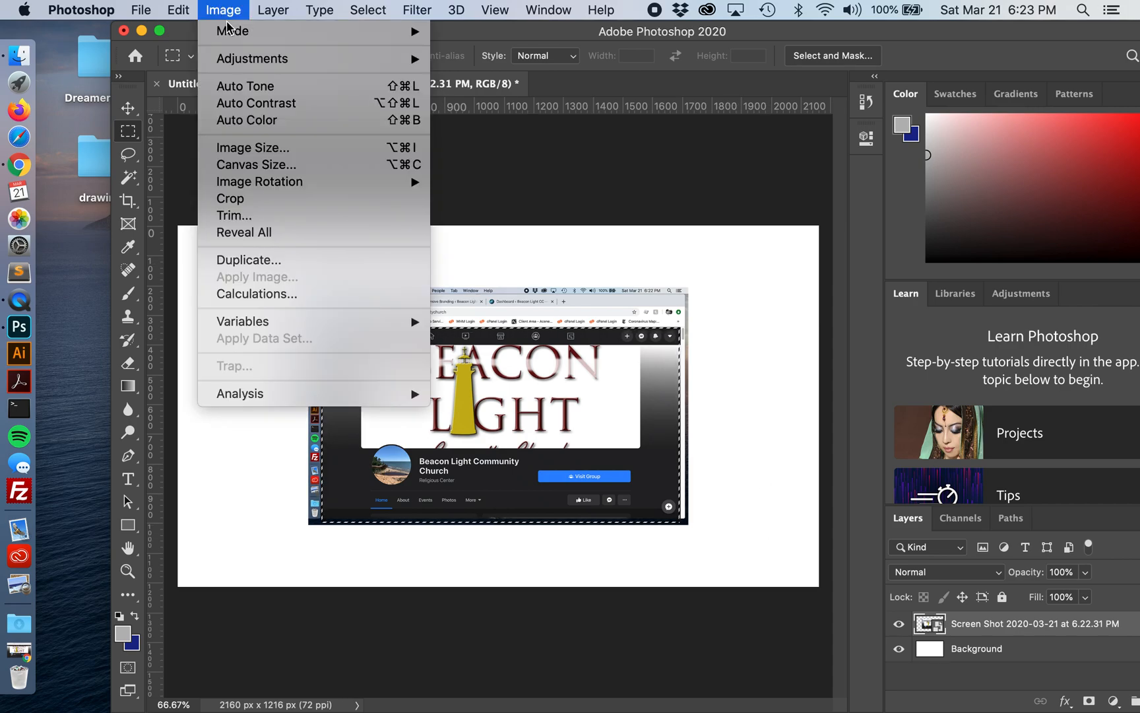
{"action": "left_click", "coordinate": [315, 205]}
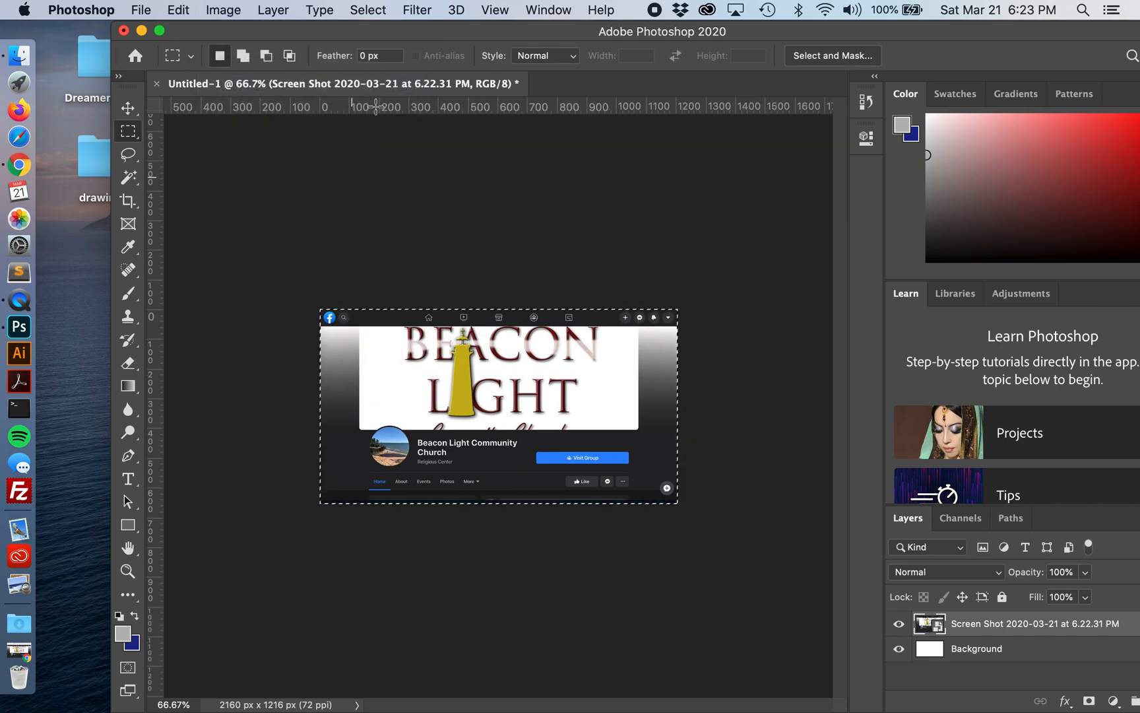
Export the cropped image for web as a JPEG at quality 40, saved to the Desktop as facebook.beacon-light.jpg.
{"action": "left_click", "coordinate": [153, 14]}
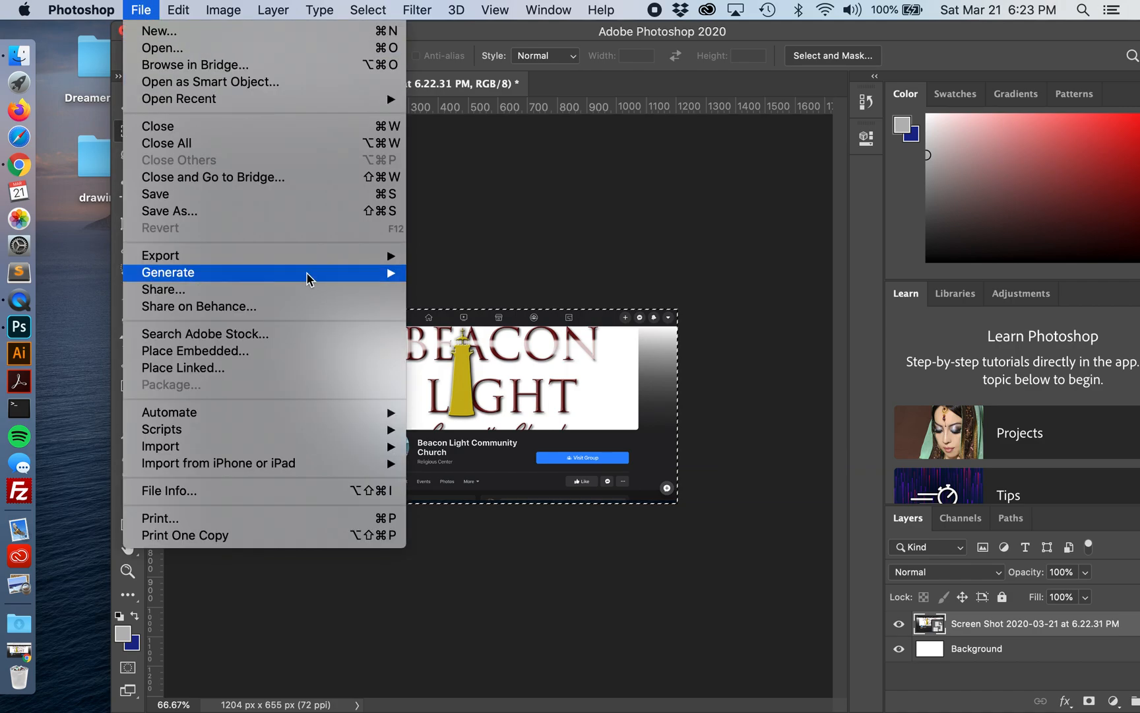
{"action": "mouse_move", "coordinate": [310, 263]}
{"action": "left_click", "coordinate": [488, 327]}
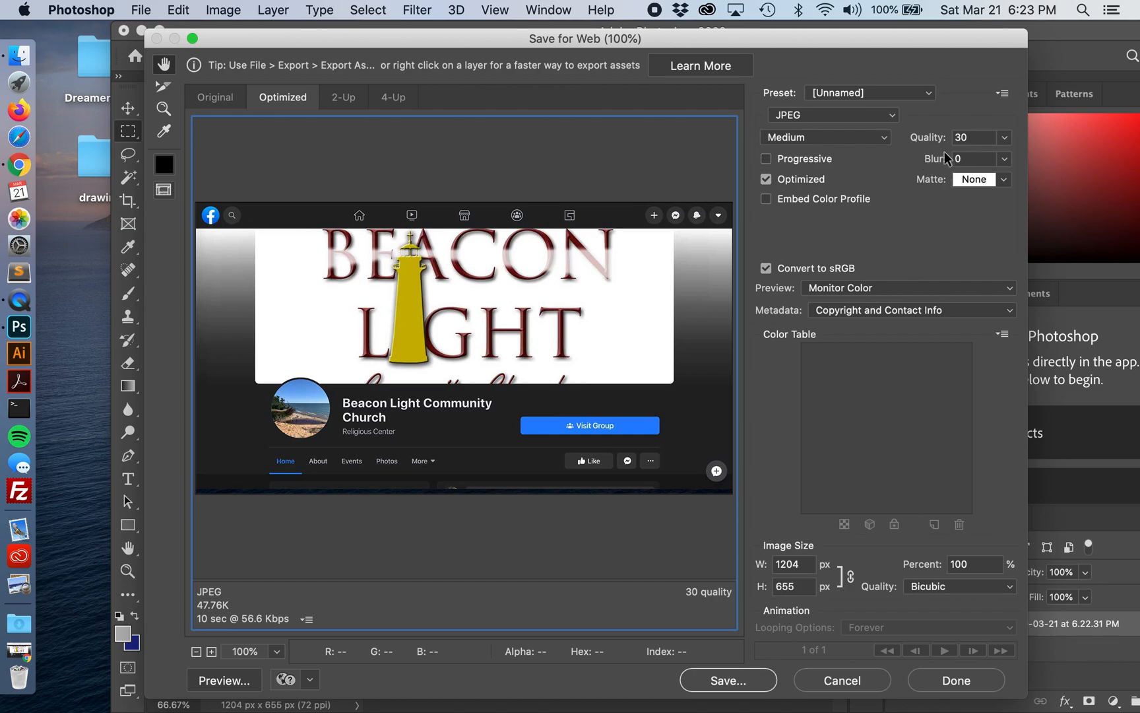
{"action": "left_click", "coordinate": [1004, 138]}
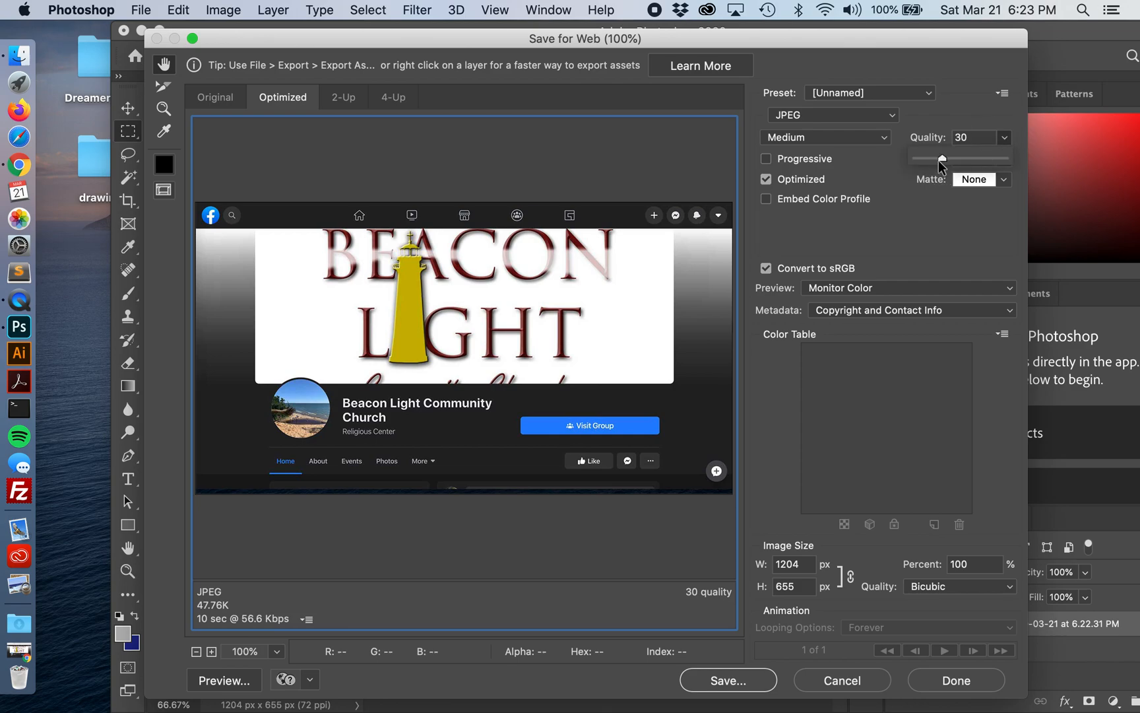
{"action": "left_click_drag", "start_coordinate": [943, 161], "coordinate": [951, 161]}
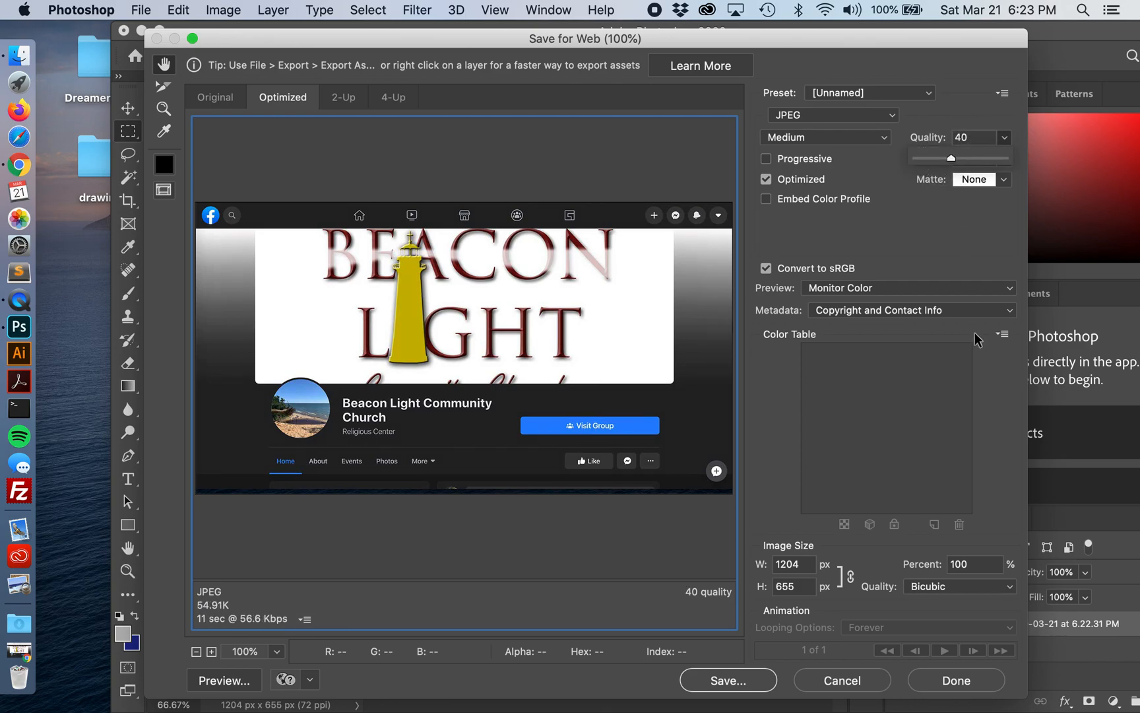
{"action": "left_click", "coordinate": [750, 684]}
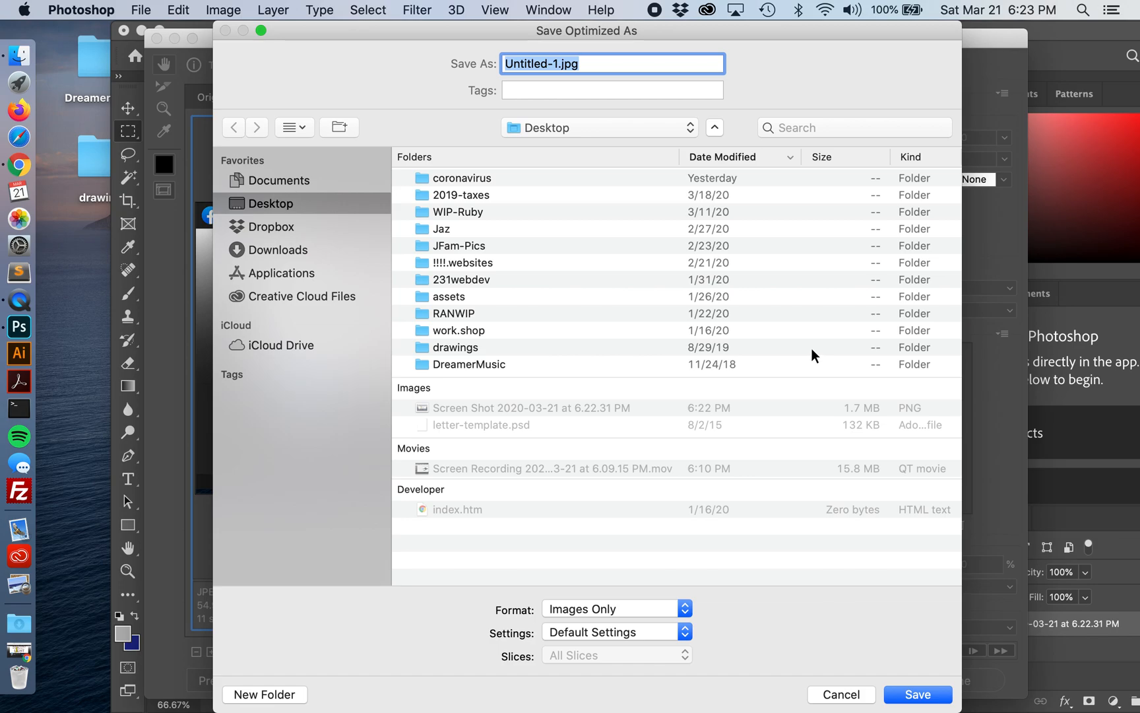
{"action": "type", "text": "facebook.beacon-light"}
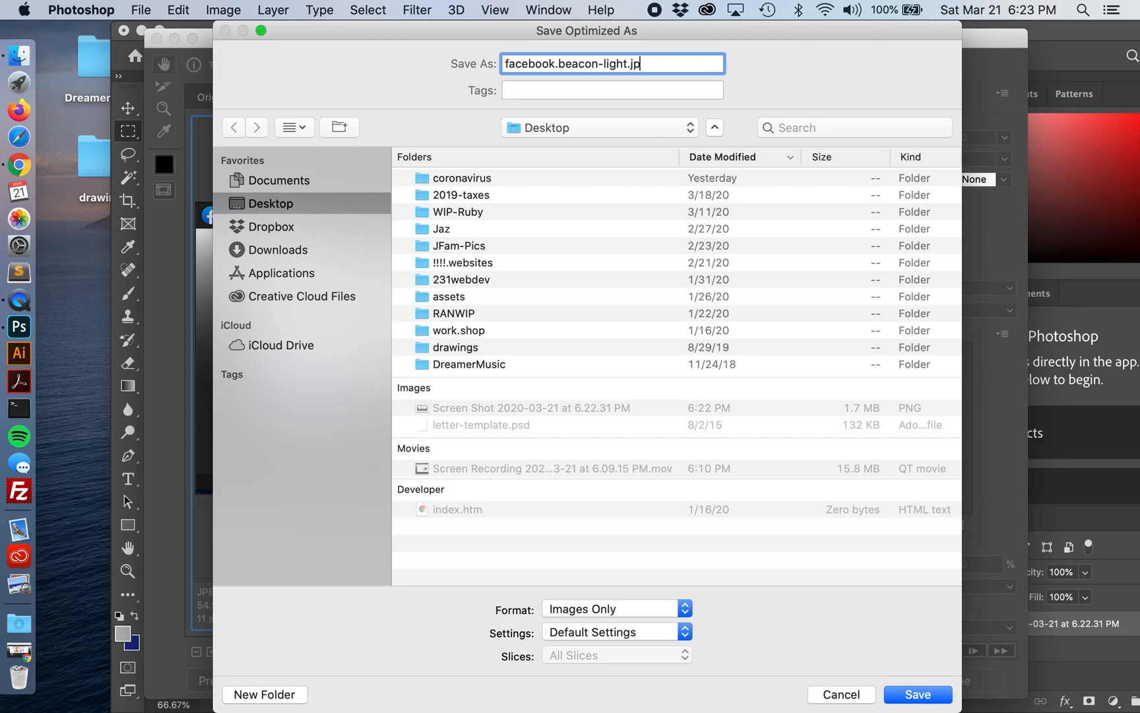
{"action": "key", "text": "Return"}
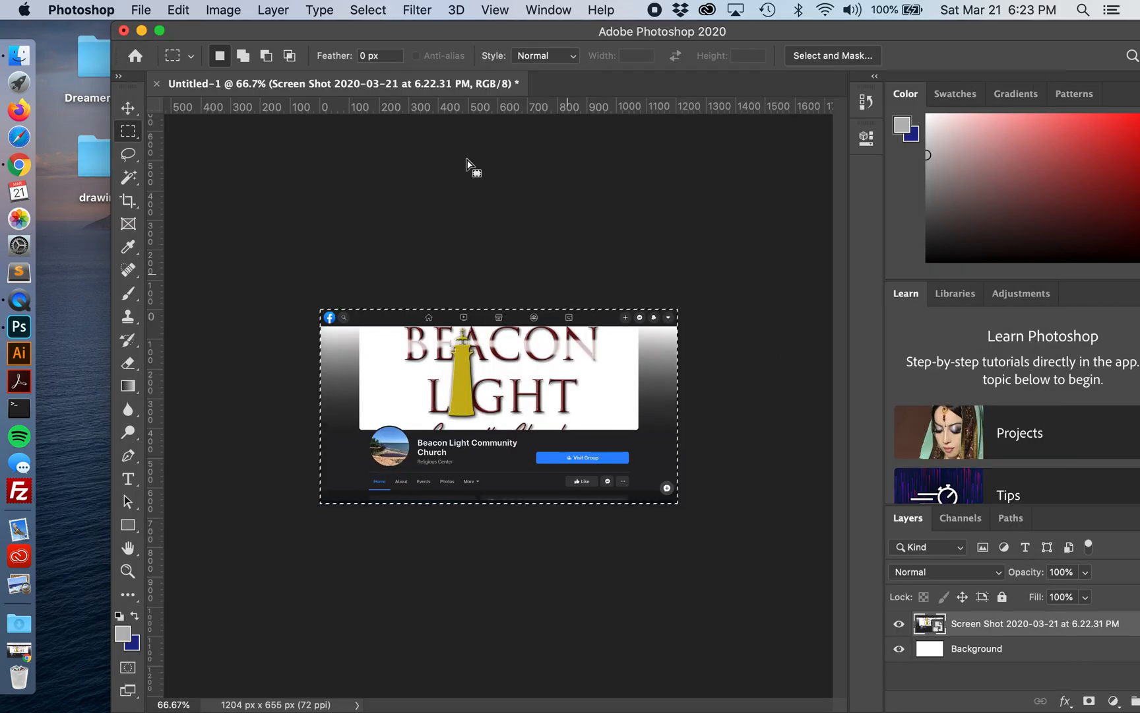
Minimize Photoshop, switch to Chrome and bring up the Beacon Light CC WordPress dashboard.
{"action": "left_click", "coordinate": [142, 31]}
{"action": "left_click", "coordinate": [22, 162]}
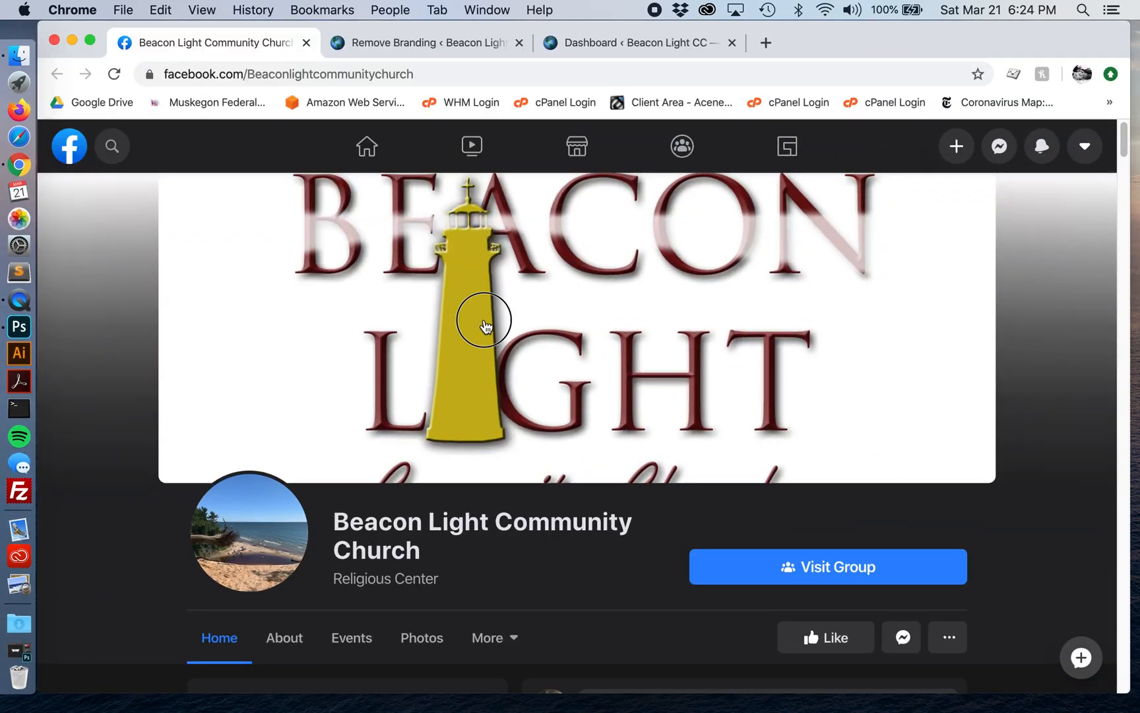
{"action": "left_click", "coordinate": [389, 41]}
{"action": "left_click", "coordinate": [634, 42]}
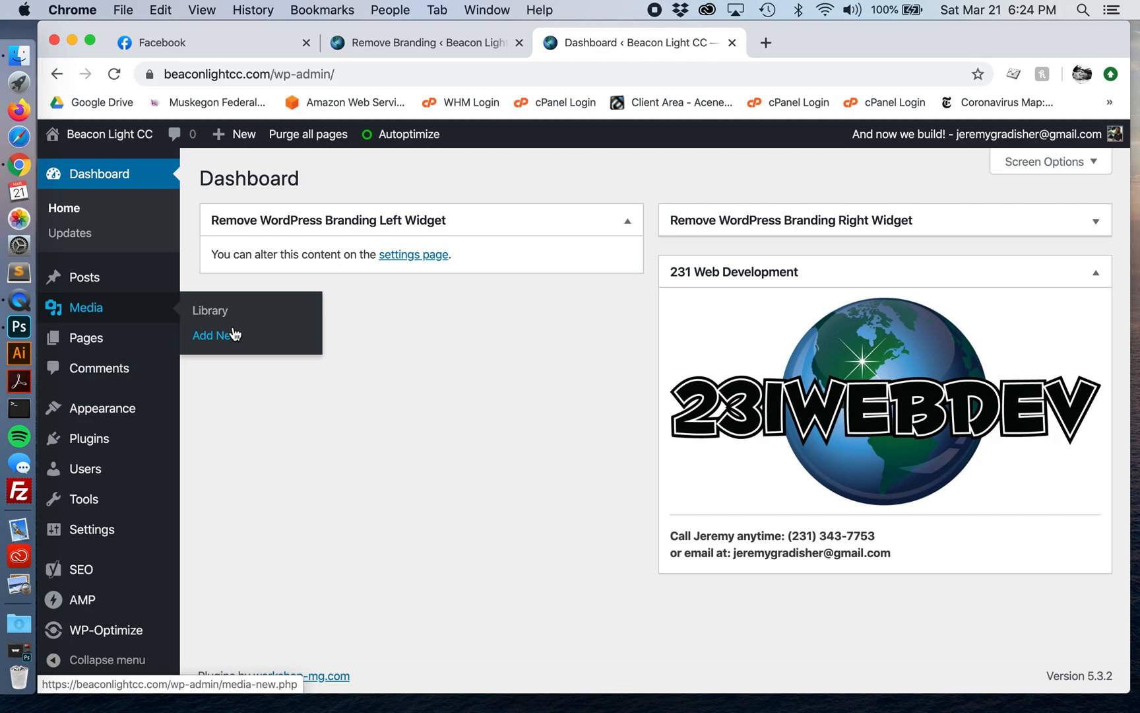
Upload facebook.beacon-light.jpg from the Desktop as new media.
{"action": "left_click", "coordinate": [228, 336]}
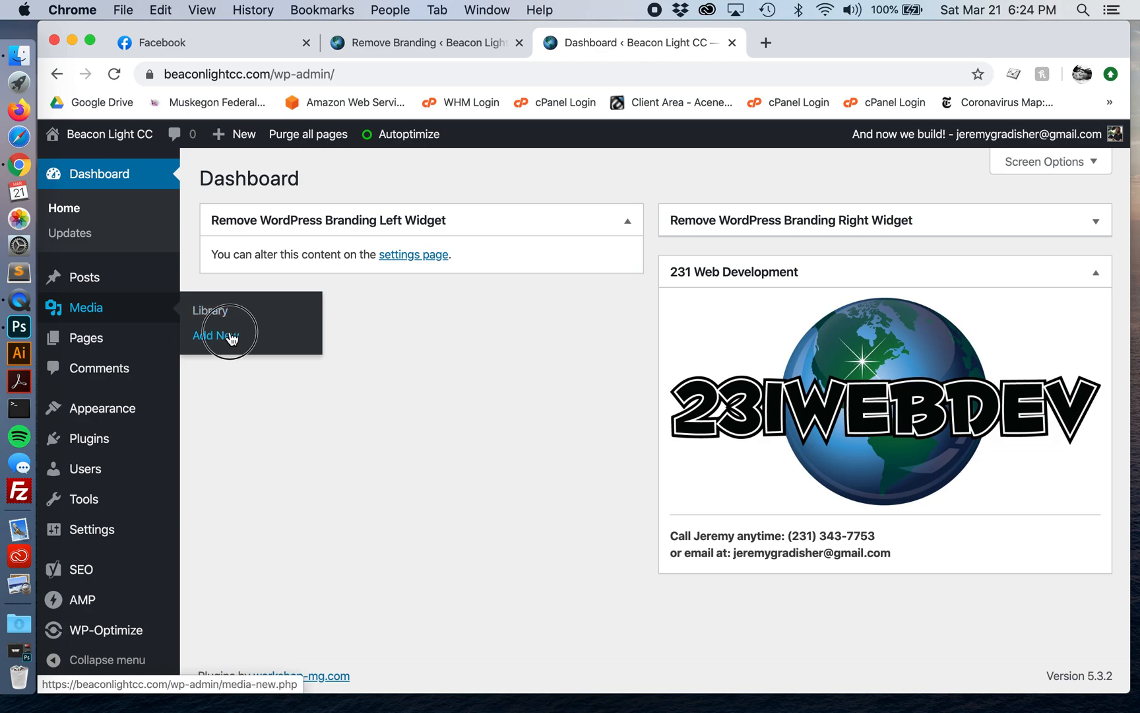
{"action": "left_click", "coordinate": [658, 340]}
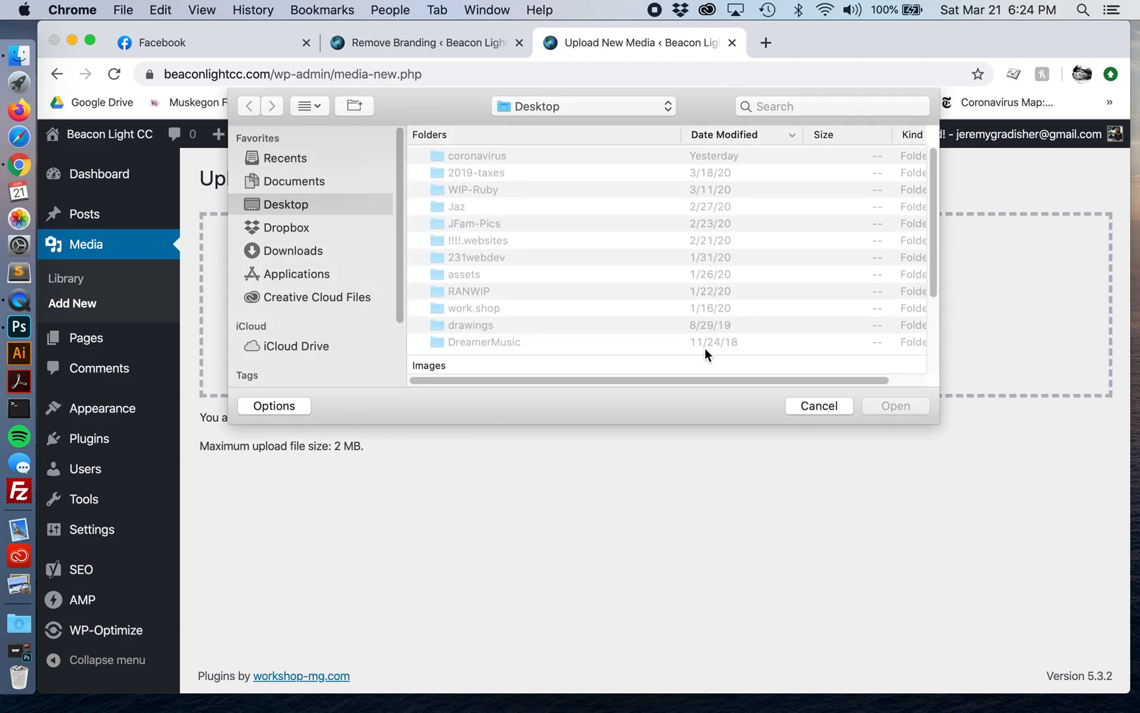
{"action": "scroll", "coordinate": [605, 275], "scroll_direction": "down", "scroll_amount": 5}
{"action": "left_click", "coordinate": [555, 281]}
{"action": "left_click", "coordinate": [909, 406]}
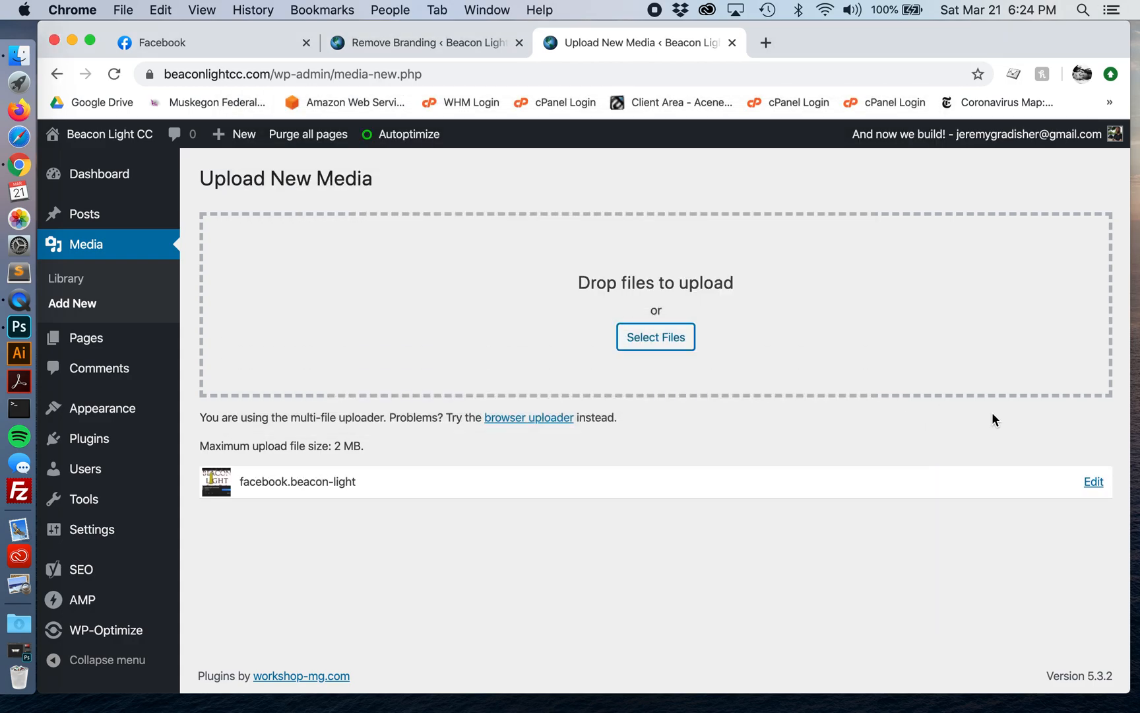
Open the uploaded image for editing and set its alternative text to "Beacon Light Facebook stuff".
{"action": "left_click", "coordinate": [1095, 482]}
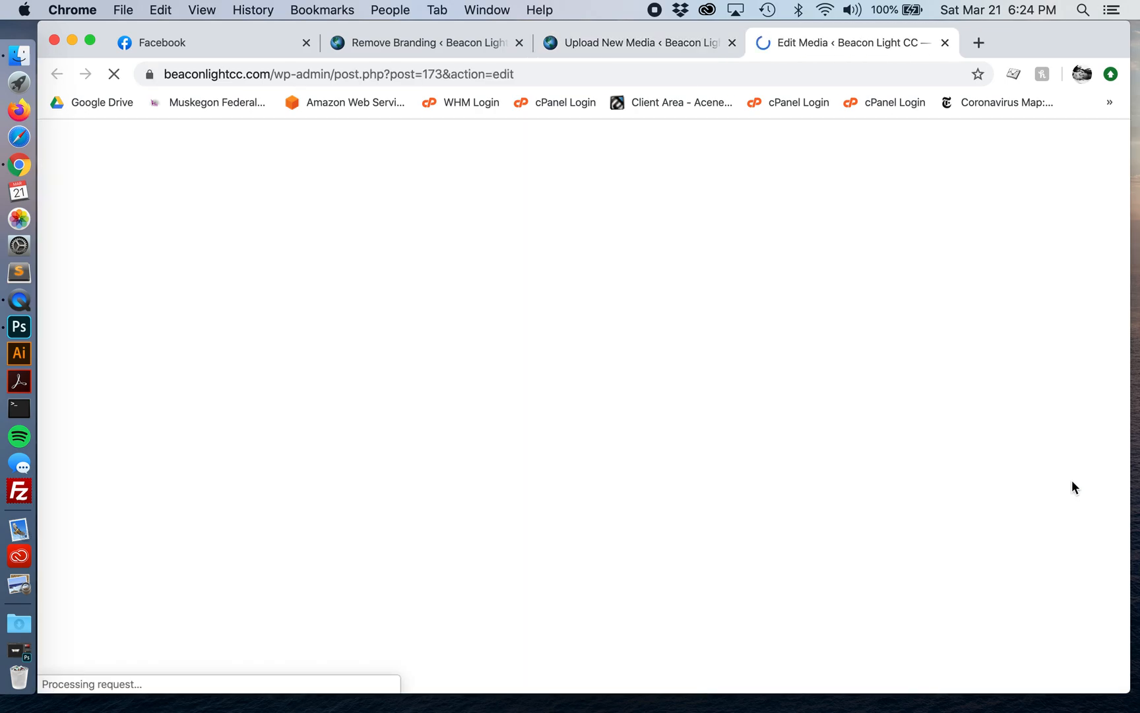
{"action": "scroll", "coordinate": [953, 318], "scroll_direction": "down", "scroll_amount": 1}
{"action": "scroll", "coordinate": [954, 318], "scroll_direction": "down", "scroll_amount": 5}
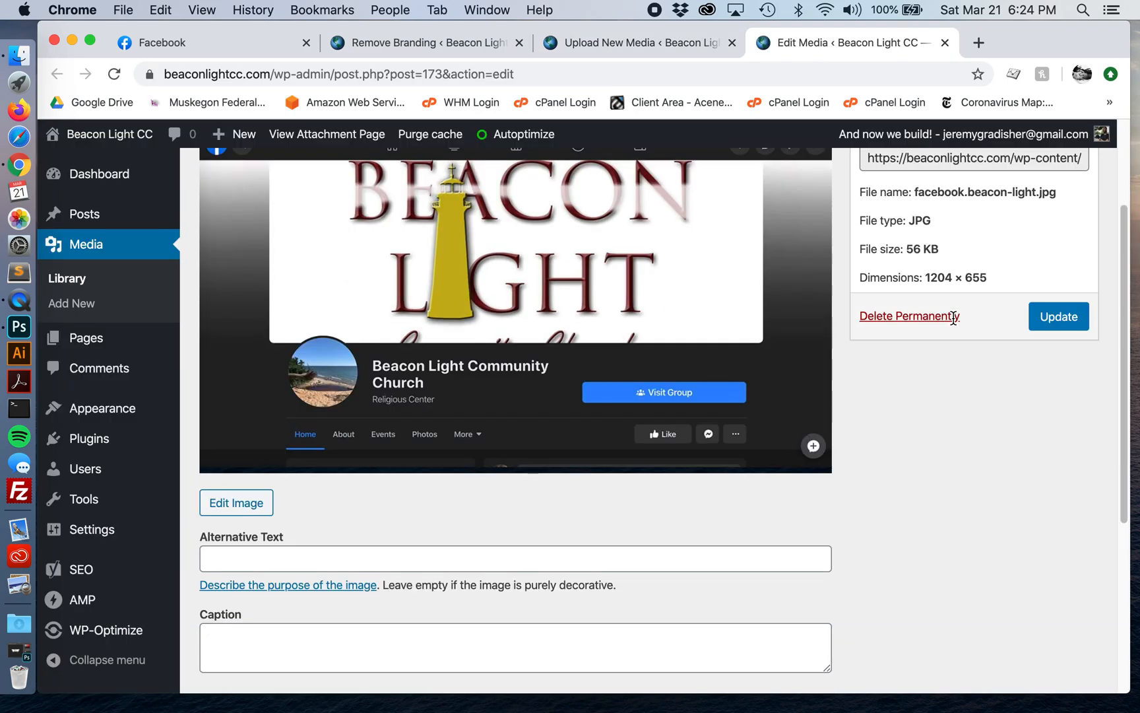
{"action": "left_click", "coordinate": [462, 468]}
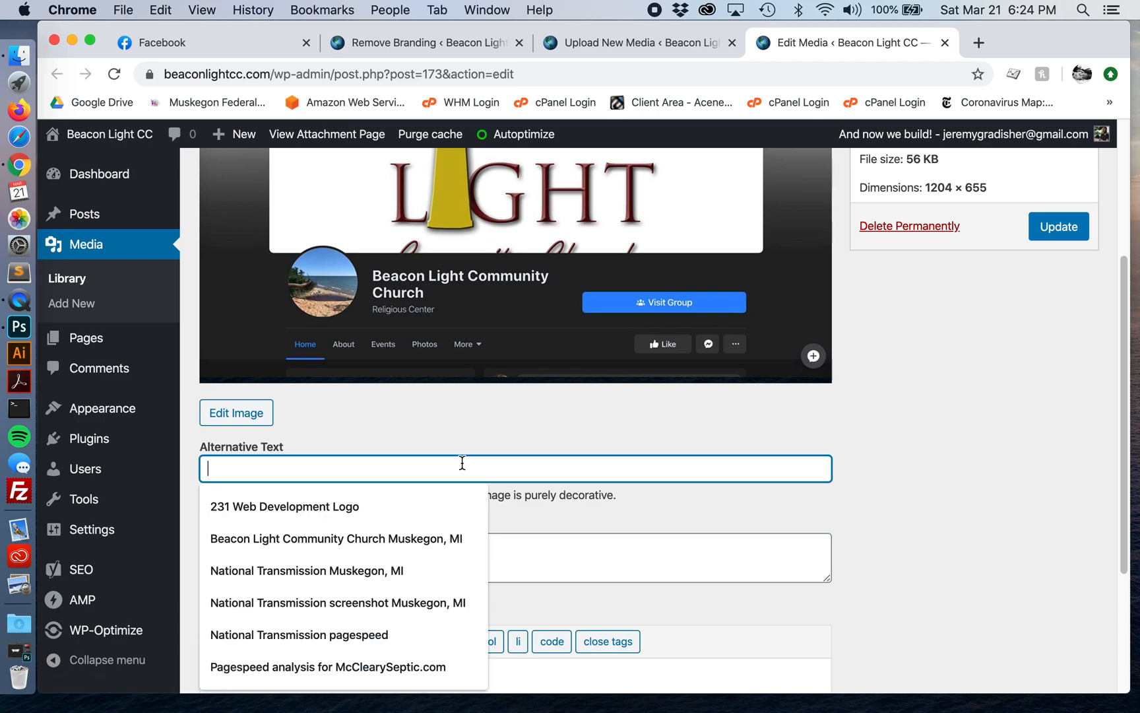
{"action": "type", "text": "Be"}
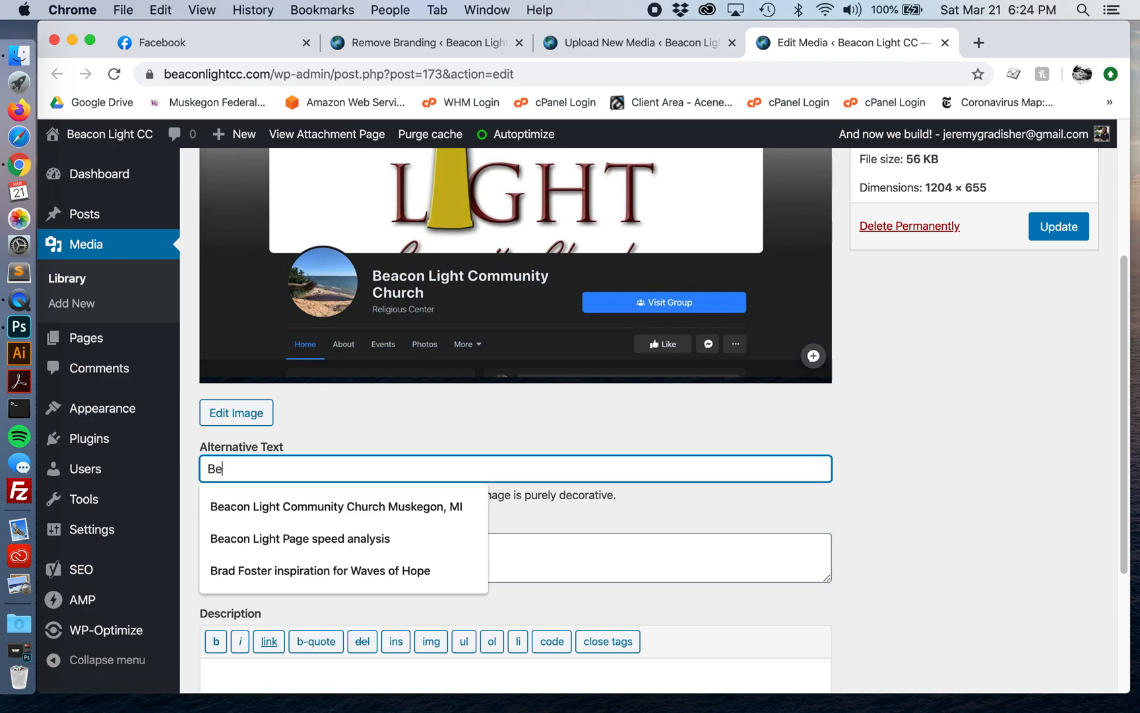
{"action": "type", "text": "acon "}
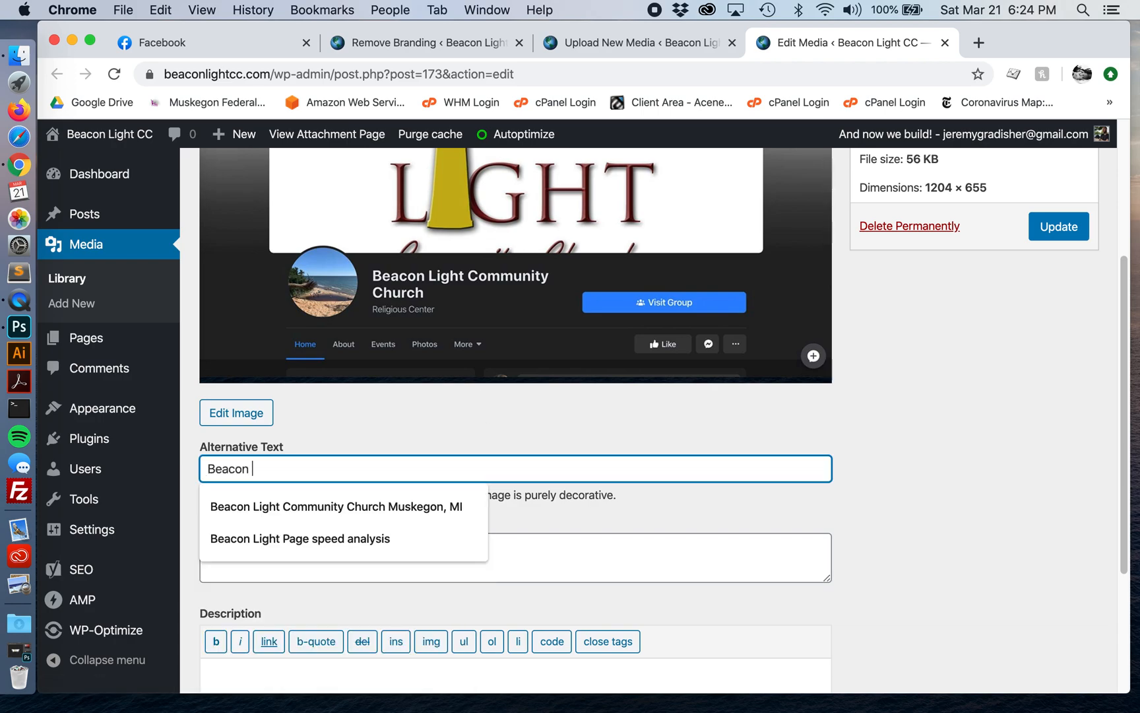
{"action": "type", "text": "Light Facebook stuff"}
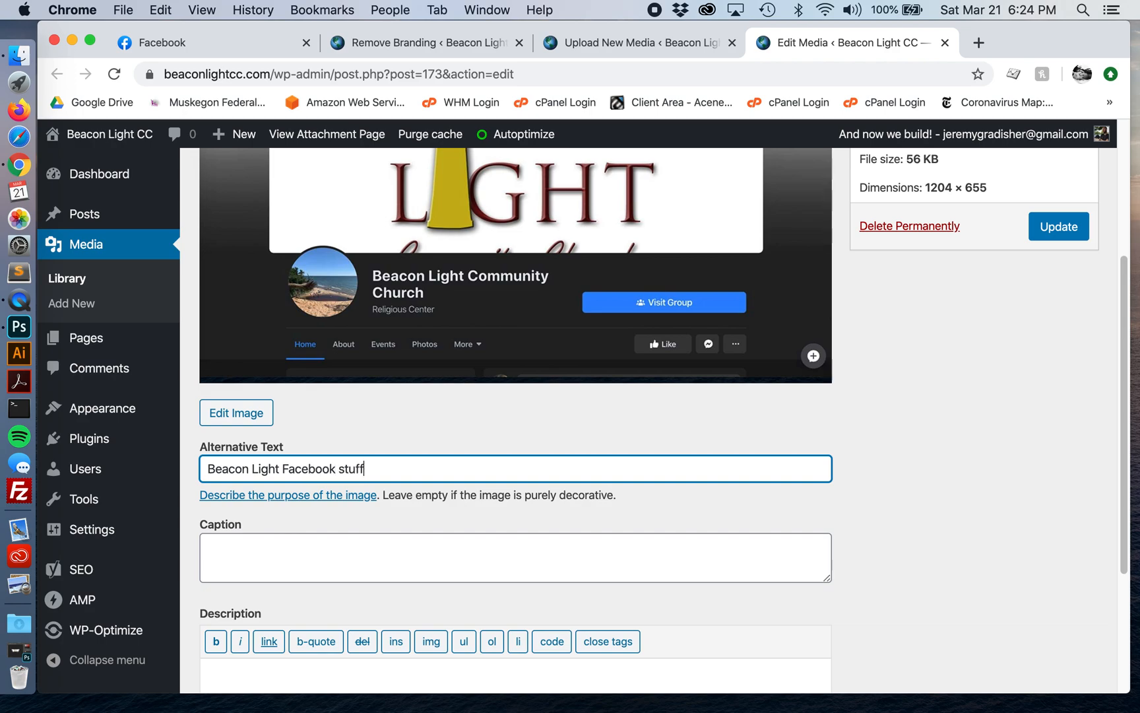
{"action": "left_click", "coordinate": [927, 444]}
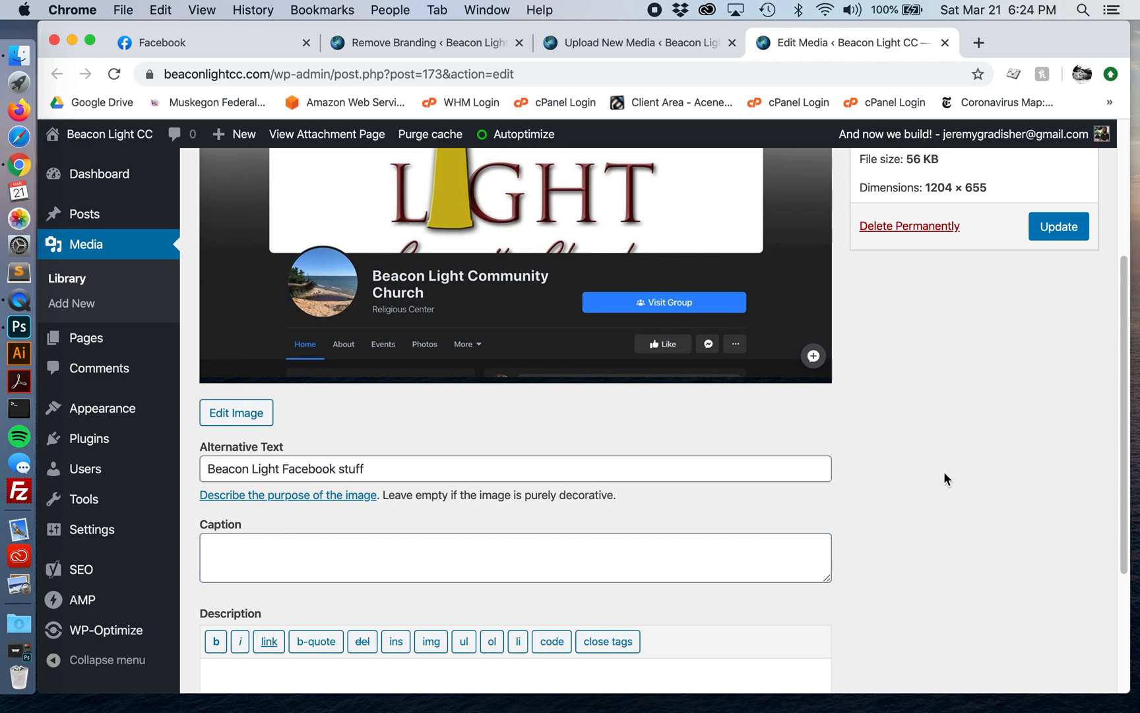
Select the image's whole file URL and update the media item.
{"action": "scroll", "coordinate": [947, 475], "scroll_direction": "up", "scroll_amount": 5}
{"action": "scroll", "coordinate": [945, 479], "scroll_direction": "up", "scroll_amount": 1}
{"action": "left_click", "coordinate": [958, 274]}
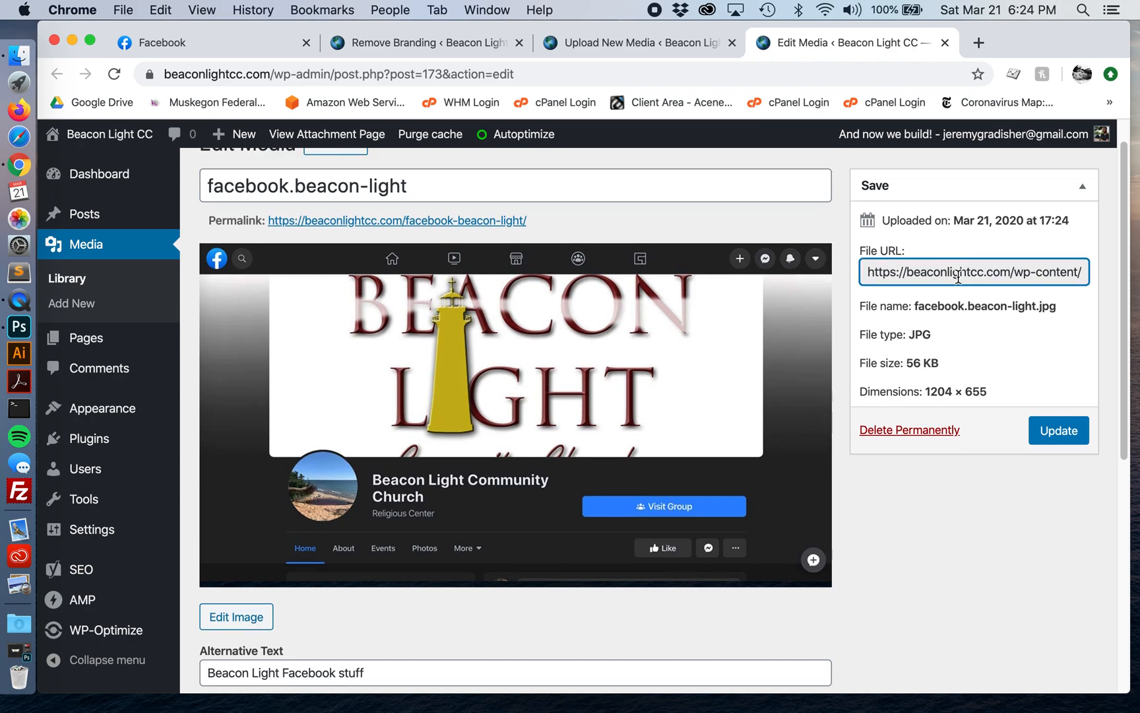
{"action": "key", "text": "super+a"}
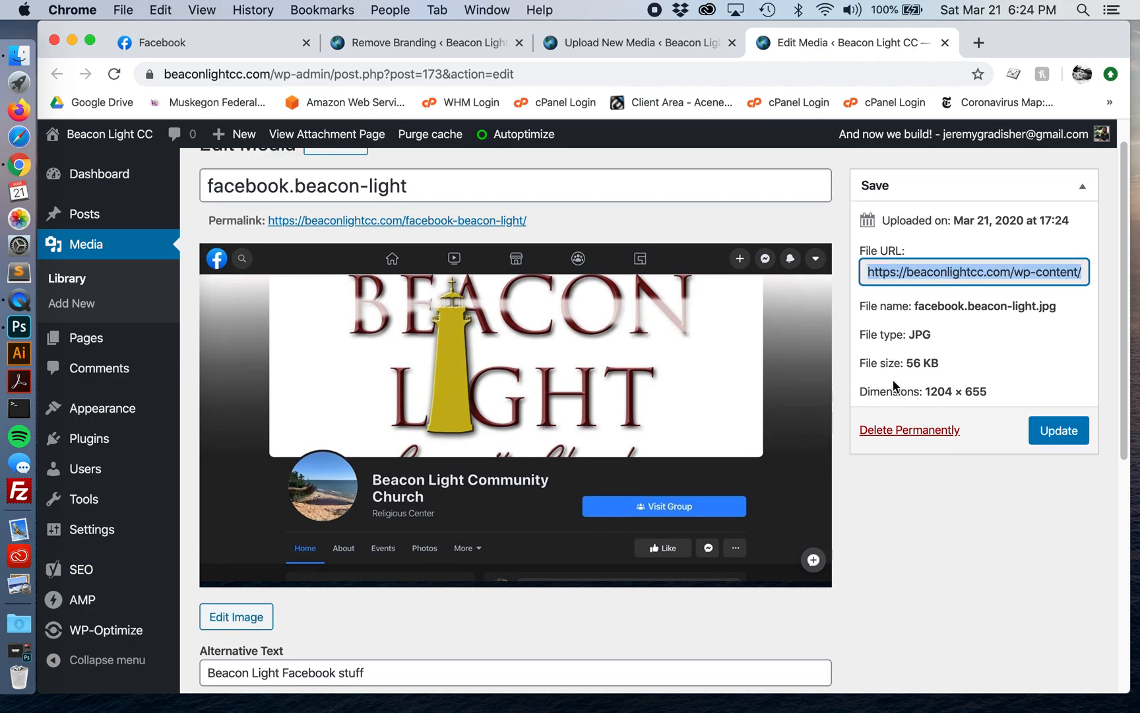
{"action": "left_click", "coordinate": [1074, 431]}
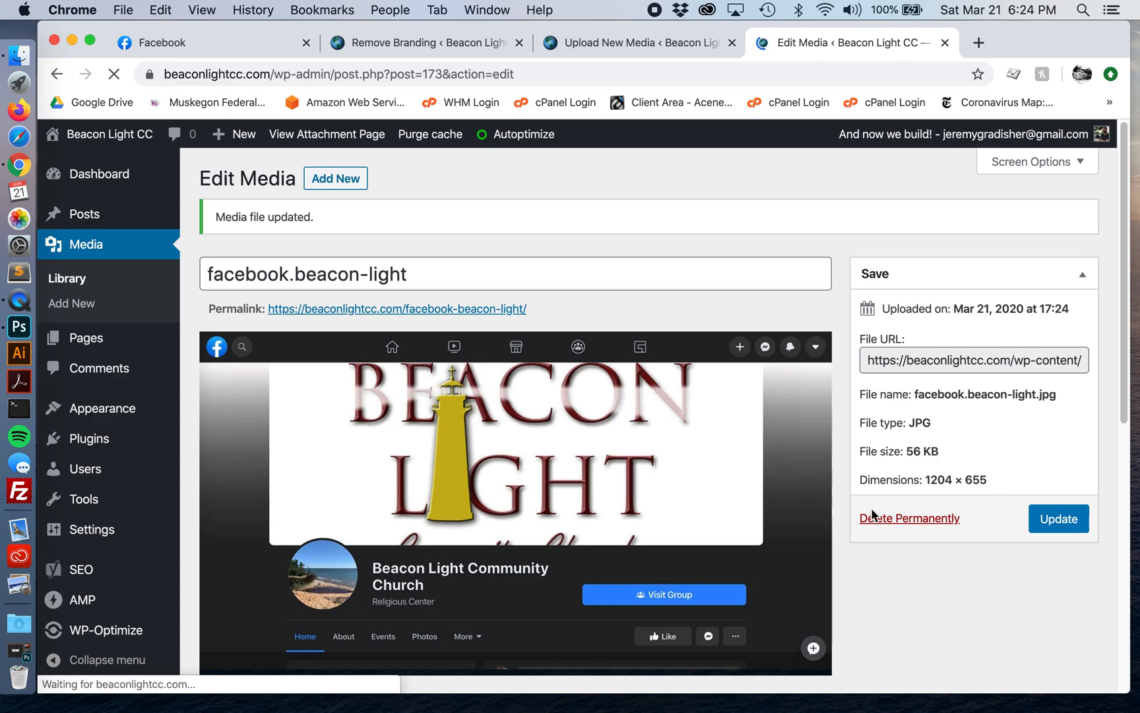
Open the Remove Branding plugin settings at the custom dashboard widget fields.
{"action": "scroll", "coordinate": [86, 502], "scroll_direction": "down", "scroll_amount": 5}
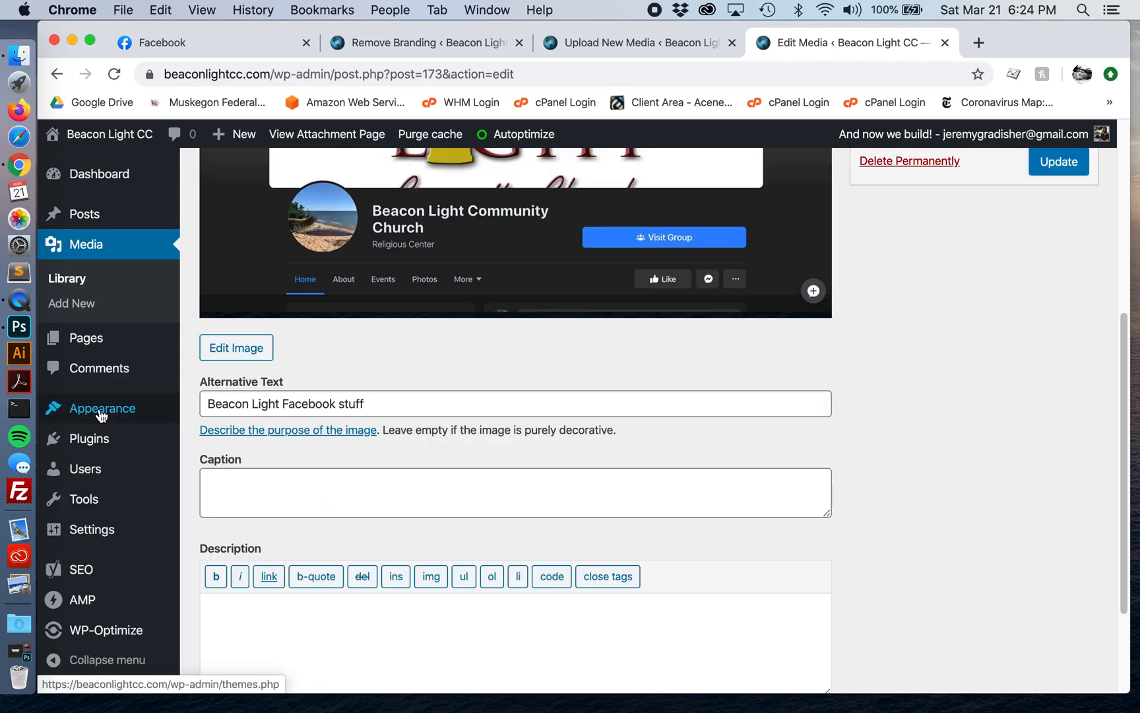
{"action": "mouse_move", "coordinate": [108, 420]}
{"action": "left_click", "coordinate": [234, 517]}
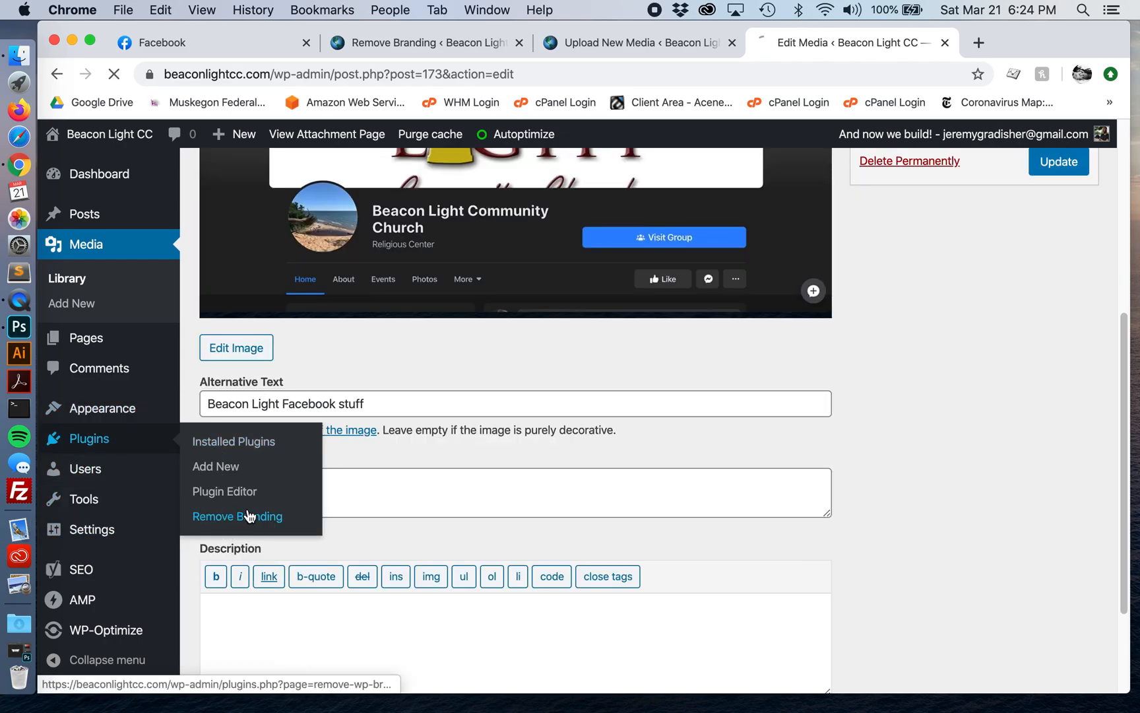
{"action": "scroll", "coordinate": [662, 497], "scroll_direction": "down", "scroll_amount": 15}
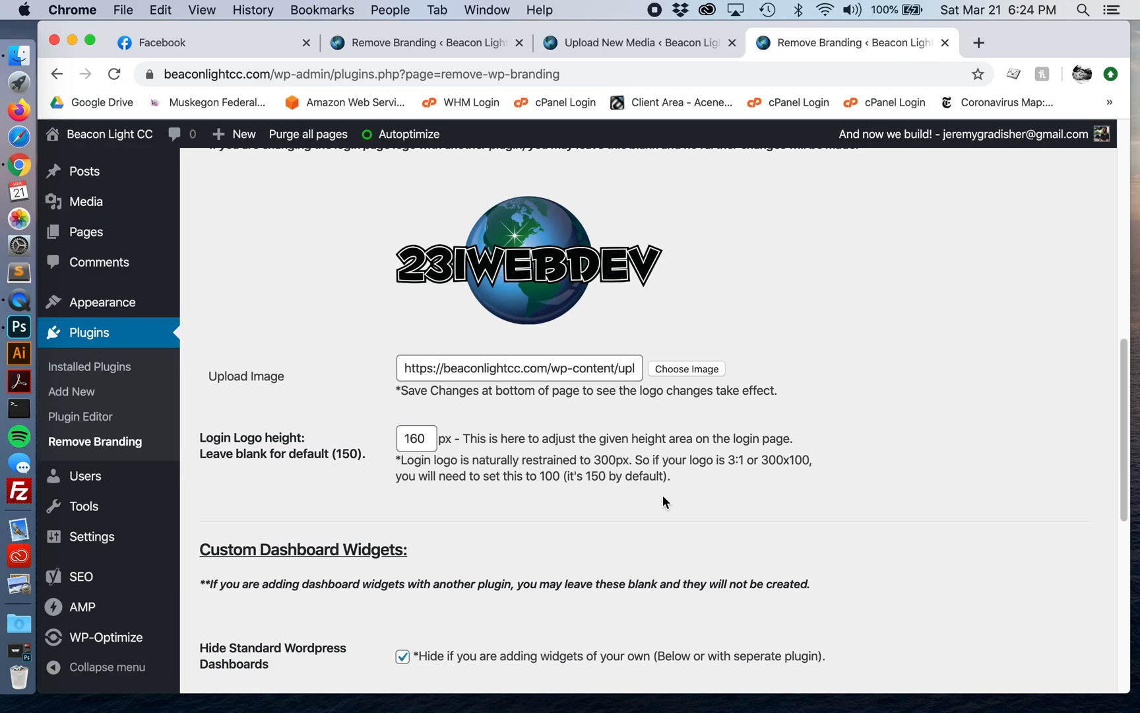
{"action": "scroll", "coordinate": [663, 496], "scroll_direction": "down", "scroll_amount": 2}
Examine the script in the Right Widget Content field from beginning to end.
{"action": "left_click", "coordinate": [585, 487]}
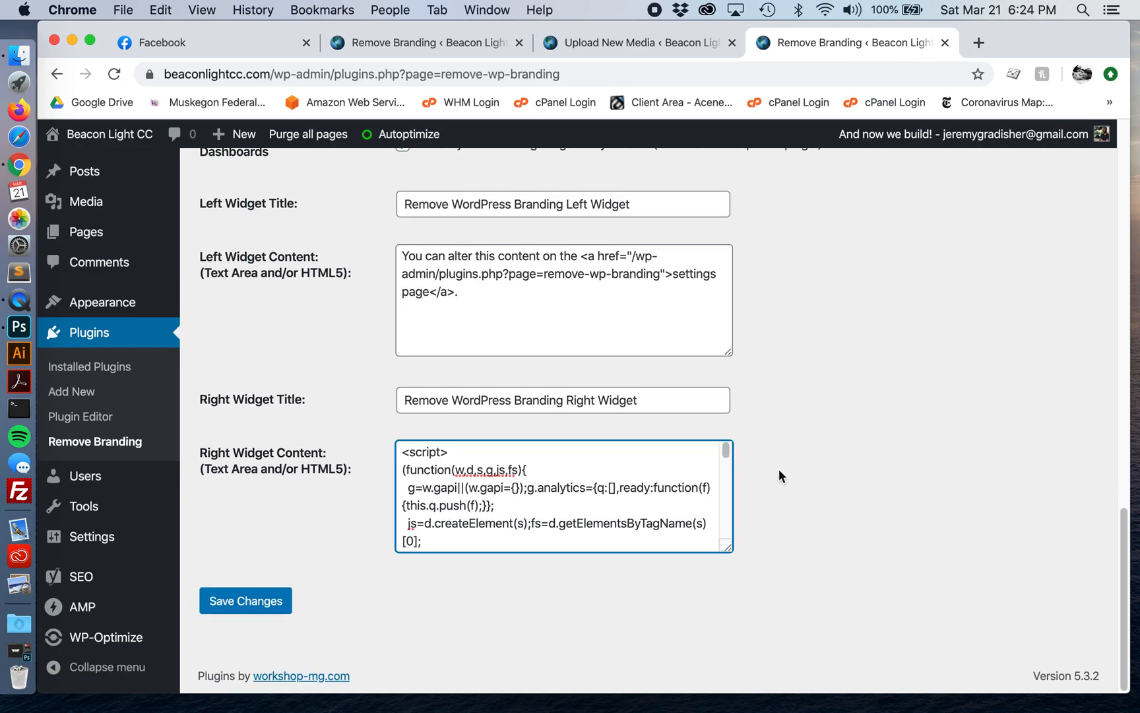
{"action": "scroll", "coordinate": [632, 489], "scroll_direction": "down", "scroll_amount": 2}
{"action": "scroll", "coordinate": [632, 490], "scroll_direction": "down", "scroll_amount": 4}
{"action": "scroll", "coordinate": [631, 490], "scroll_direction": "down", "scroll_amount": 3}
{"action": "scroll", "coordinate": [631, 490], "scroll_direction": "down", "scroll_amount": 3}
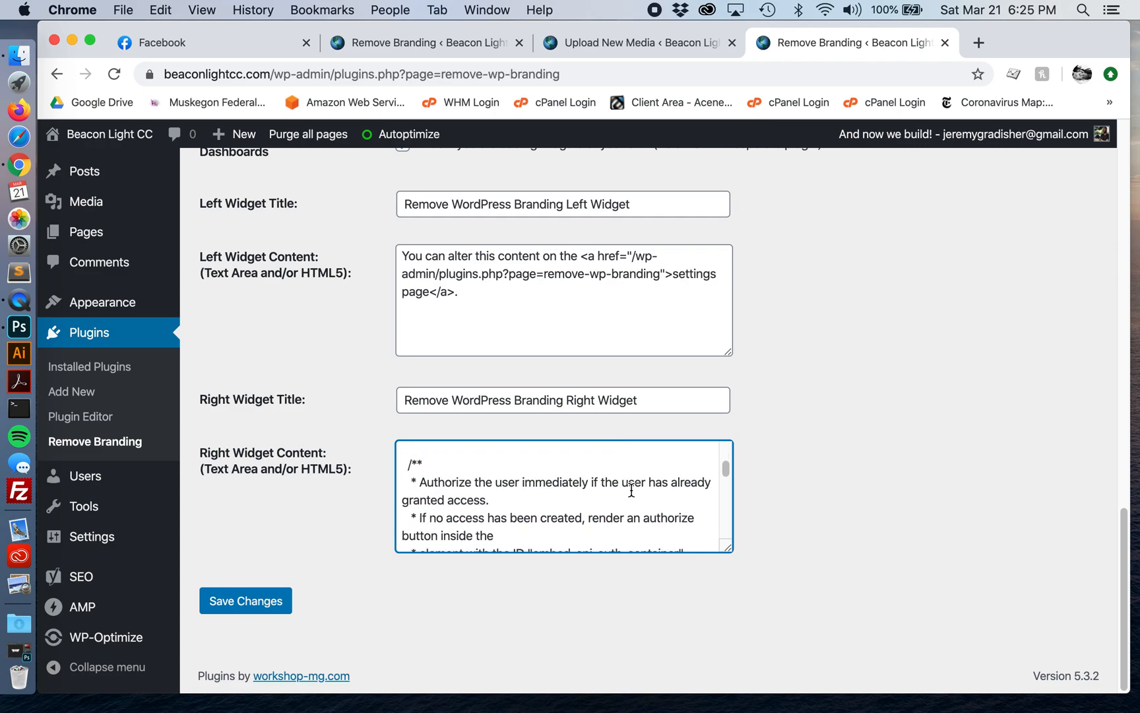
{"action": "scroll", "coordinate": [632, 490], "scroll_direction": "down", "scroll_amount": 3}
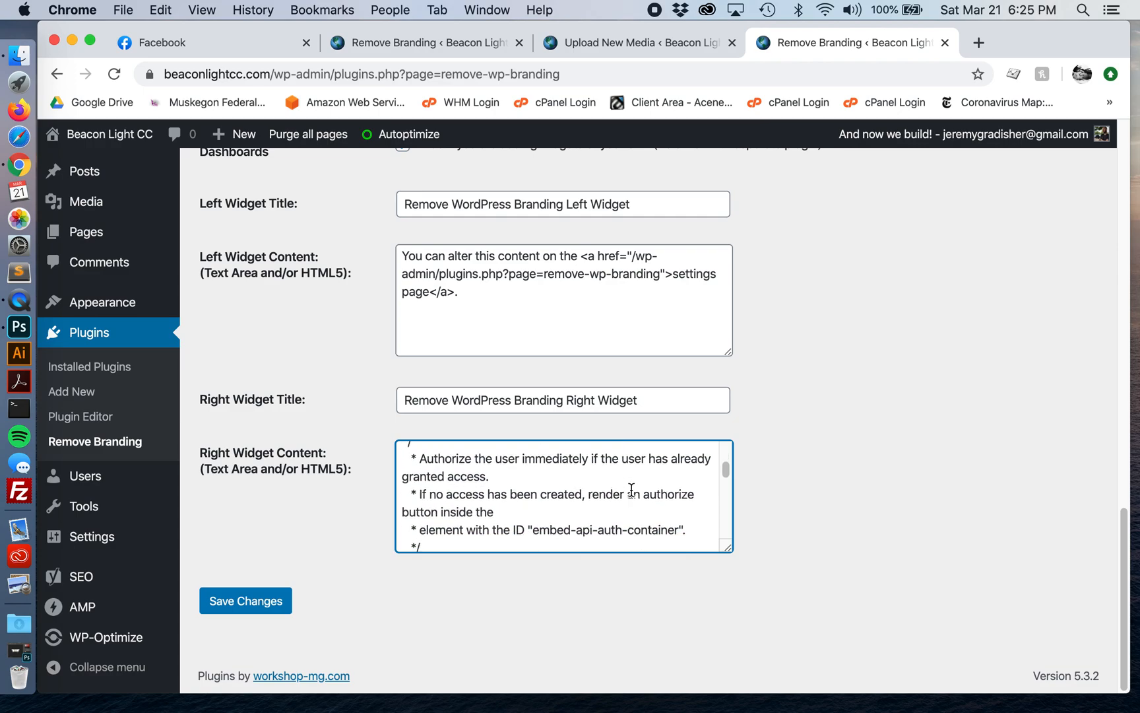
{"action": "scroll", "coordinate": [631, 489], "scroll_direction": "down", "scroll_amount": 5}
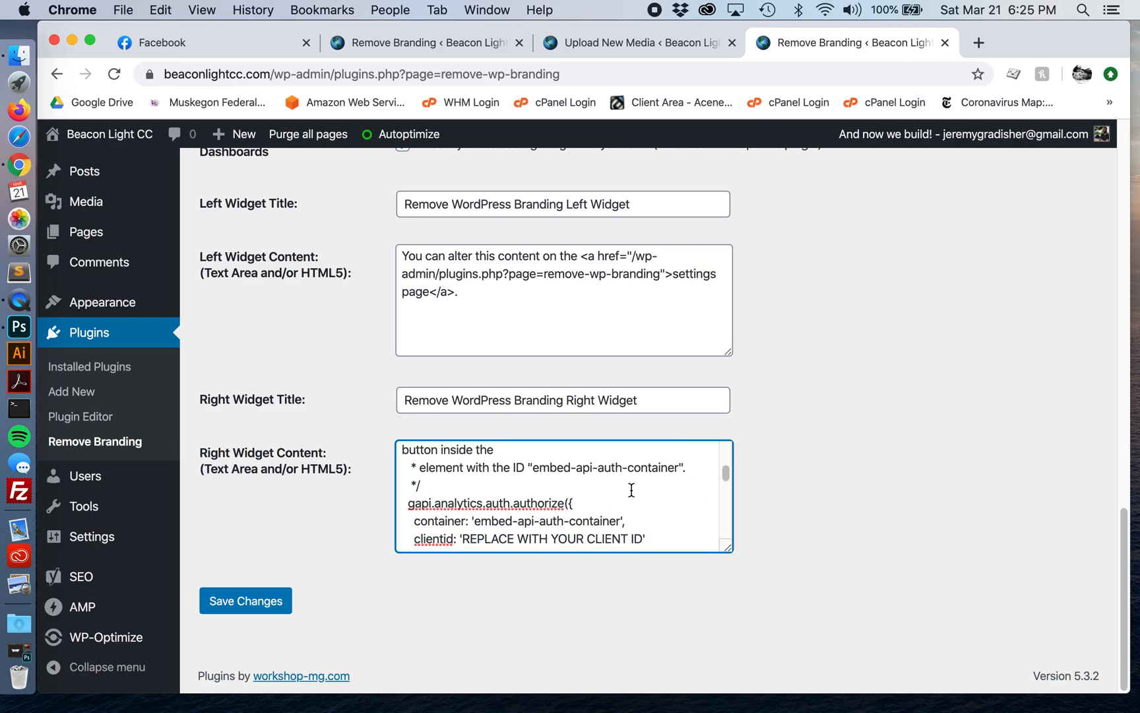
{"action": "scroll", "coordinate": [631, 489], "scroll_direction": "down", "scroll_amount": 10}
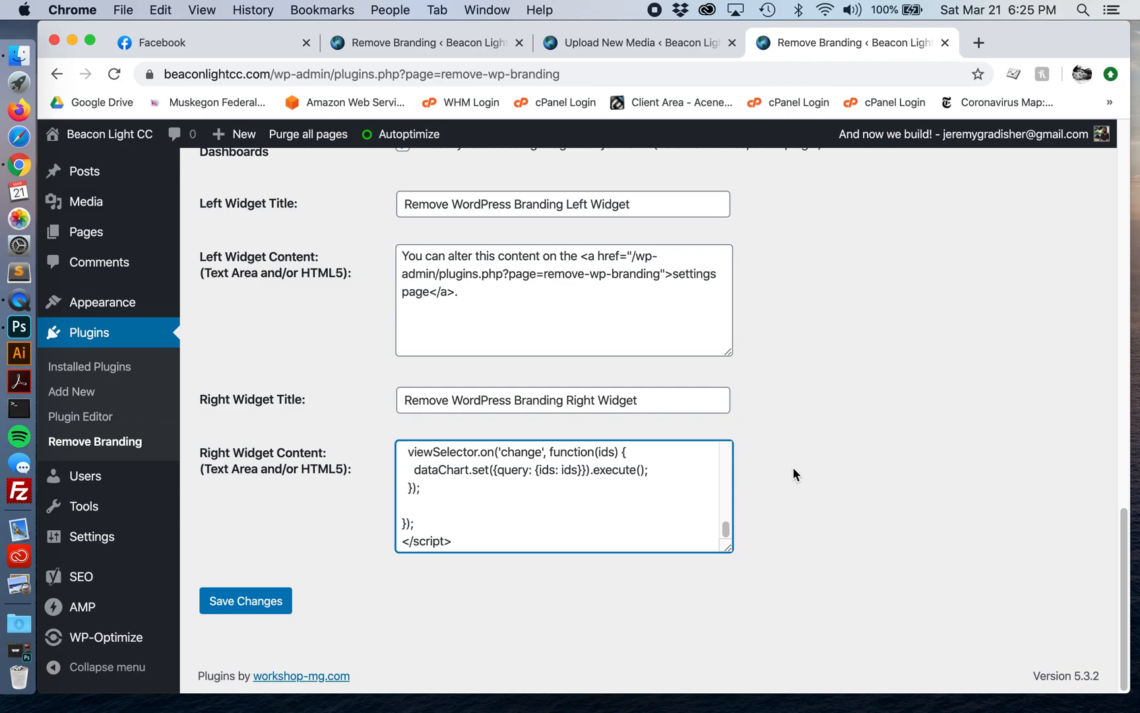
Look over the login logo settings and read the Right Widget Content script from its end back to its first line.
{"action": "scroll", "coordinate": [793, 468], "scroll_direction": "up", "scroll_amount": 15}
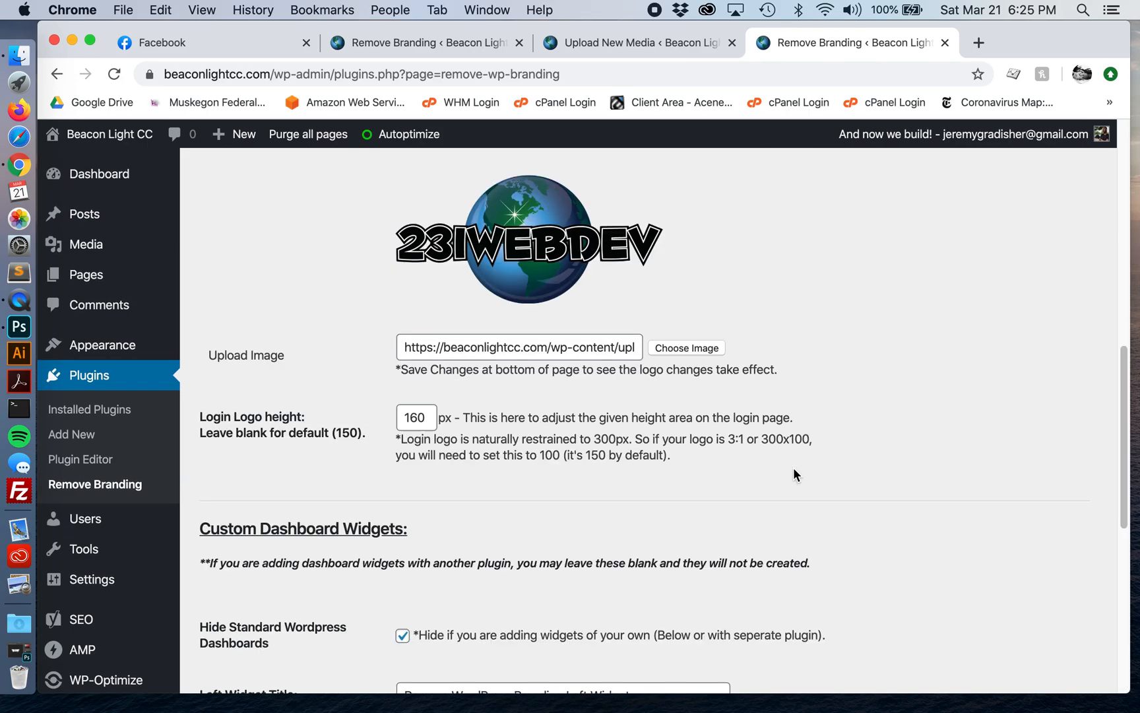
{"action": "scroll", "coordinate": [794, 467], "scroll_direction": "up", "scroll_amount": 5}
{"action": "scroll", "coordinate": [793, 466], "scroll_direction": "down", "scroll_amount": 15}
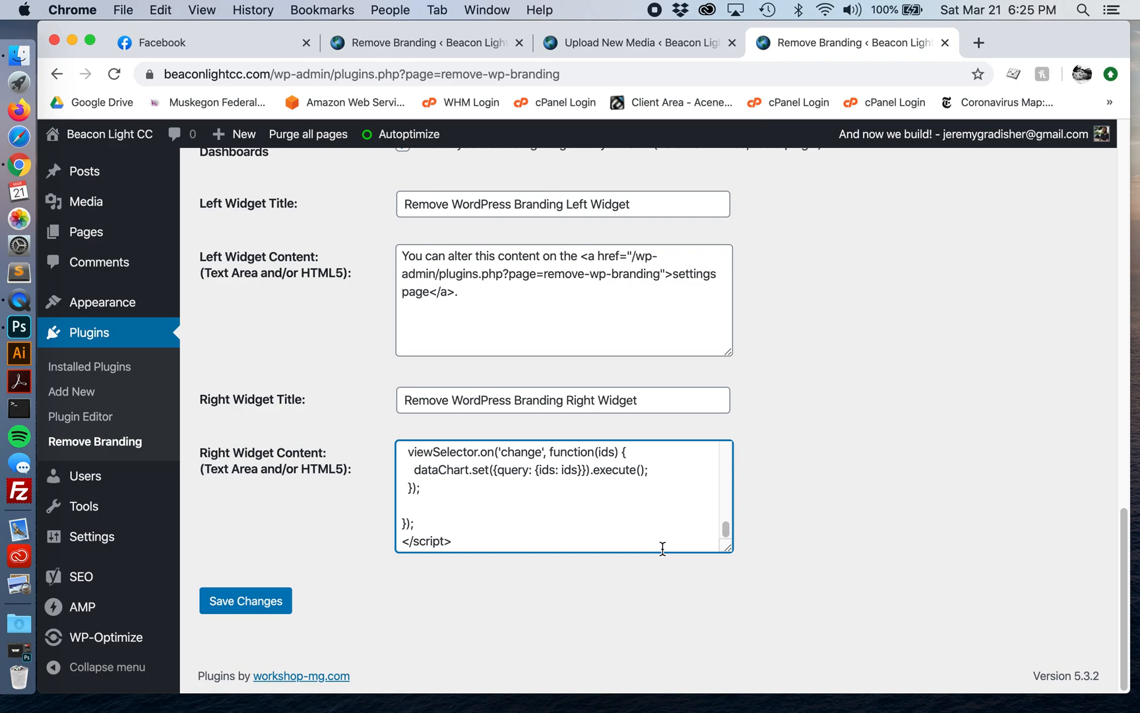
{"action": "scroll", "coordinate": [598, 467], "scroll_direction": "up", "scroll_amount": 4}
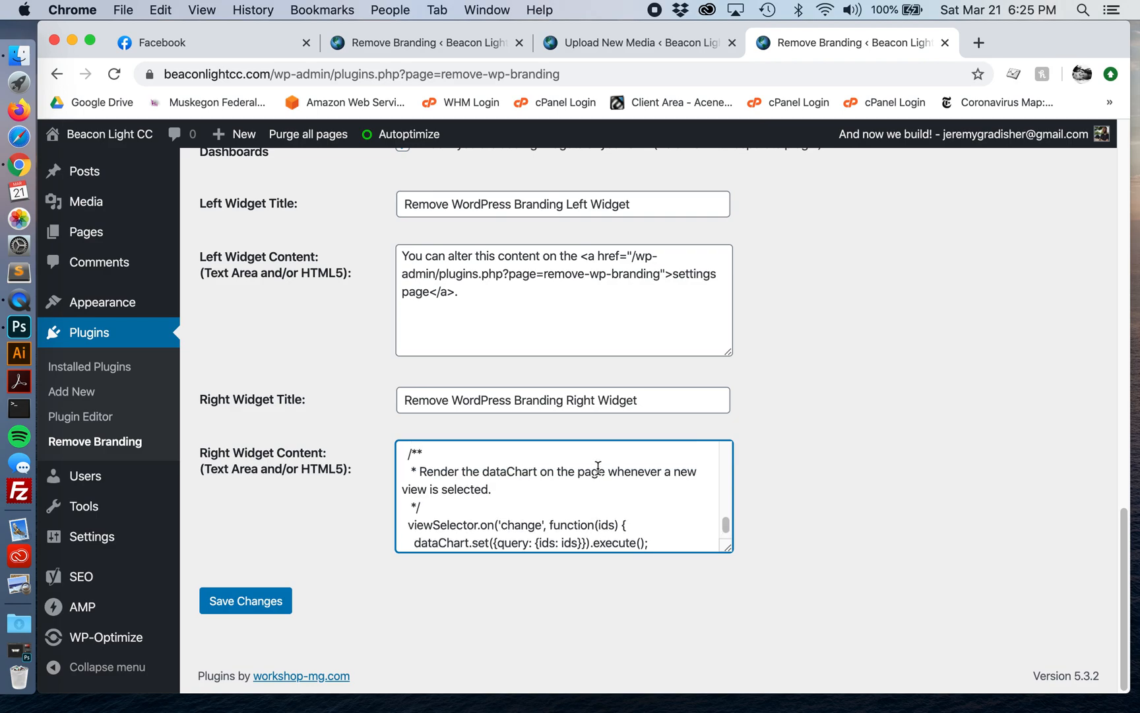
{"action": "scroll", "coordinate": [597, 468], "scroll_direction": "up", "scroll_amount": 5}
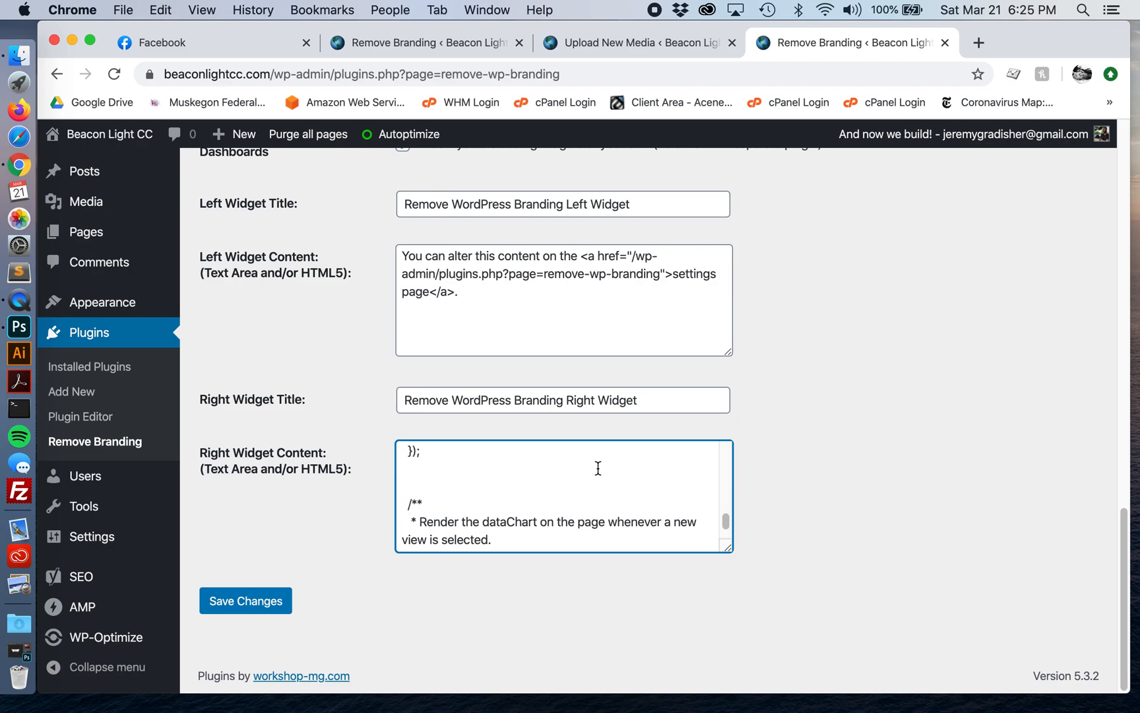
{"action": "scroll", "coordinate": [598, 468], "scroll_direction": "up", "scroll_amount": 5}
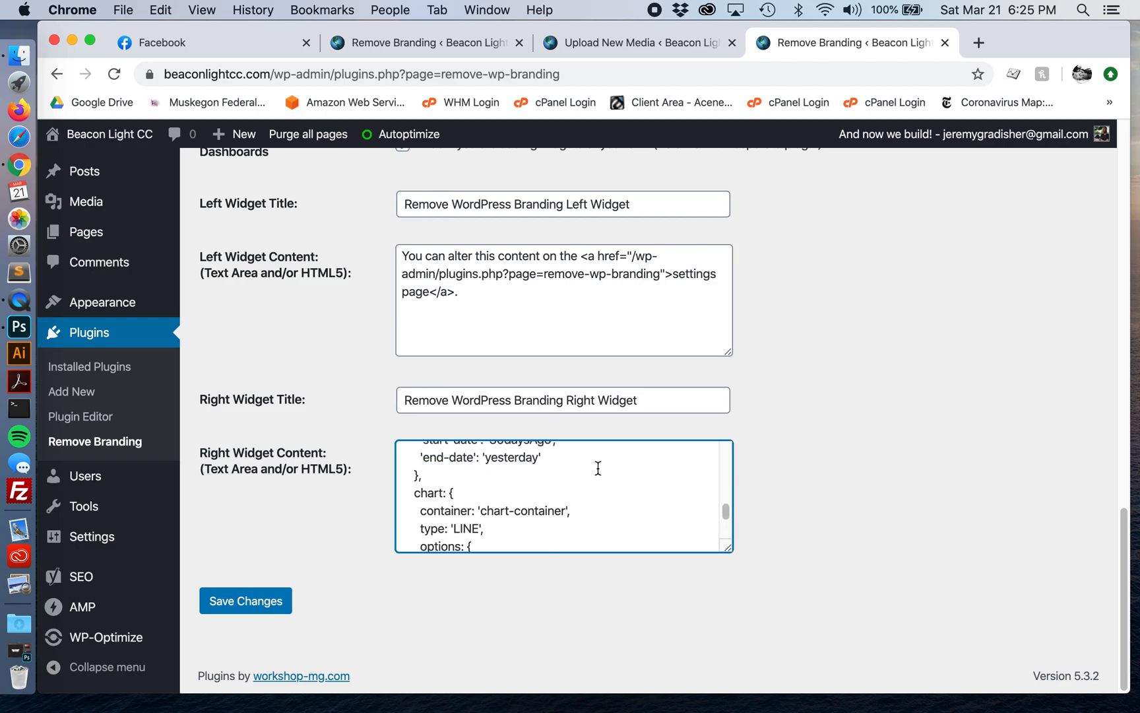
{"action": "scroll", "coordinate": [598, 467], "scroll_direction": "up", "scroll_amount": 8}
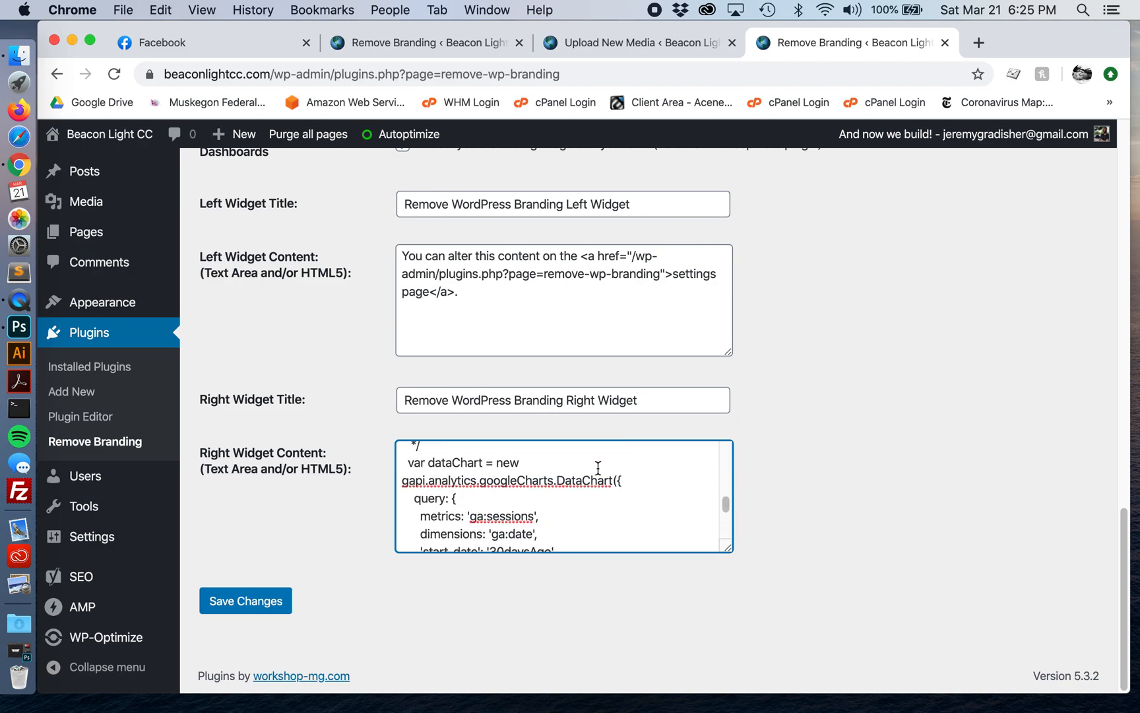
{"action": "scroll", "coordinate": [598, 467], "scroll_direction": "up", "scroll_amount": 10}
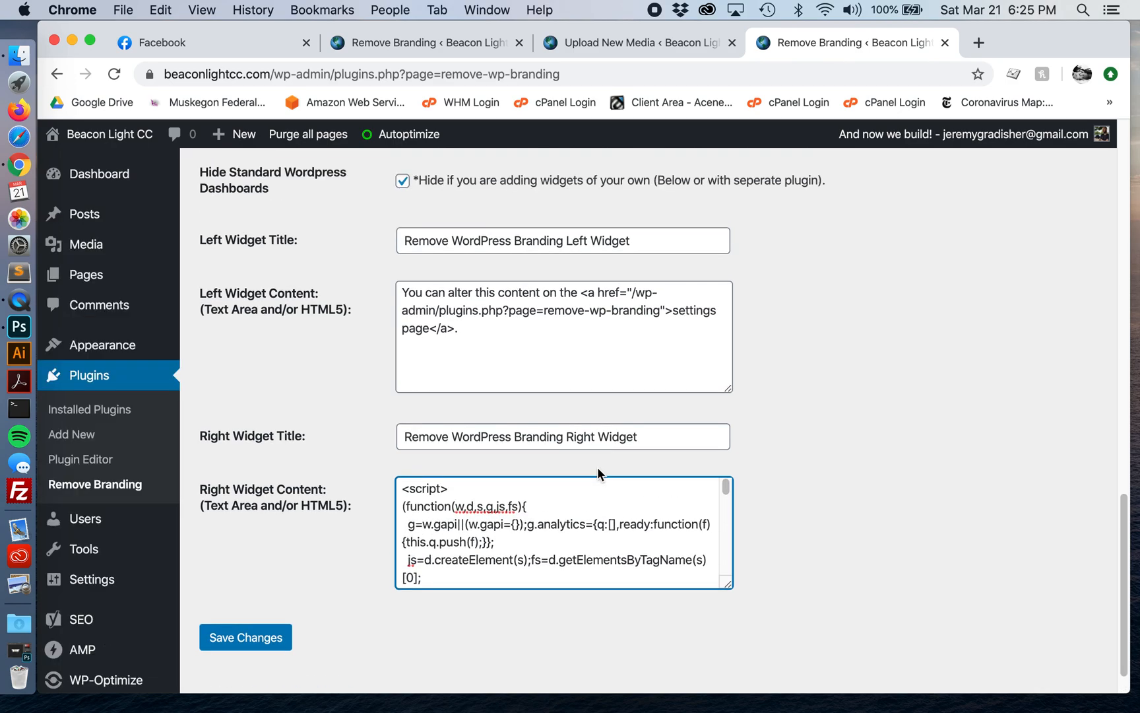
Open the WordPress dashboard in the media upload tab and expand the Remove WordPress Branding Right Widget.
{"action": "left_click", "coordinate": [599, 43]}
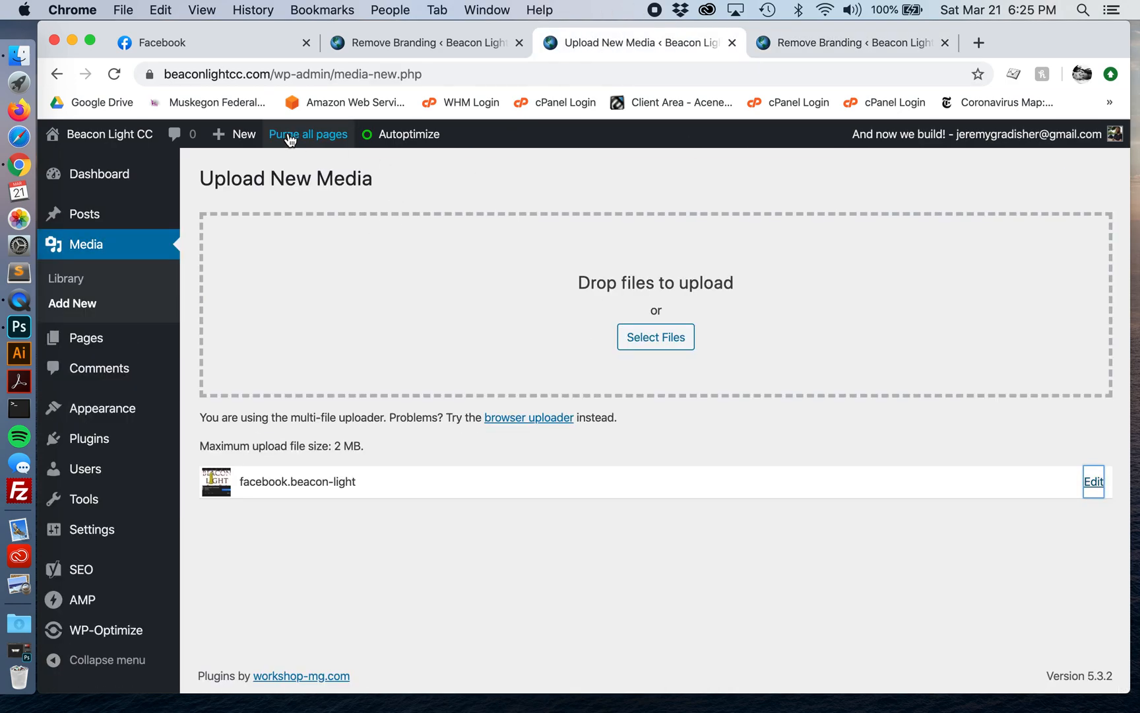
{"action": "mouse_move", "coordinate": [150, 144]}
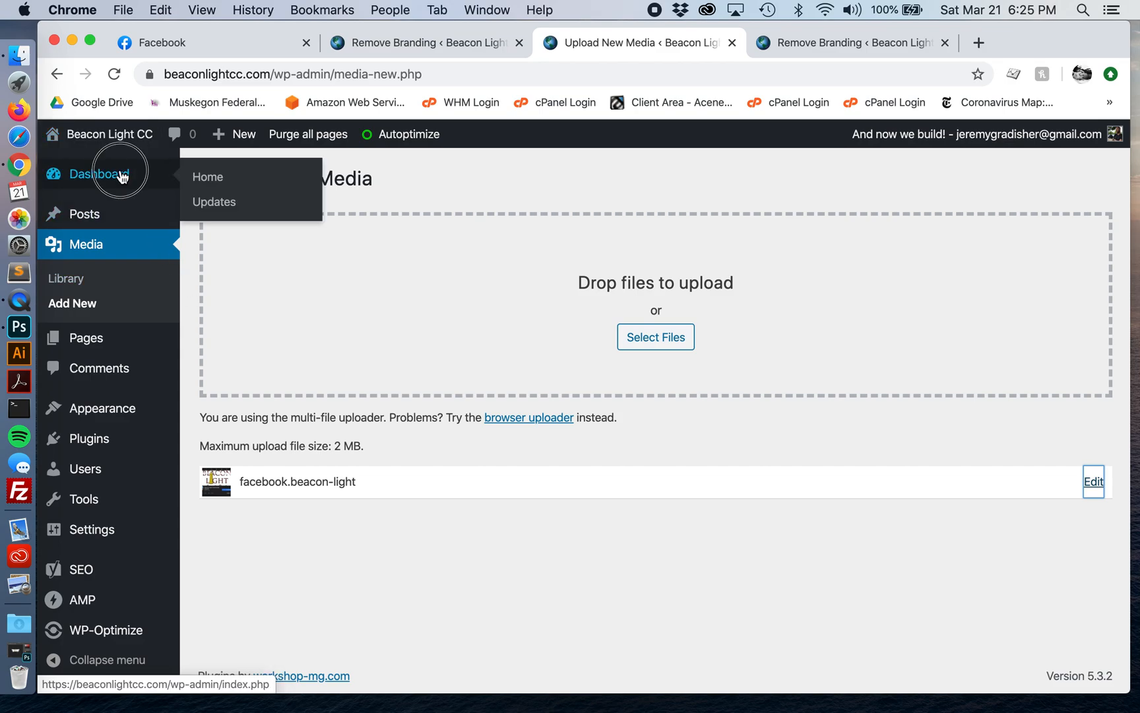
{"action": "left_click", "coordinate": [120, 174]}
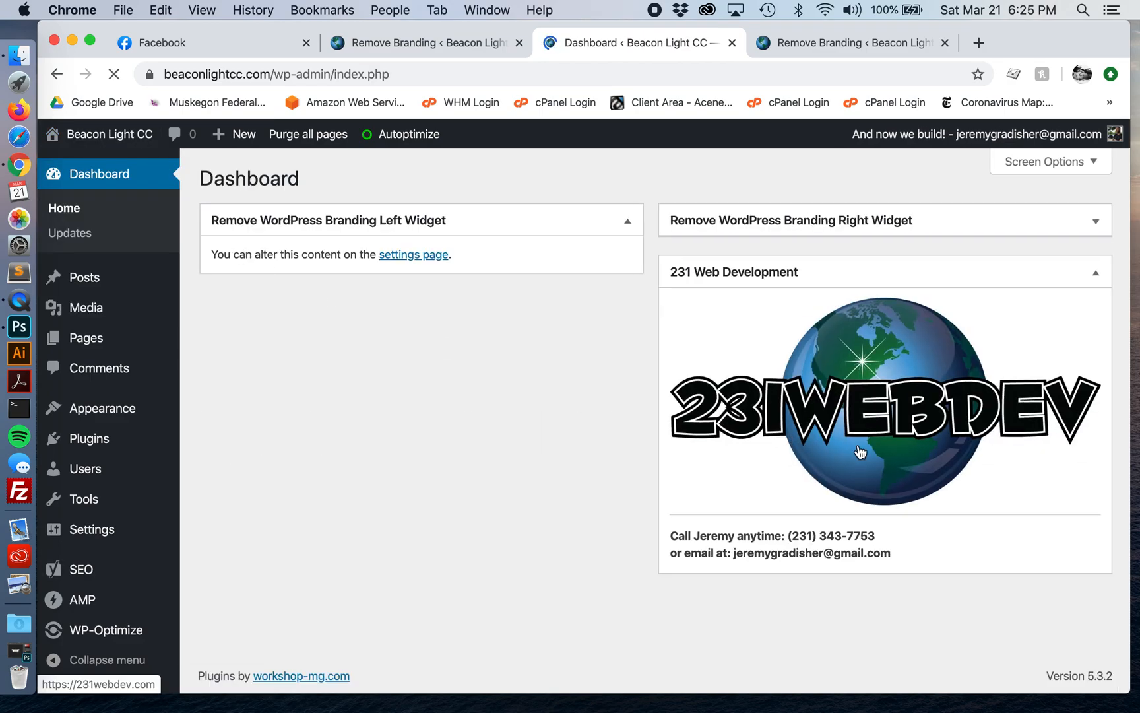
{"action": "left_click", "coordinate": [1095, 223]}
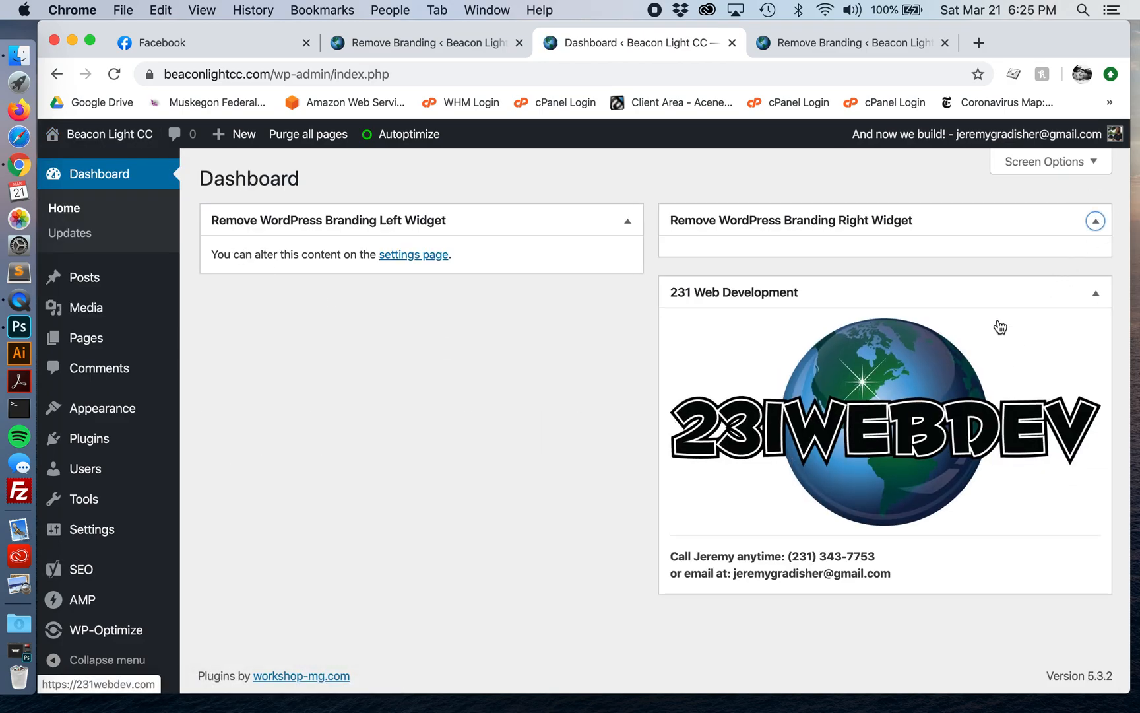
{"action": "left_click", "coordinate": [833, 44]}
{"action": "scroll", "coordinate": [667, 278], "scroll_direction": "down", "scroll_amount": 15}
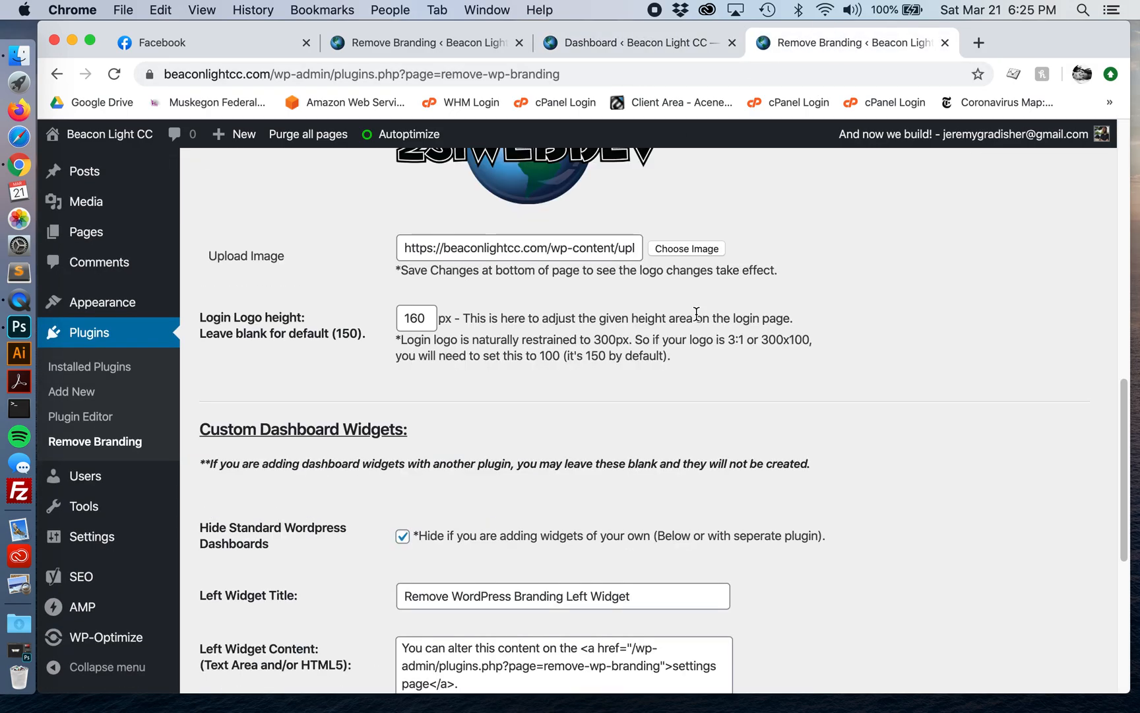
{"action": "left_click", "coordinate": [558, 488]}
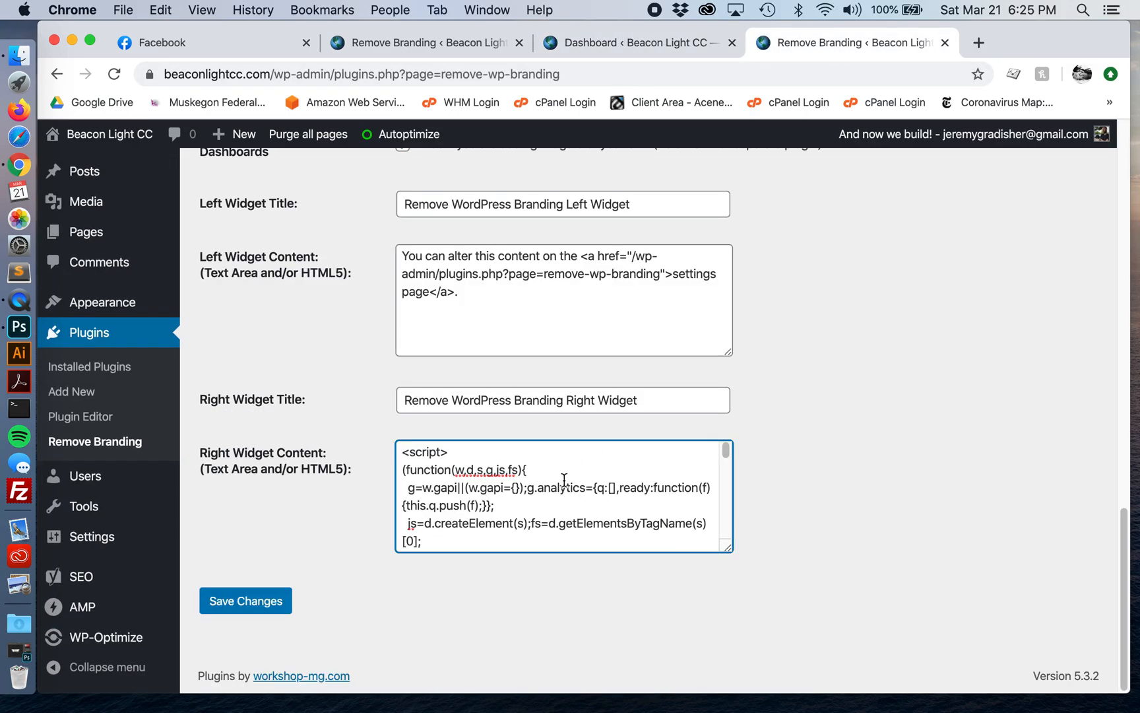
{"action": "key", "text": "super+a"}
{"action": "key", "text": "BackSpace"}
{"action": "type", "text": "<img"}
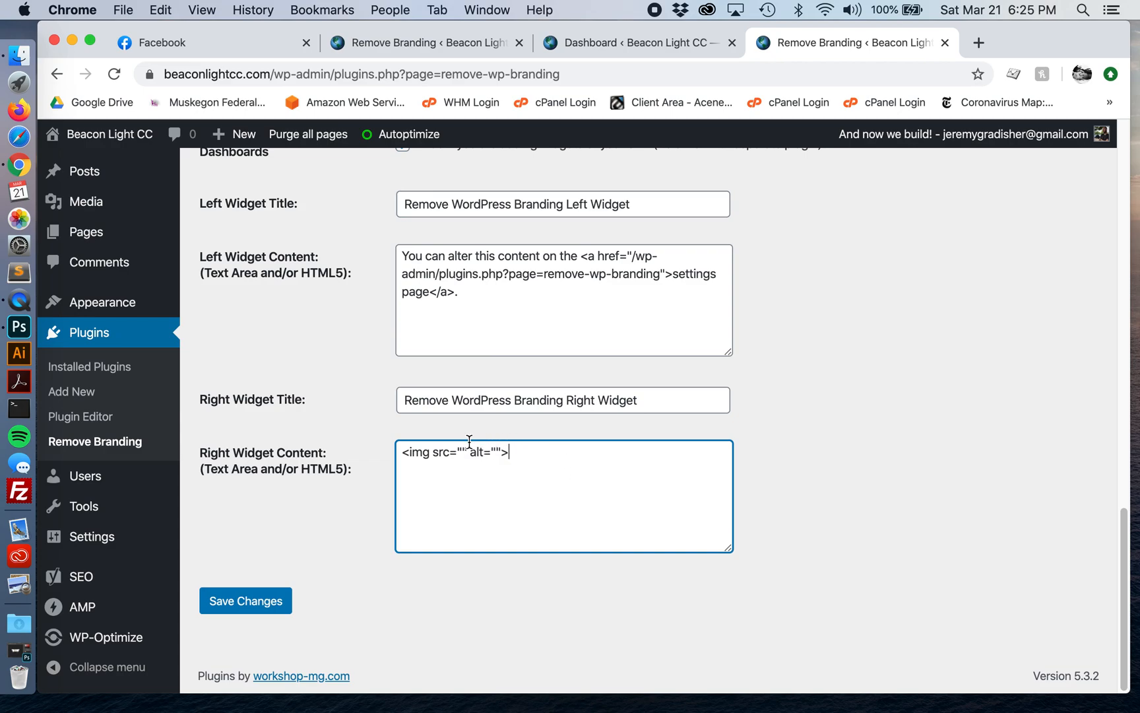
{"action": "type", "text": "https://beaconlightcc.com/wp-content/uploads/2020/03/facebook.beacon-light.jpg"}
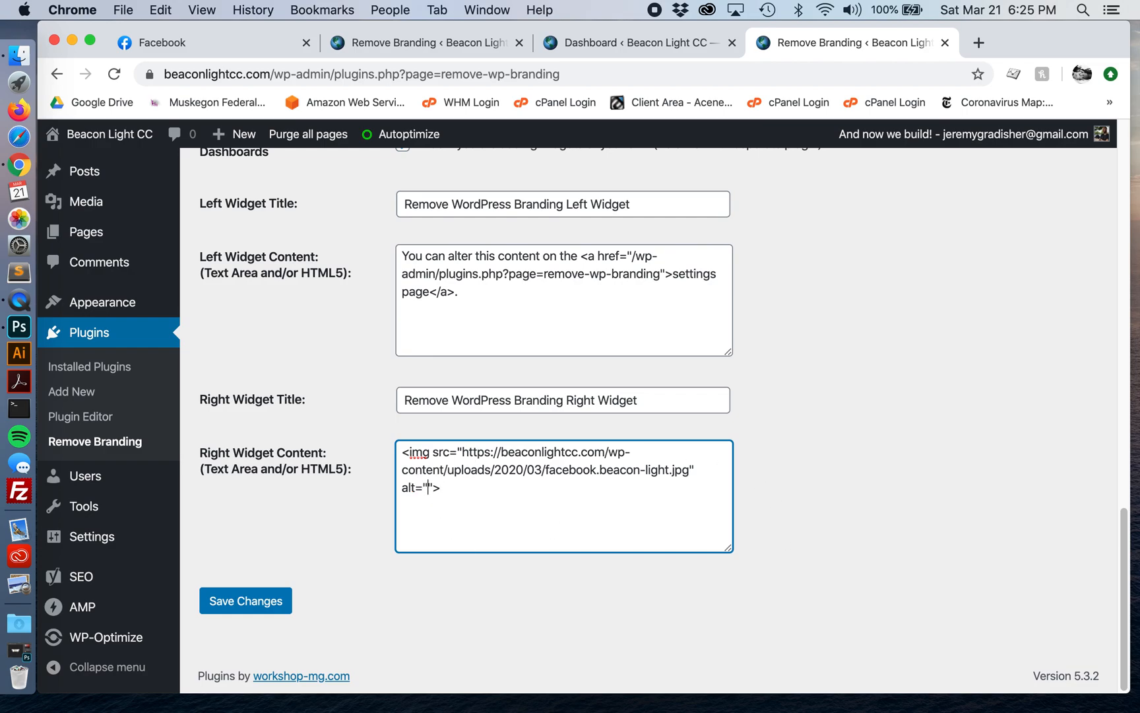
{"action": "type", "text": "Beacon Light Facebook"}
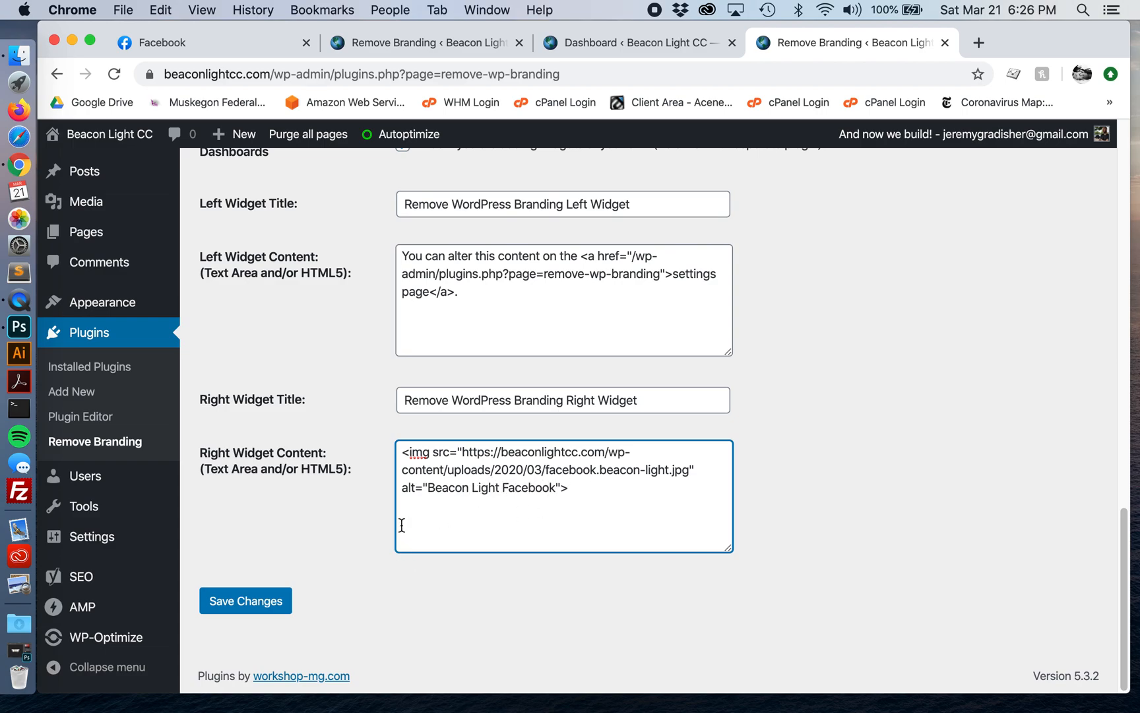
Set the Right Widget Title to "Beacon Light Community Church Facebook" and save the plugin settings.
{"action": "left_click_drag", "start_coordinate": [404, 400], "coordinate": [668, 413]}
{"action": "type", "text": "B"}
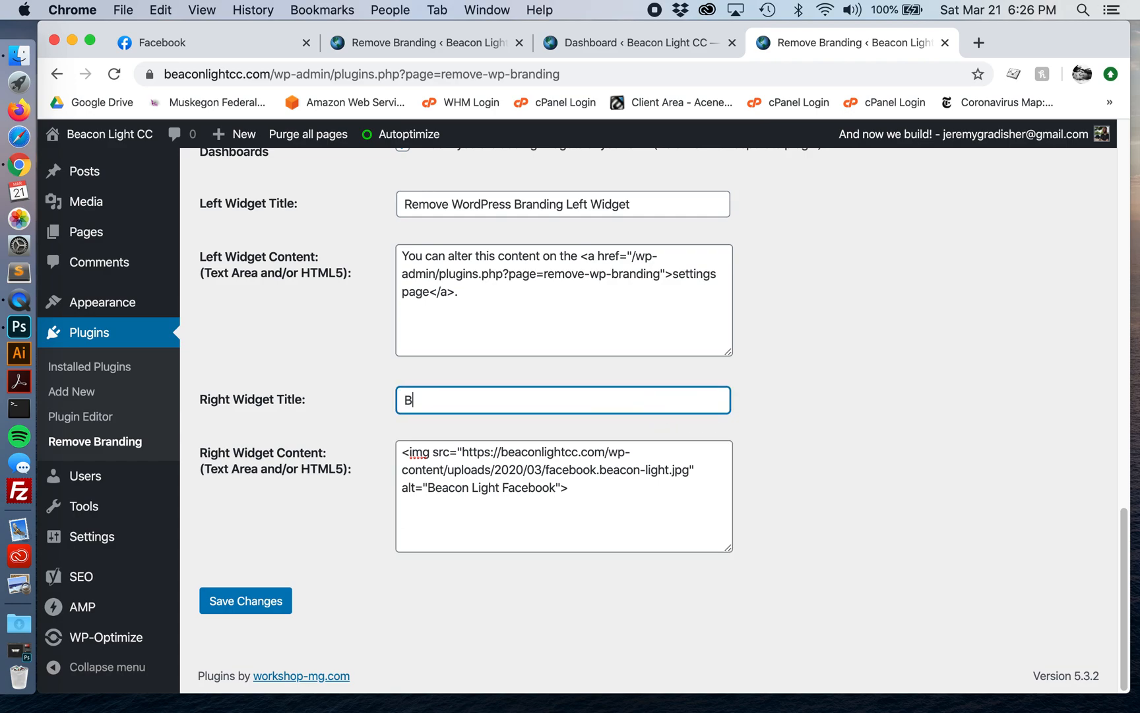
{"action": "type", "text": "eacon Light Community Church Facebook"}
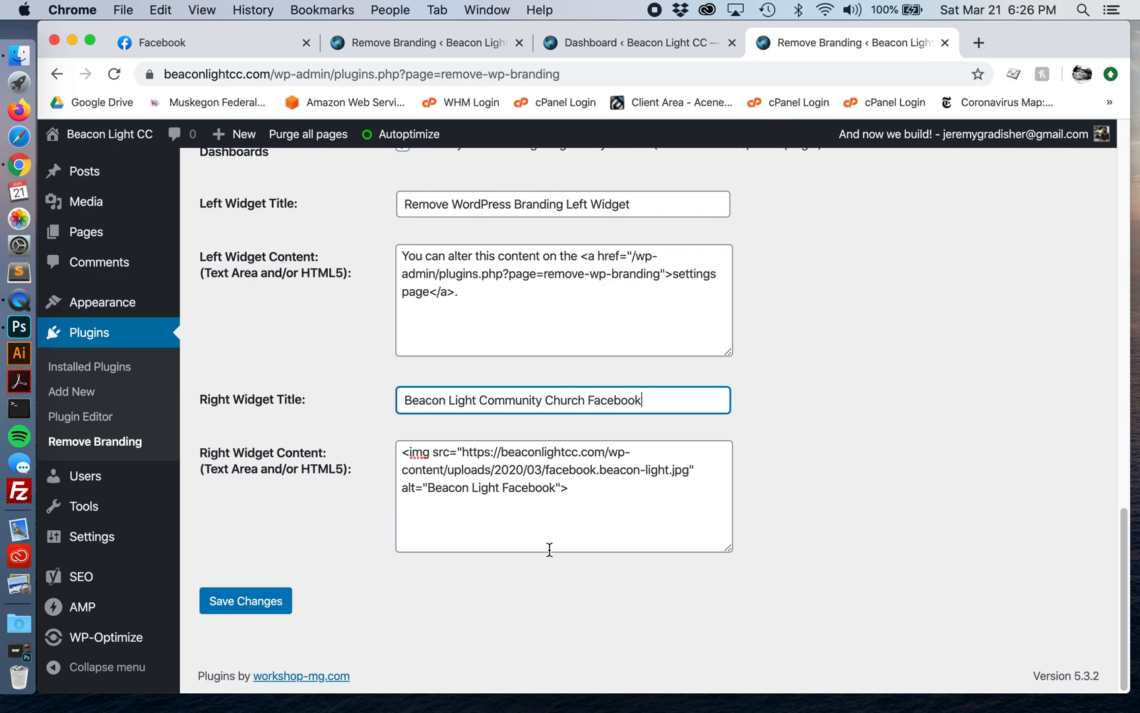
{"action": "left_click", "coordinate": [279, 601]}
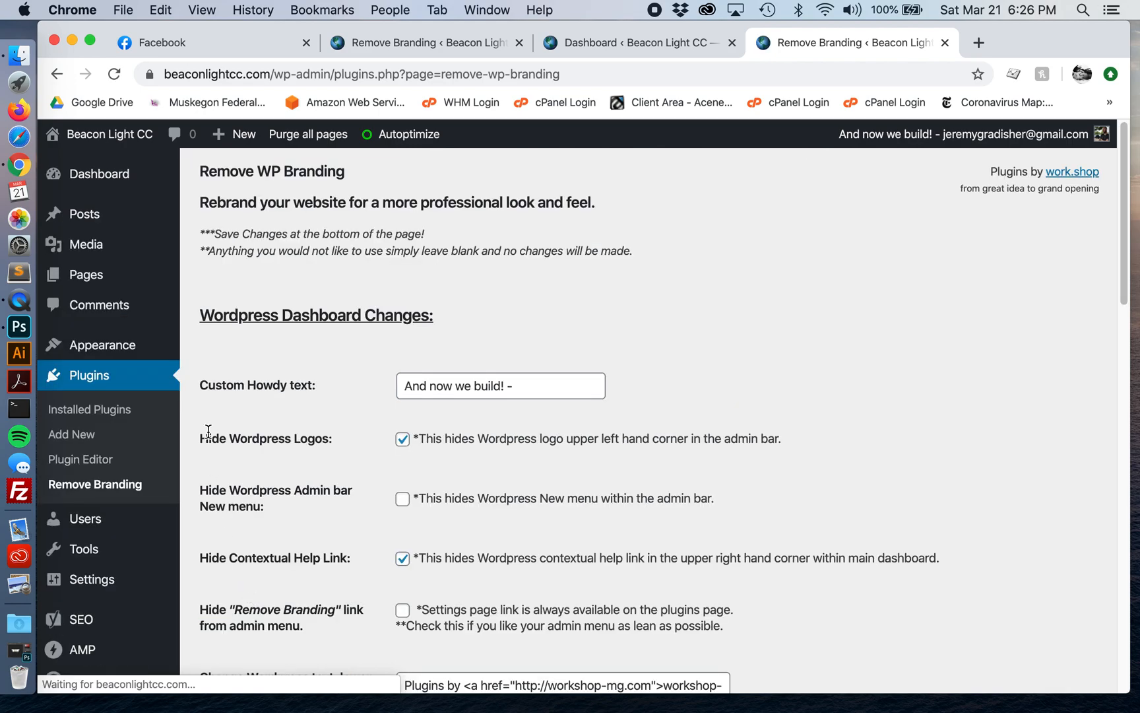
Reload the dashboard and examine how the image fits inside the Beacon Light Community Church Facebook widget.
{"action": "left_click", "coordinate": [575, 42]}
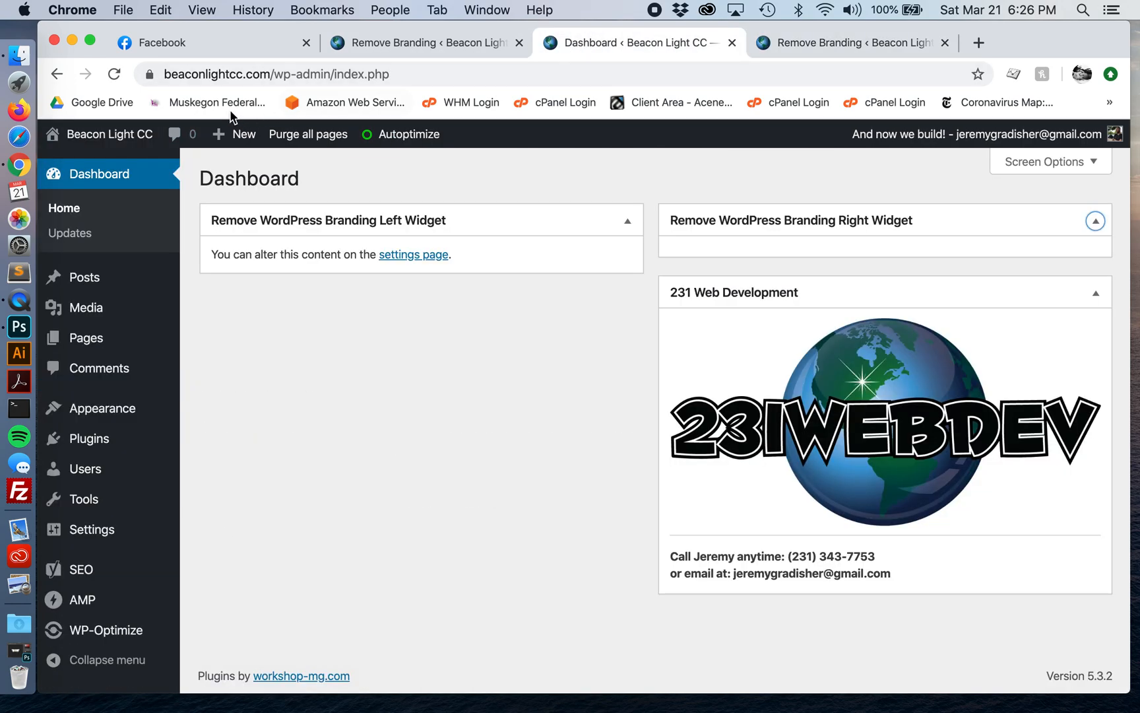
{"action": "left_click", "coordinate": [114, 74]}
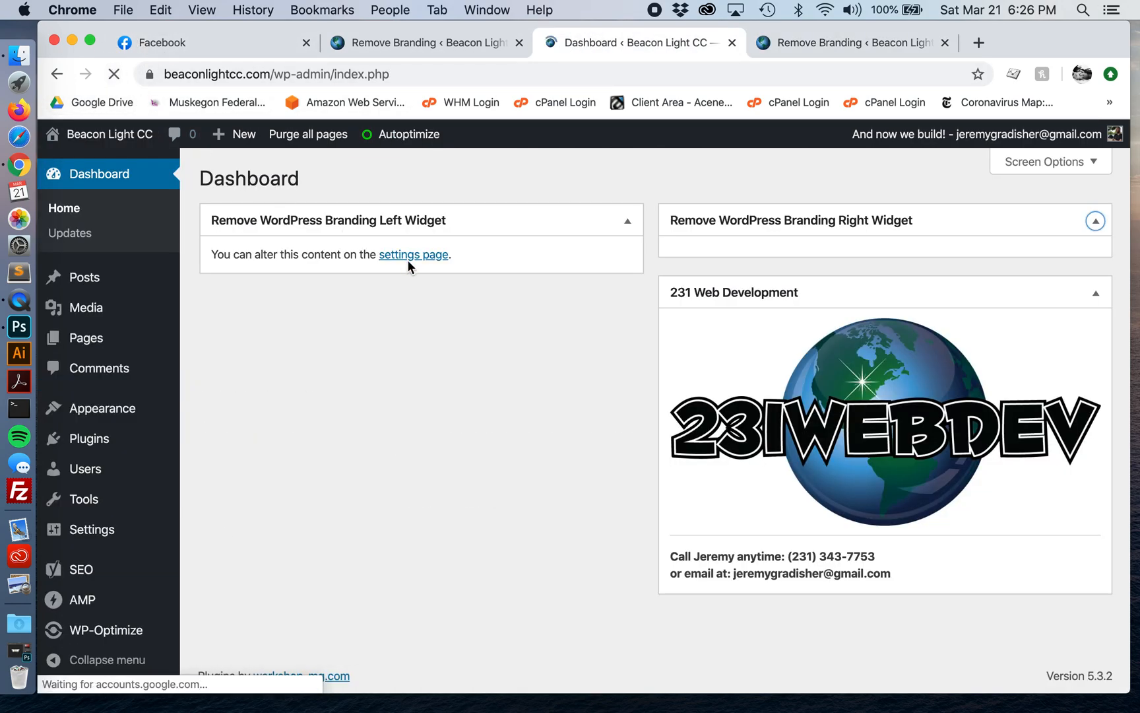
{"action": "scroll", "coordinate": [1074, 456], "scroll_direction": "down", "scroll_amount": 1}
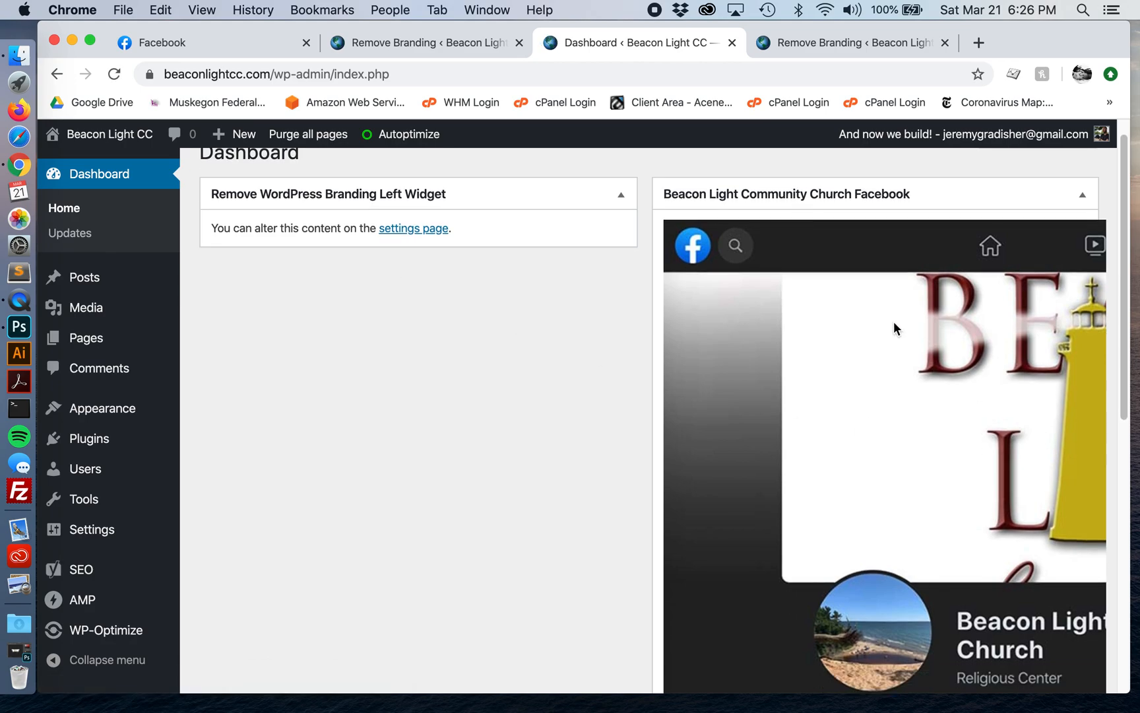
{"action": "scroll", "coordinate": [924, 343], "scroll_direction": "down", "scroll_amount": 6}
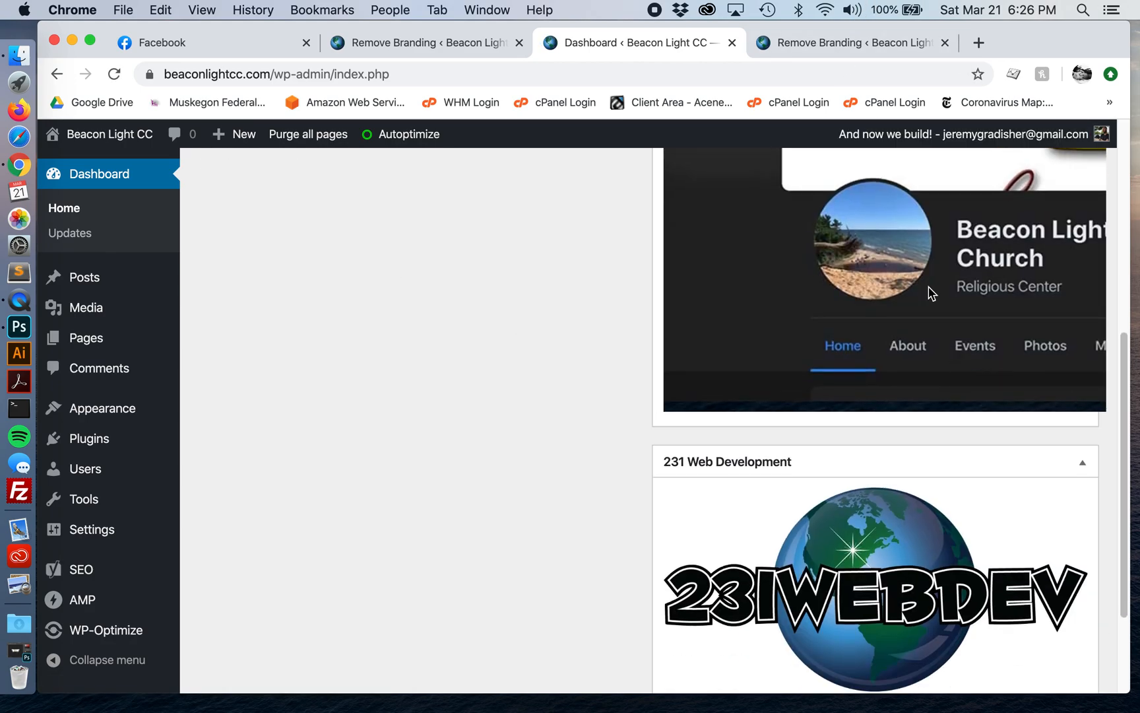
{"action": "scroll", "coordinate": [931, 294], "scroll_direction": "up", "scroll_amount": 10}
Add style="max-width:100%;" to the image tag in the Right Widget Content and save the plugin settings.
{"action": "left_click", "coordinate": [787, 46]}
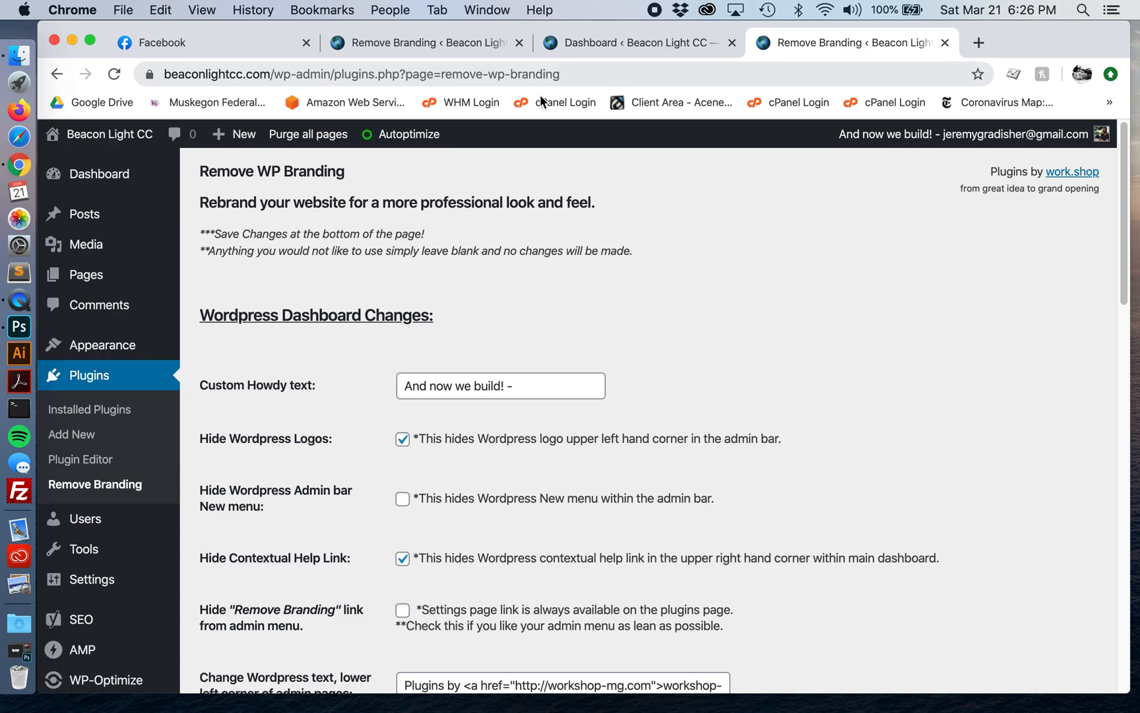
{"action": "scroll", "coordinate": [720, 301], "scroll_direction": "down", "scroll_amount": 15}
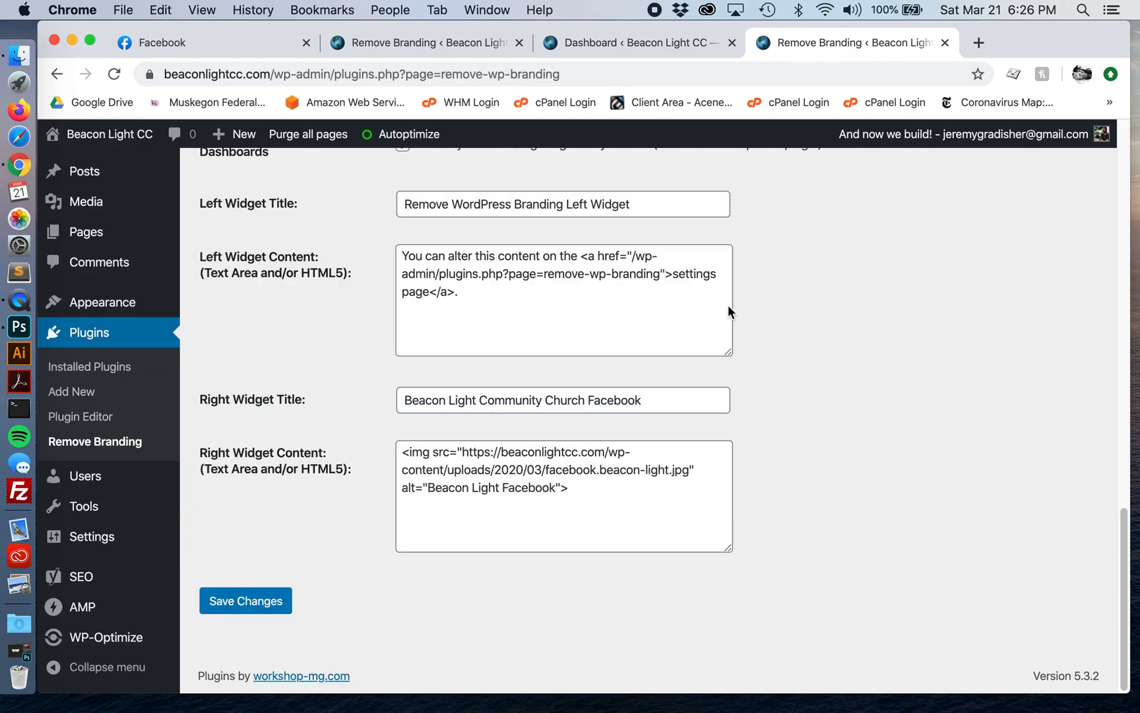
{"action": "left_click", "coordinate": [559, 487]}
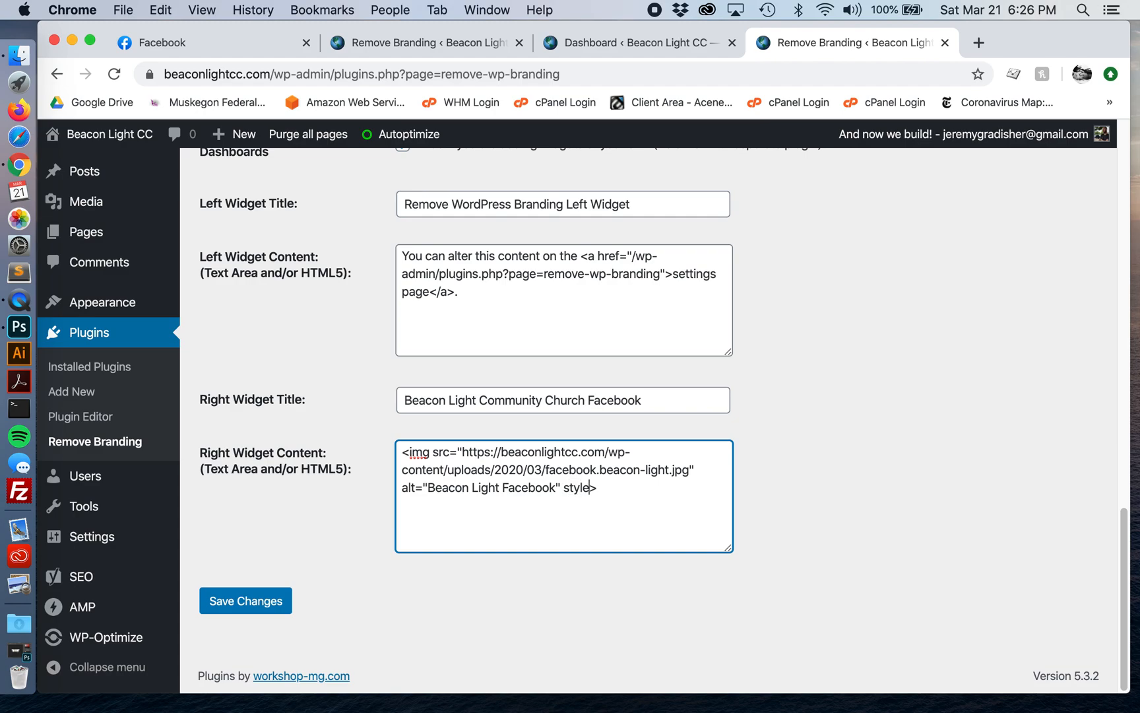
{"action": "type", "text": "style=\"max-width:100%;"}
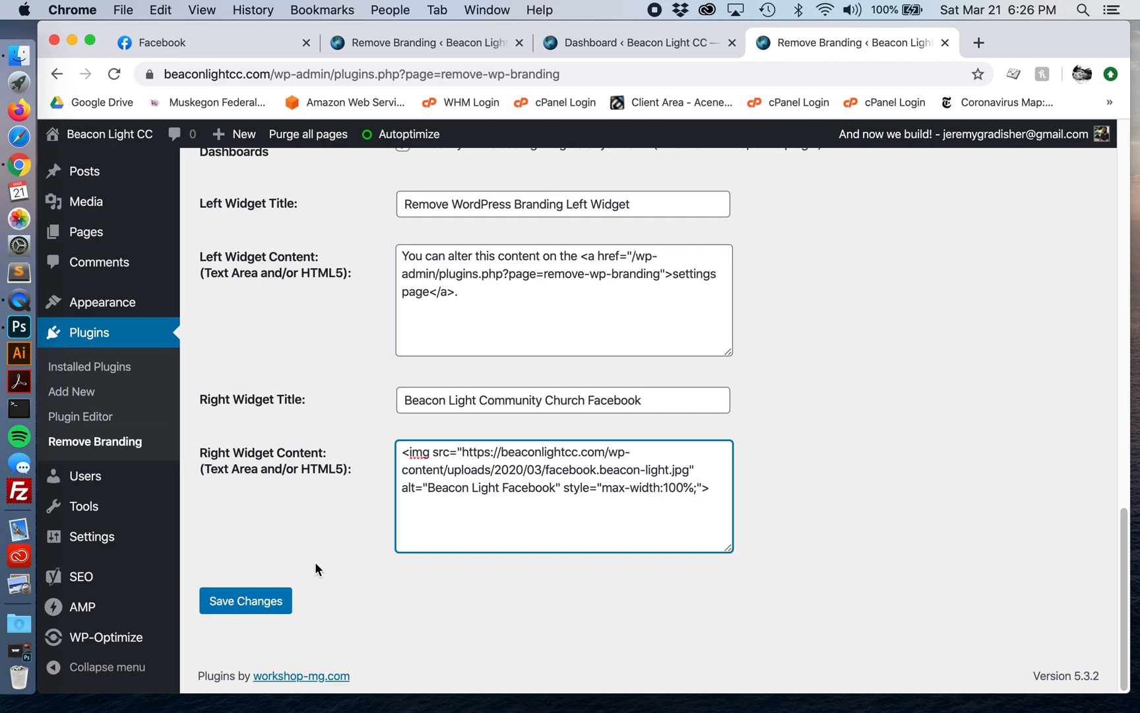
{"action": "left_click", "coordinate": [289, 597]}
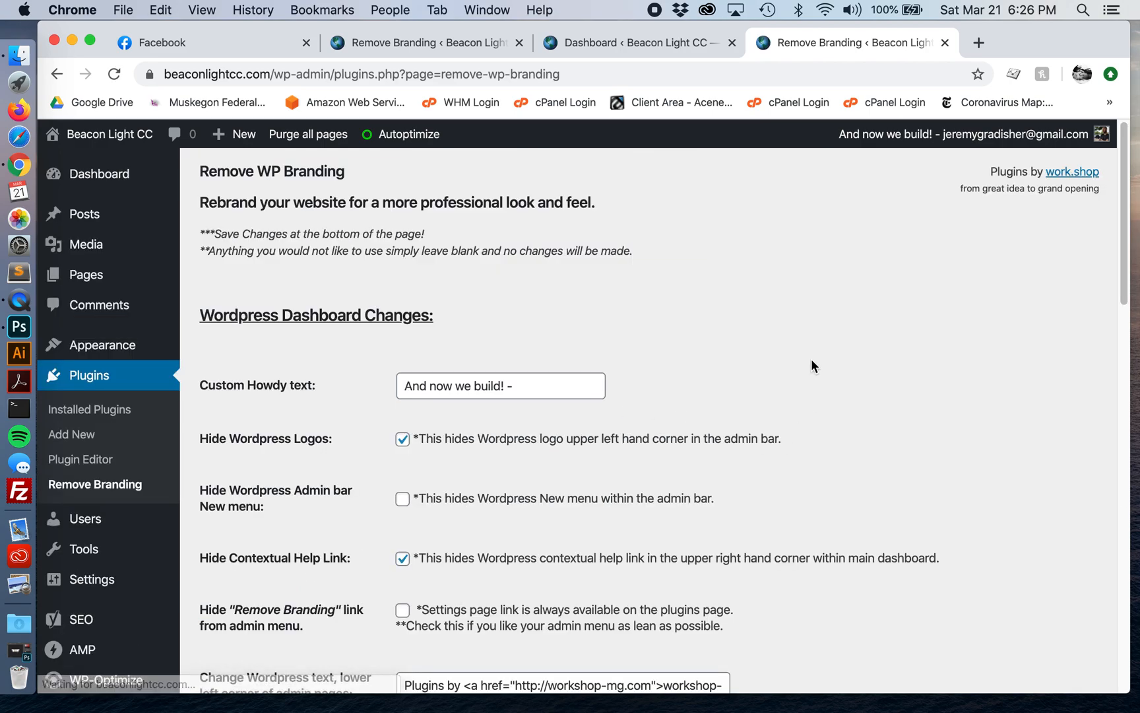
Reload the dashboard to check the Facebook widget's image size, and close the outdated duplicate Remove Branding settings tab.
{"action": "left_click", "coordinate": [605, 41]}
{"action": "left_click", "coordinate": [114, 74]}
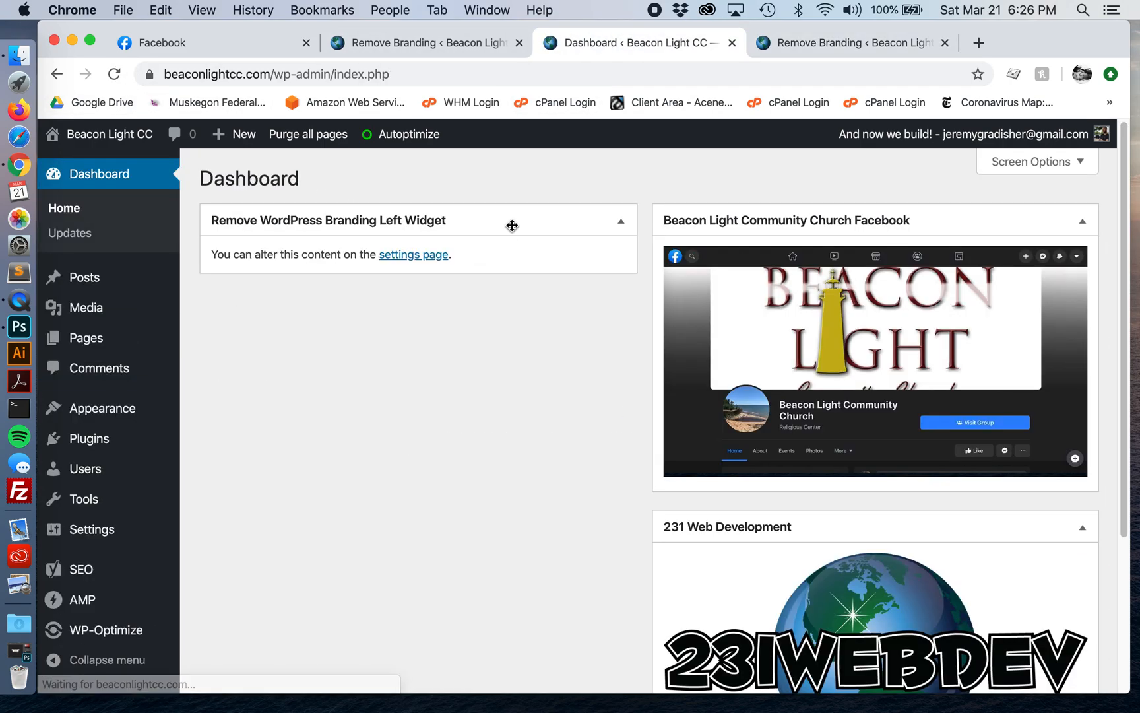
{"action": "scroll", "coordinate": [1114, 434], "scroll_direction": "down", "scroll_amount": 1}
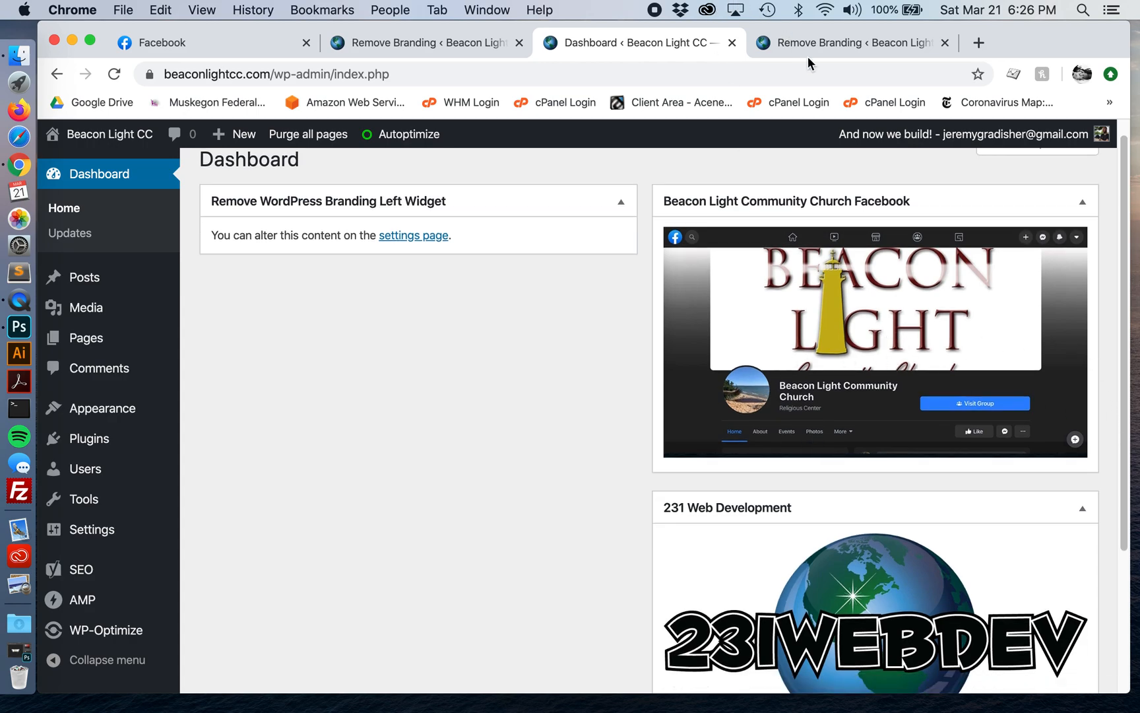
{"action": "left_click", "coordinate": [453, 43]}
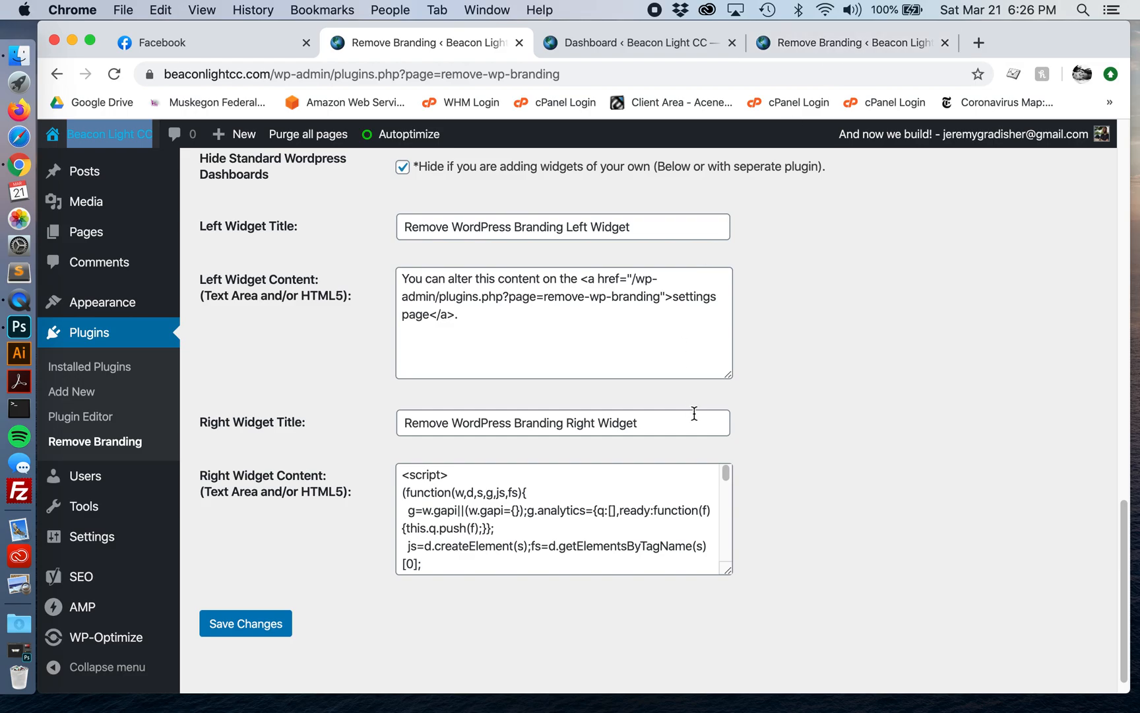
{"action": "left_click", "coordinate": [518, 42]}
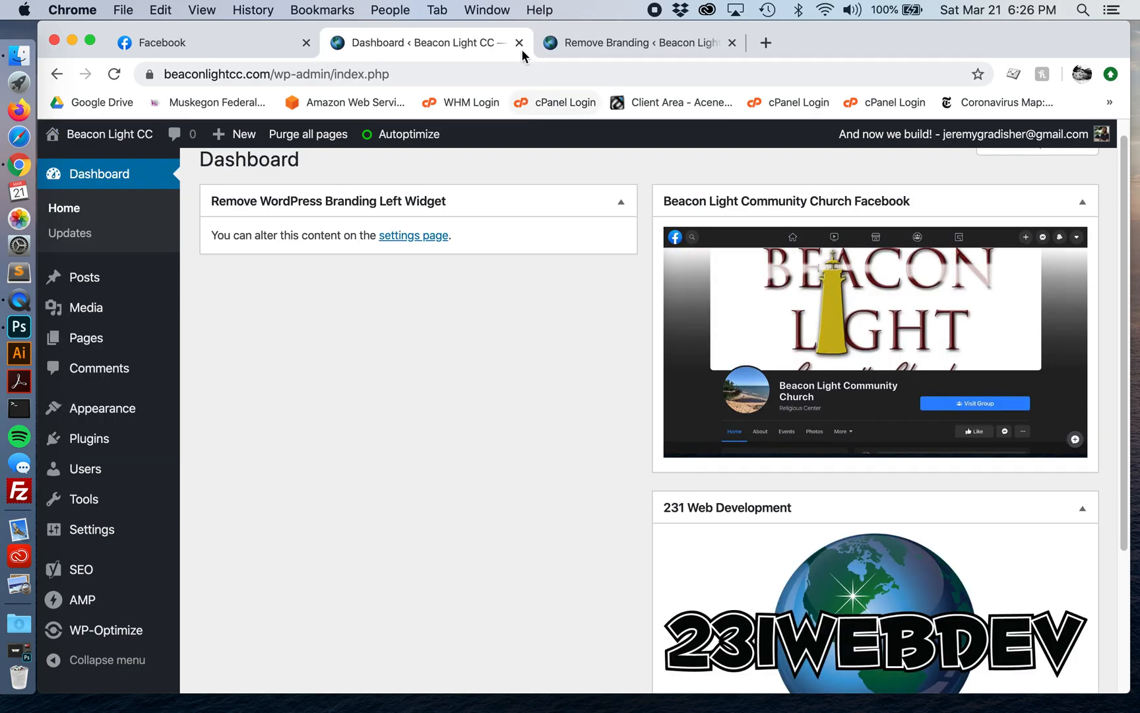
Wrap the image tag in the Right Widget Content in an <a href=""></a> link with an empty address.
{"action": "left_click", "coordinate": [630, 43]}
{"action": "scroll", "coordinate": [808, 370], "scroll_direction": "down", "scroll_amount": 20}
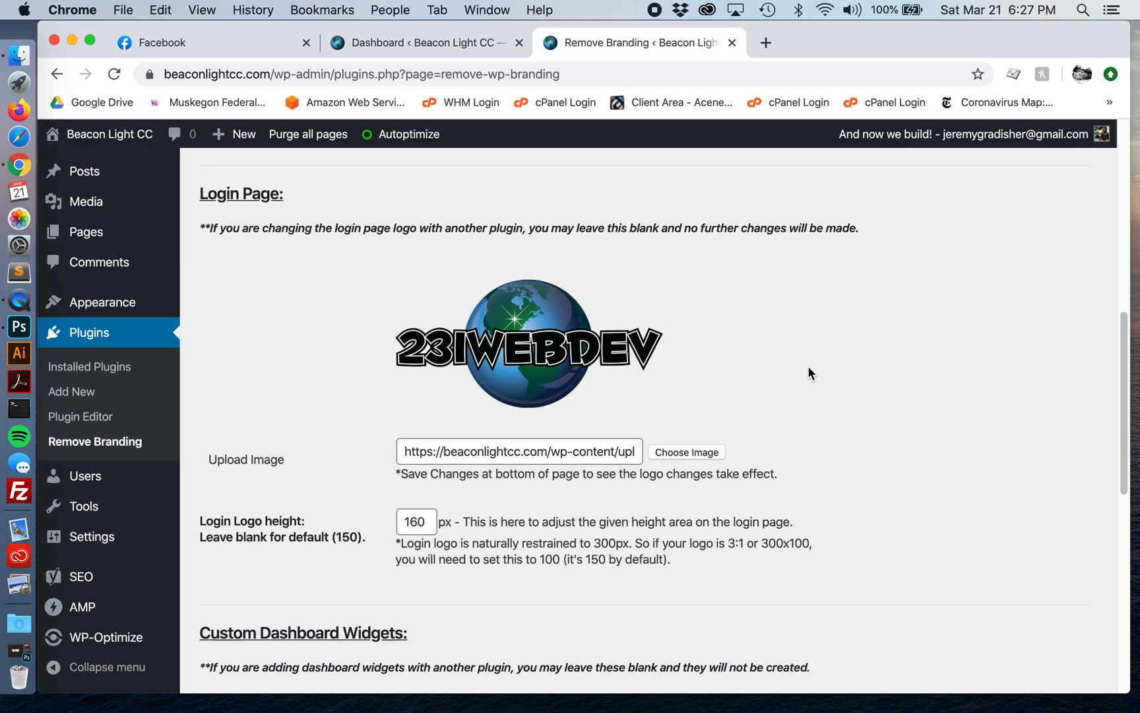
{"action": "left_click", "coordinate": [718, 495]}
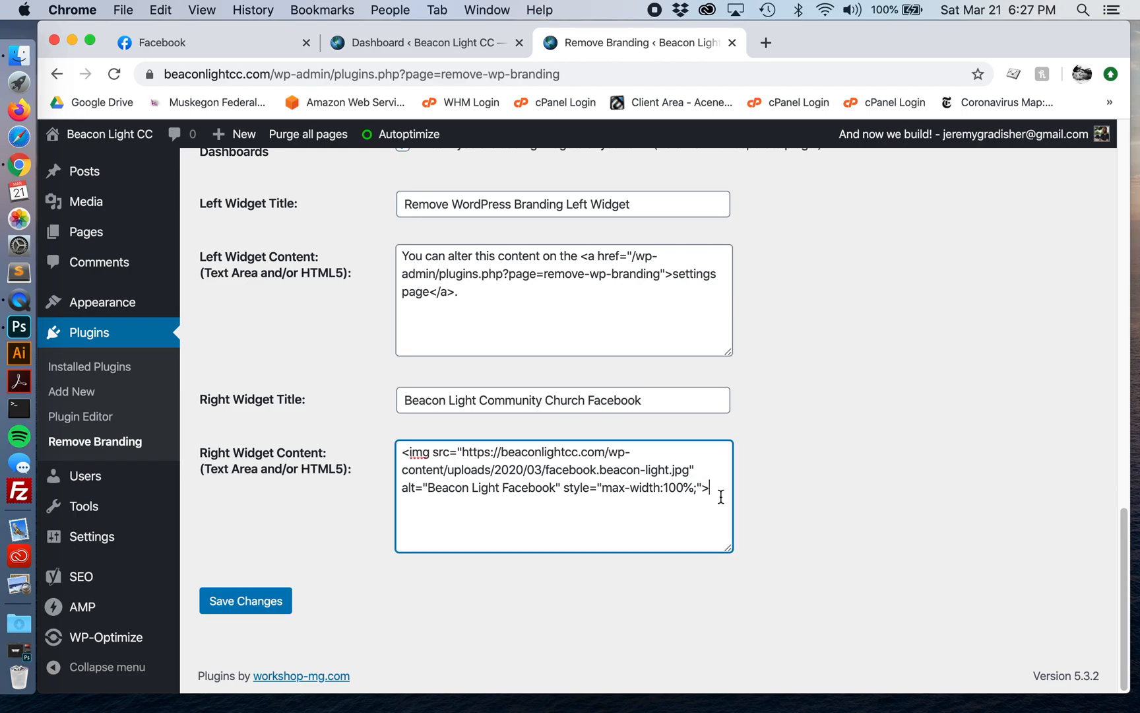
{"action": "type", "text": "</a<a href=\"\""}
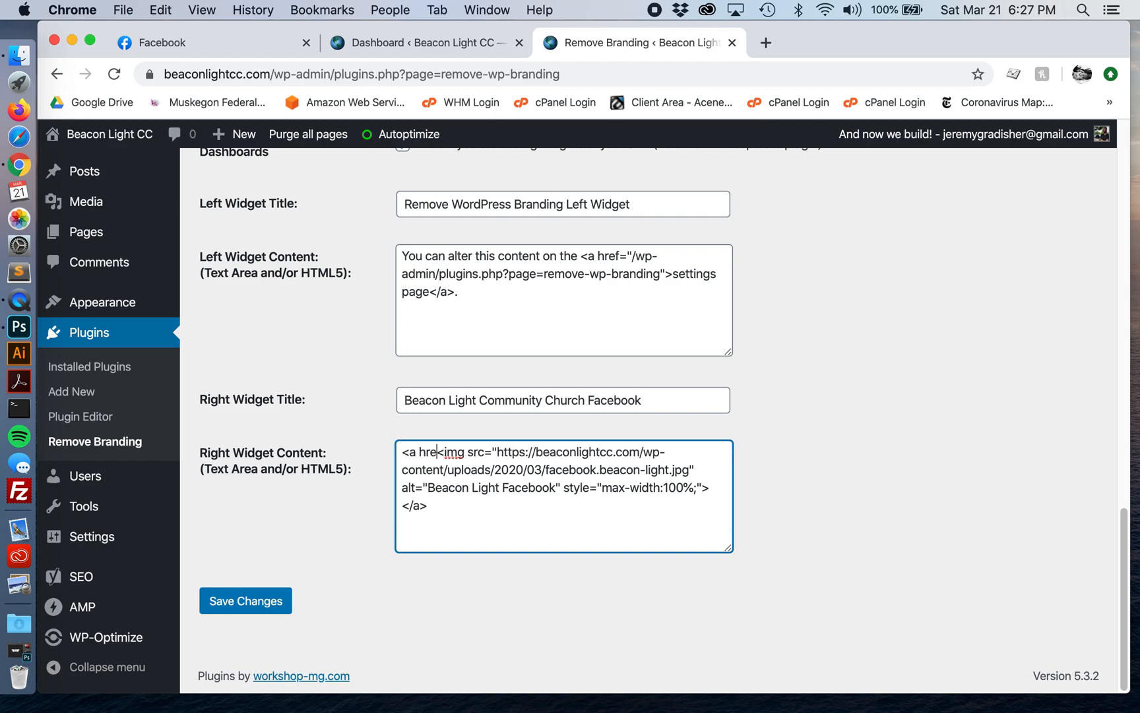
{"action": "type", "text": ">"}
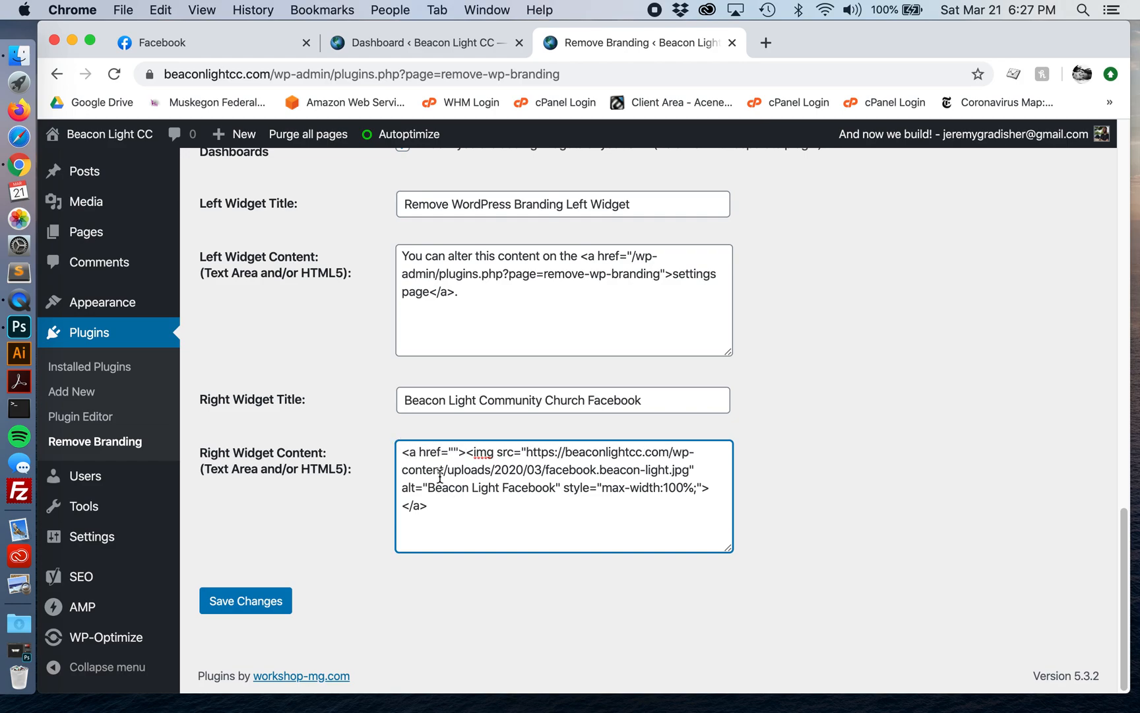
{"action": "left_click", "coordinate": [194, 44]}
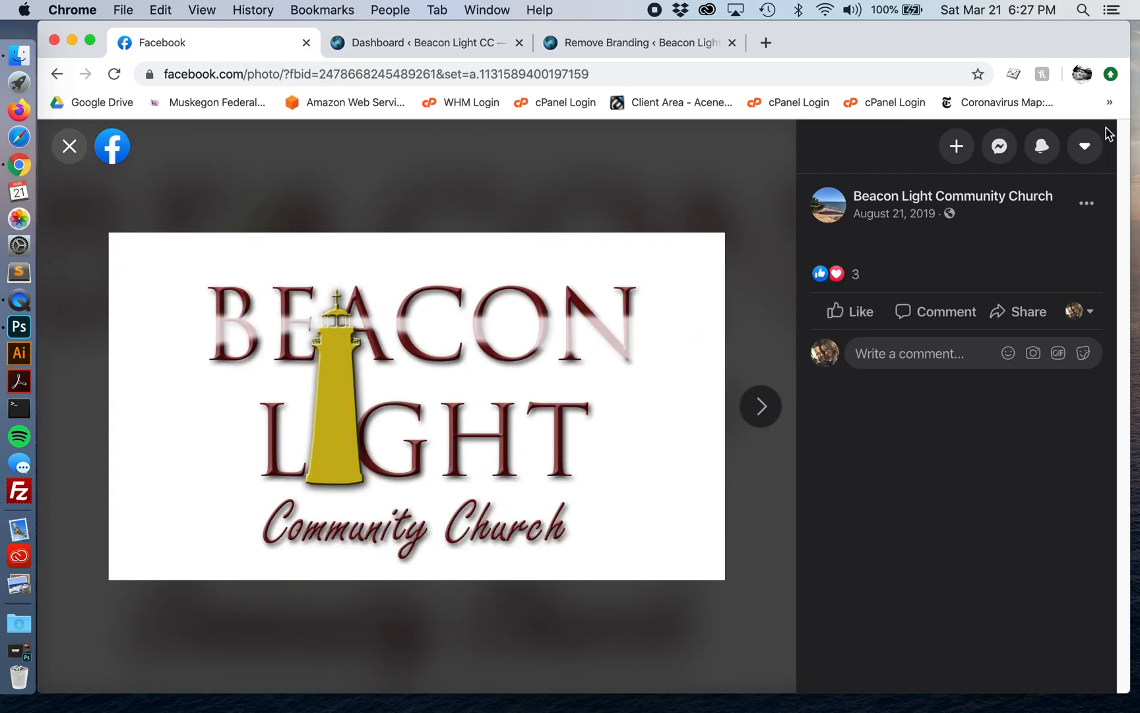
{"action": "left_click", "coordinate": [69, 146]}
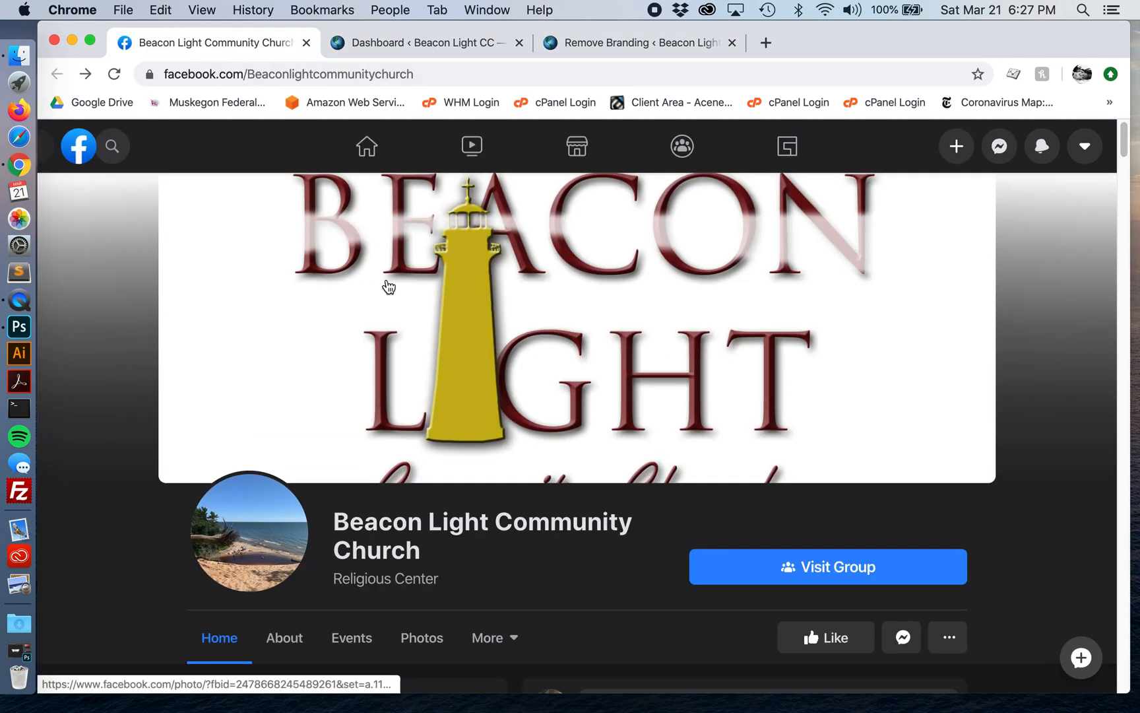
{"action": "left_click", "coordinate": [436, 73]}
{"action": "key", "text": "super+c"}
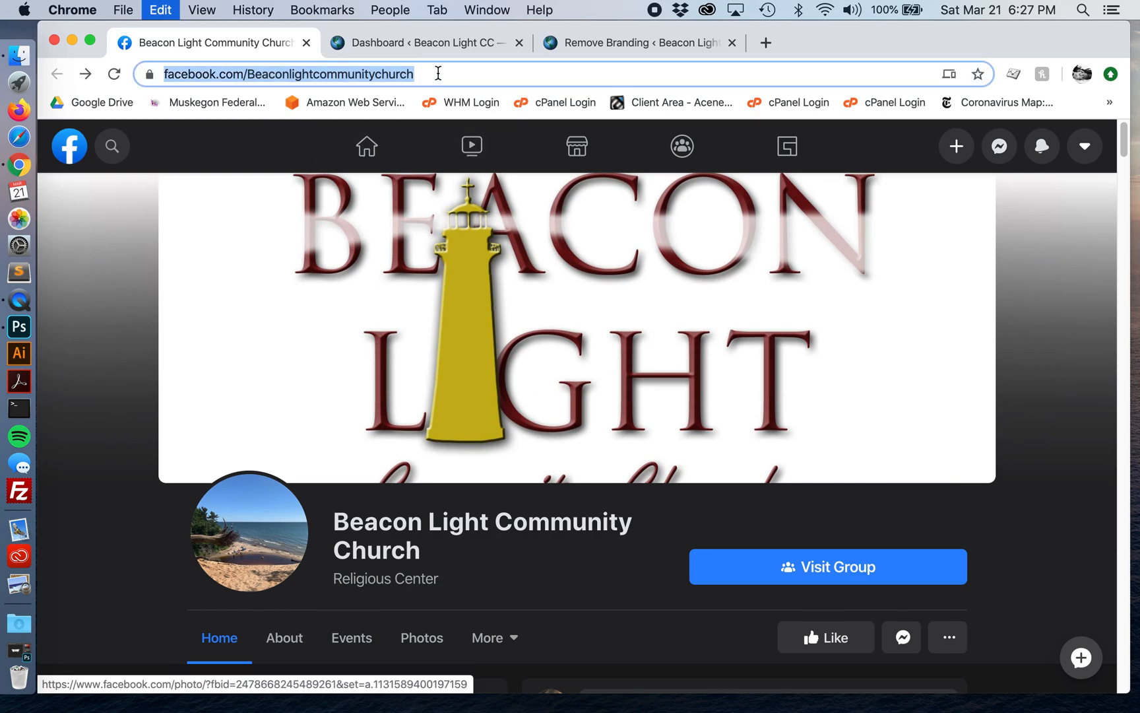
{"action": "left_click", "coordinate": [602, 45]}
{"action": "left_click", "coordinate": [456, 452]}
{"action": "key", "text": "super+v"}
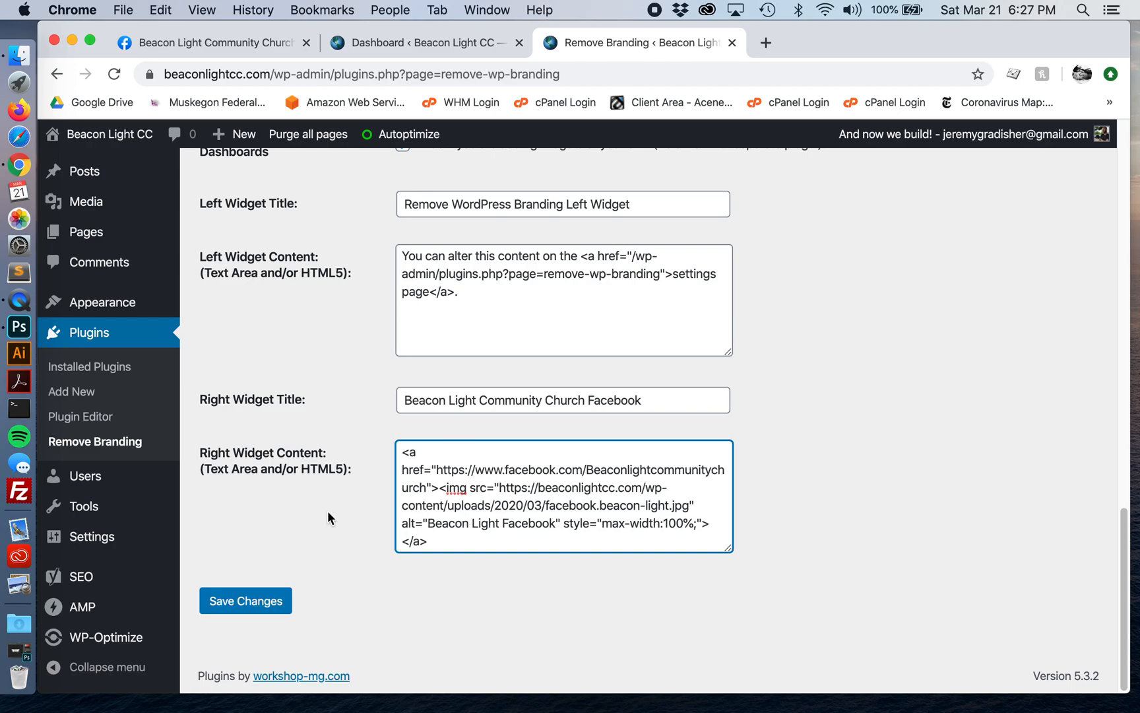
{"action": "left_click", "coordinate": [264, 601]}
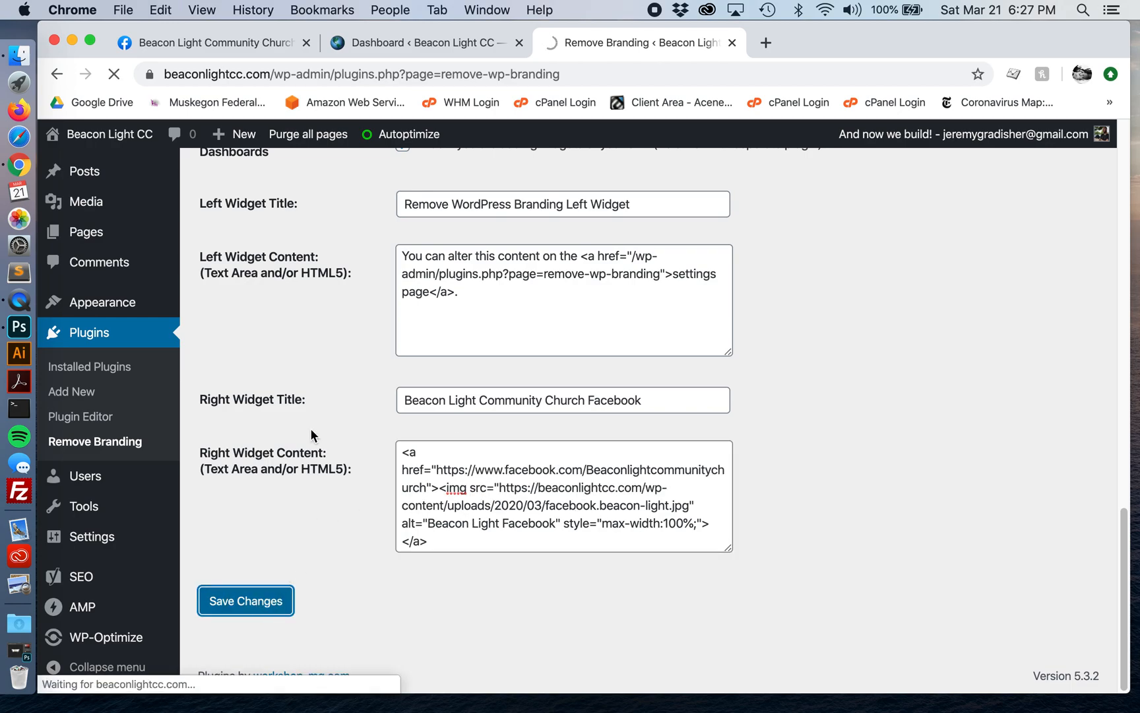
Reload the dashboard, test the Facebook widget's image link, and return to the dashboard.
{"action": "mouse_move", "coordinate": [111, 153]}
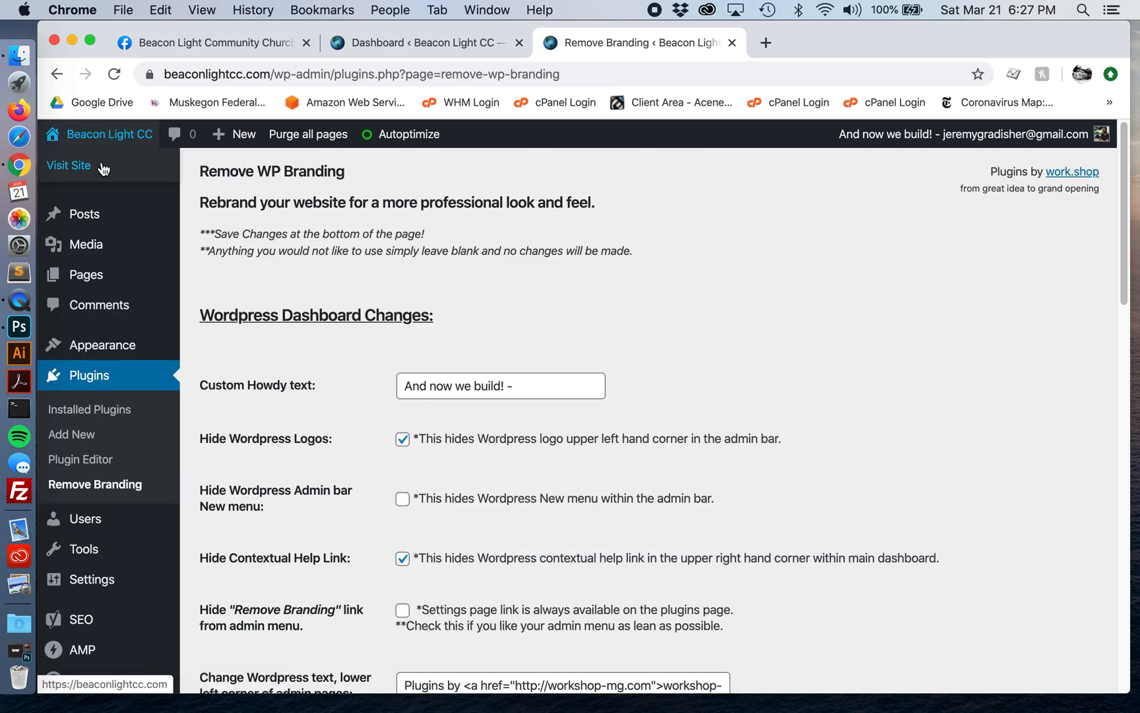
{"action": "left_click", "coordinate": [473, 46]}
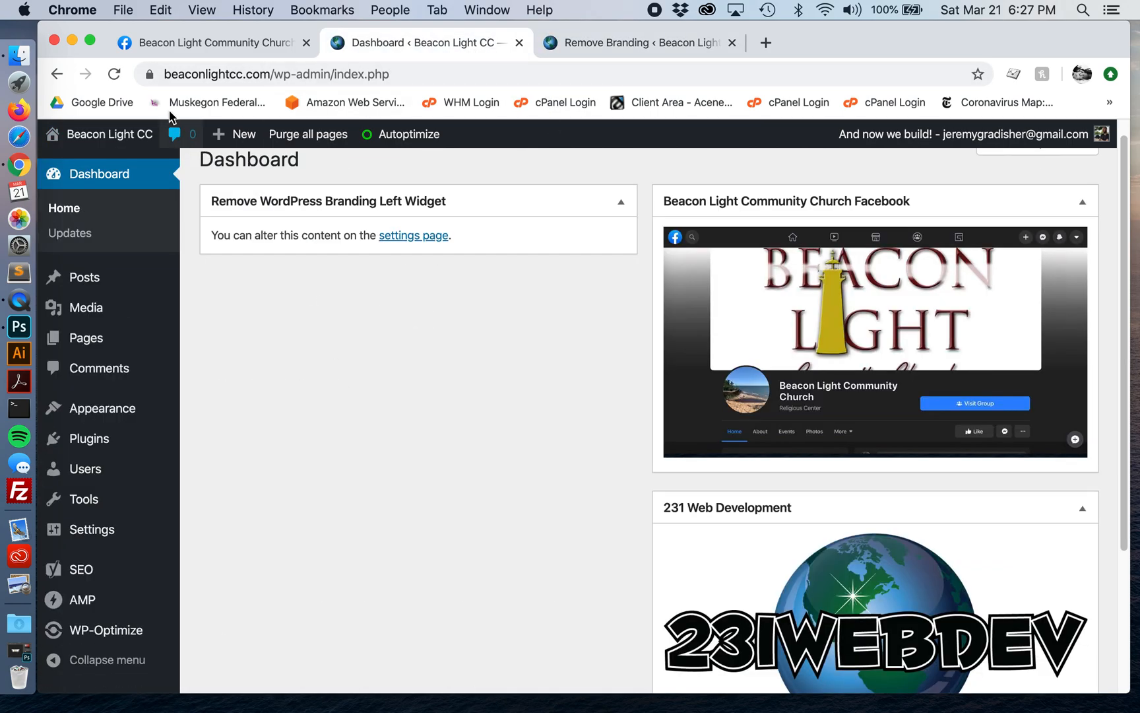
{"action": "left_click", "coordinate": [114, 74]}
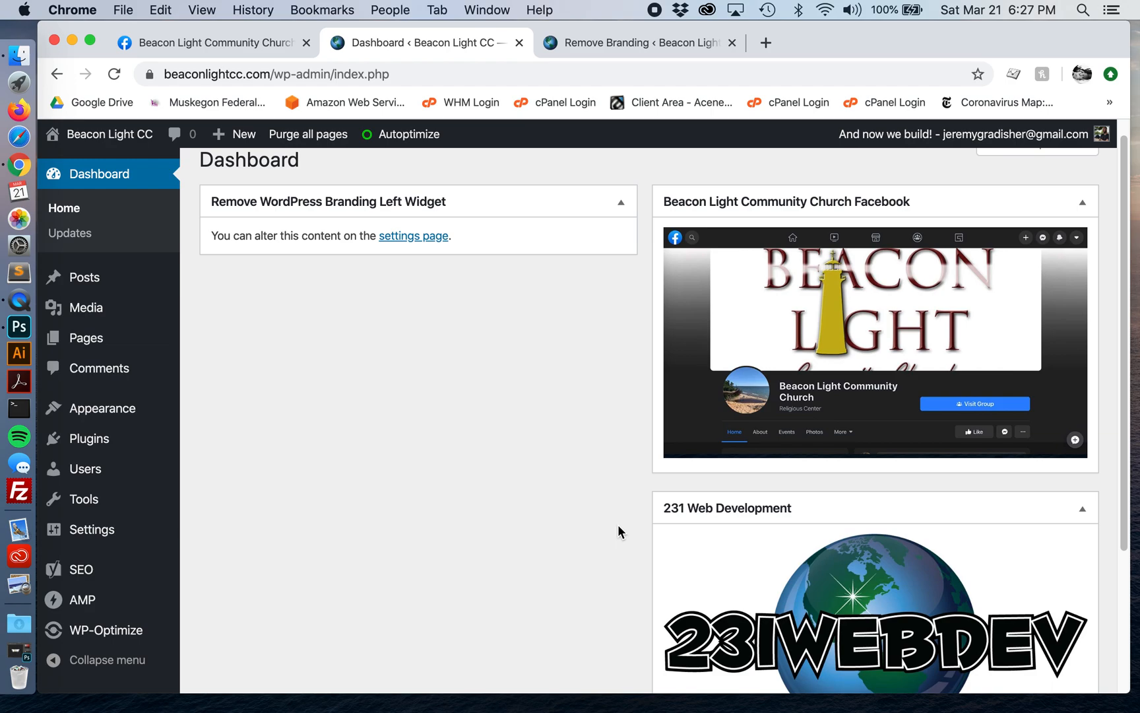
{"action": "left_click", "coordinate": [903, 384]}
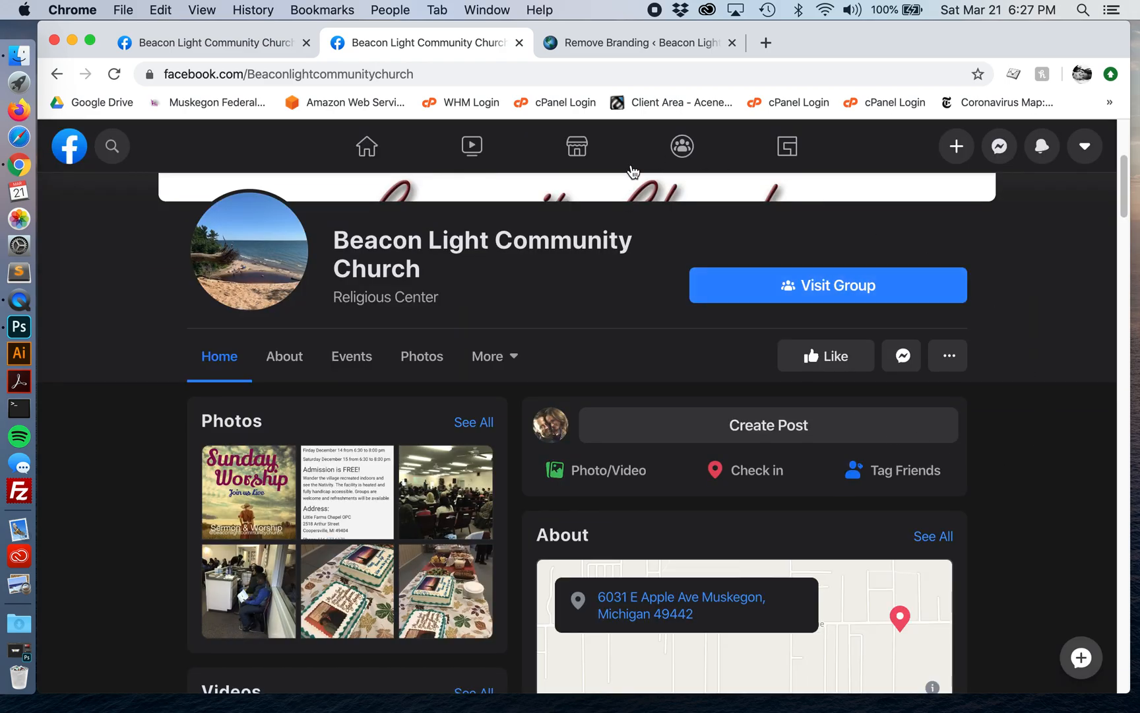
{"action": "left_click", "coordinate": [57, 74]}
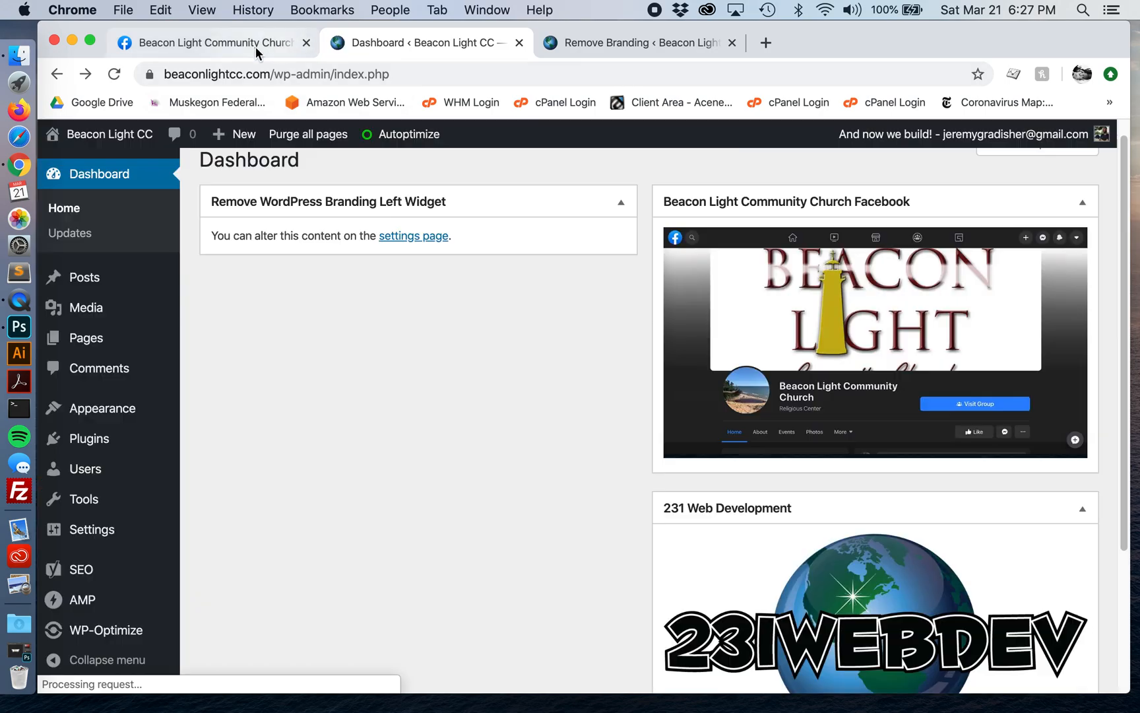
{"action": "left_click", "coordinate": [255, 46]}
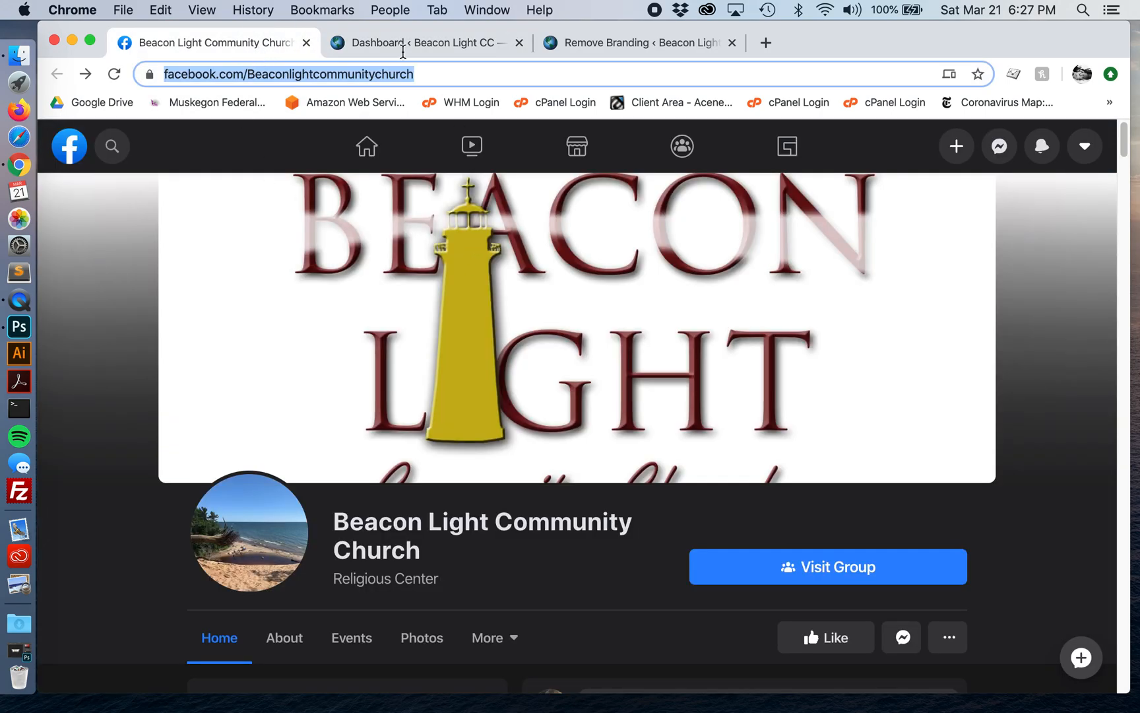
Add target="_blank" to the image tag in the Right Widget Content and save the plugin settings.
{"action": "left_click", "coordinate": [659, 41]}
{"action": "scroll", "coordinate": [375, 422], "scroll_direction": "down", "scroll_amount": 15}
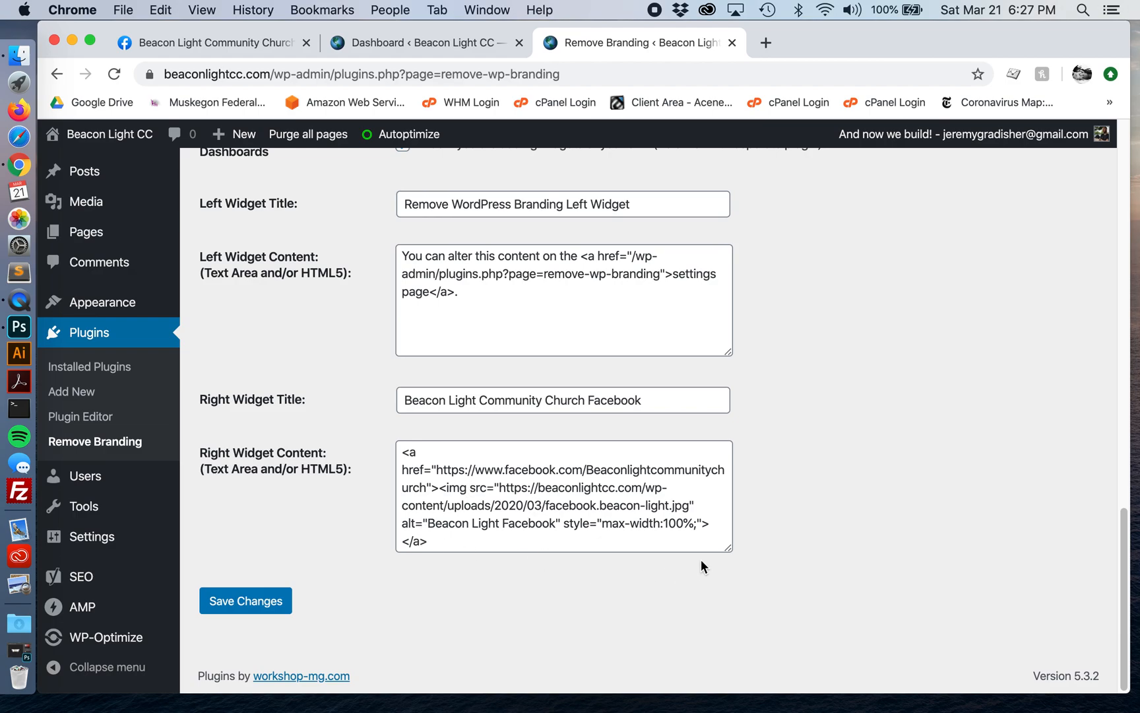
{"action": "left_click", "coordinate": [702, 524]}
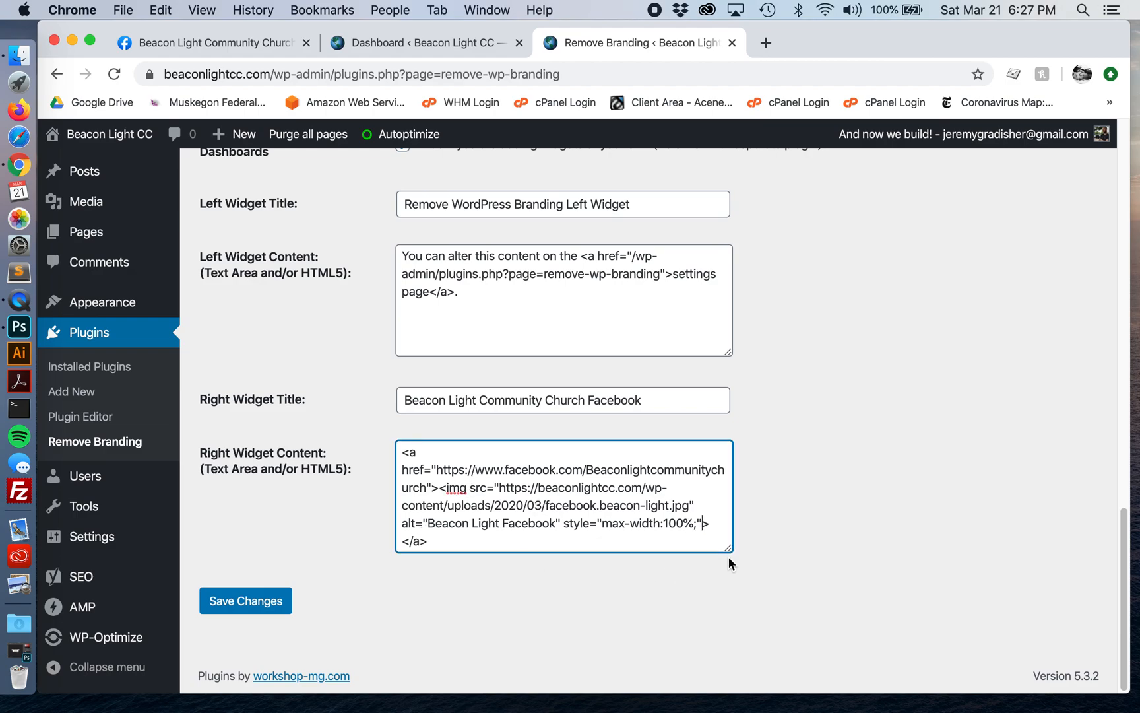
{"action": "type", "text": "target=\"\"_blank\"></a>"}
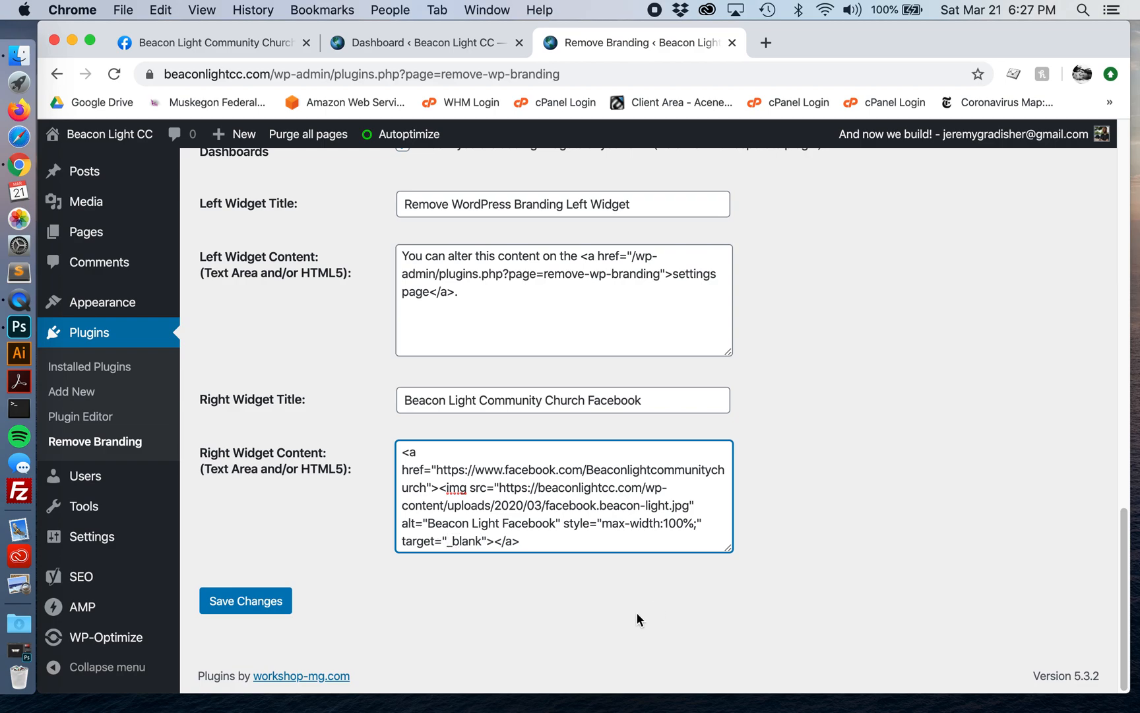
{"action": "left_click", "coordinate": [274, 606]}
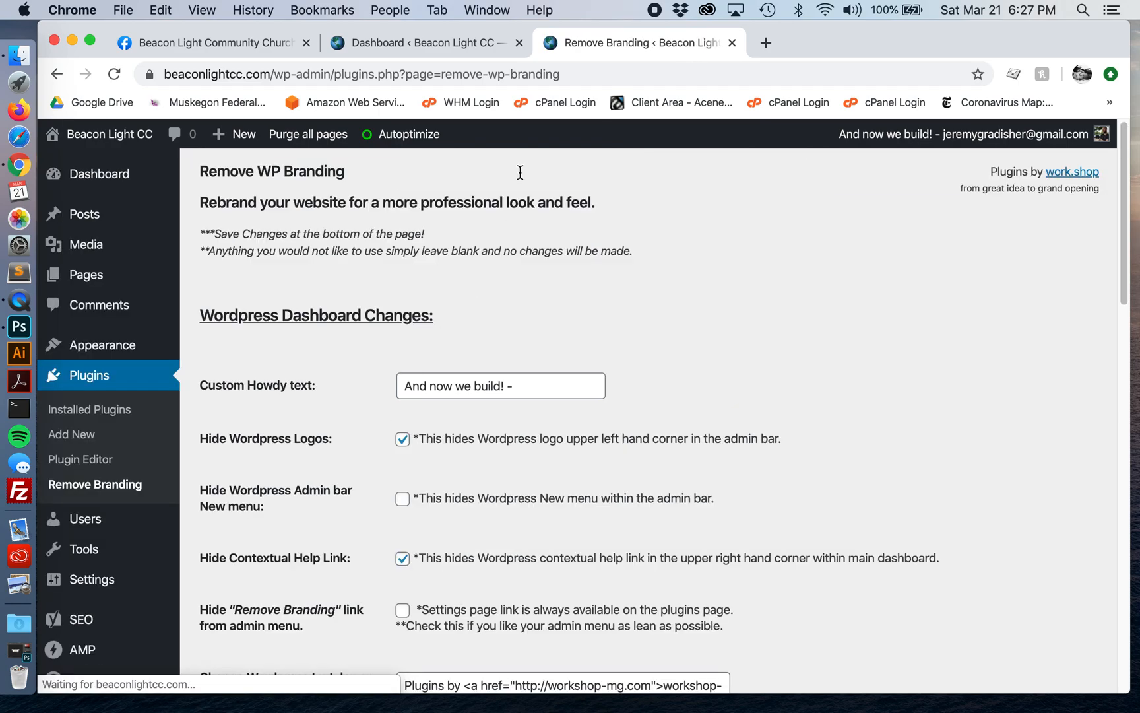
Open the dashboard, test whether the Facebook image link opens in a new tab, and switch to the other dashboard tab.
{"action": "left_click", "coordinate": [99, 173]}
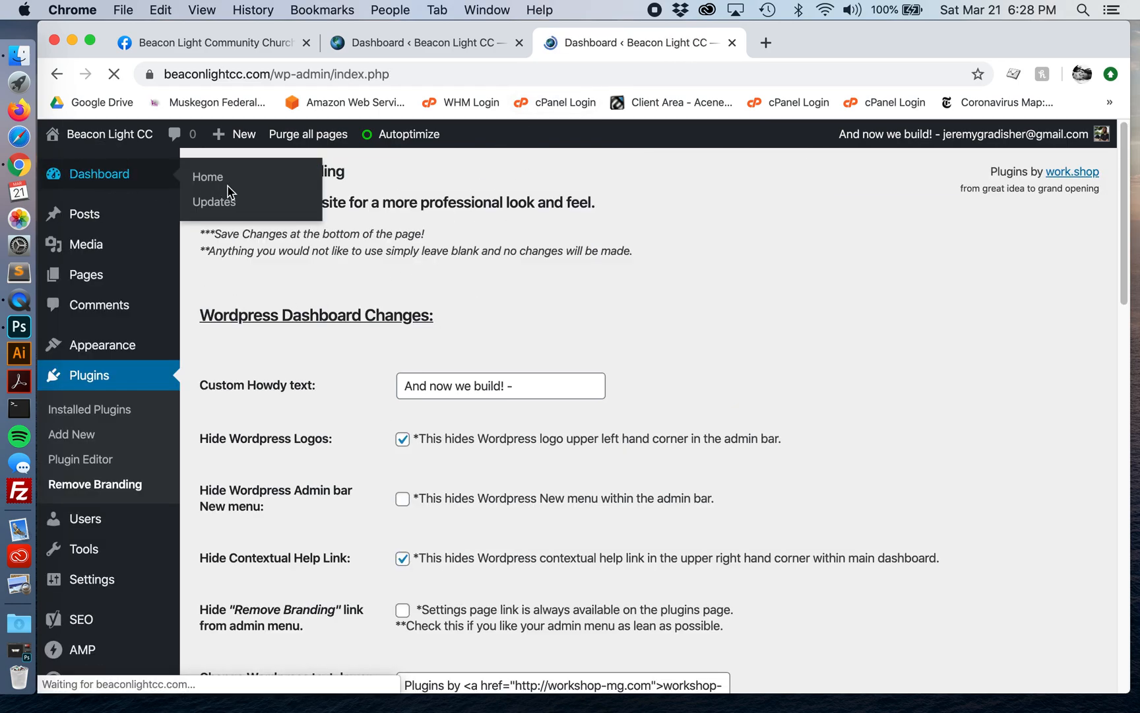
{"action": "left_click", "coordinate": [925, 349]}
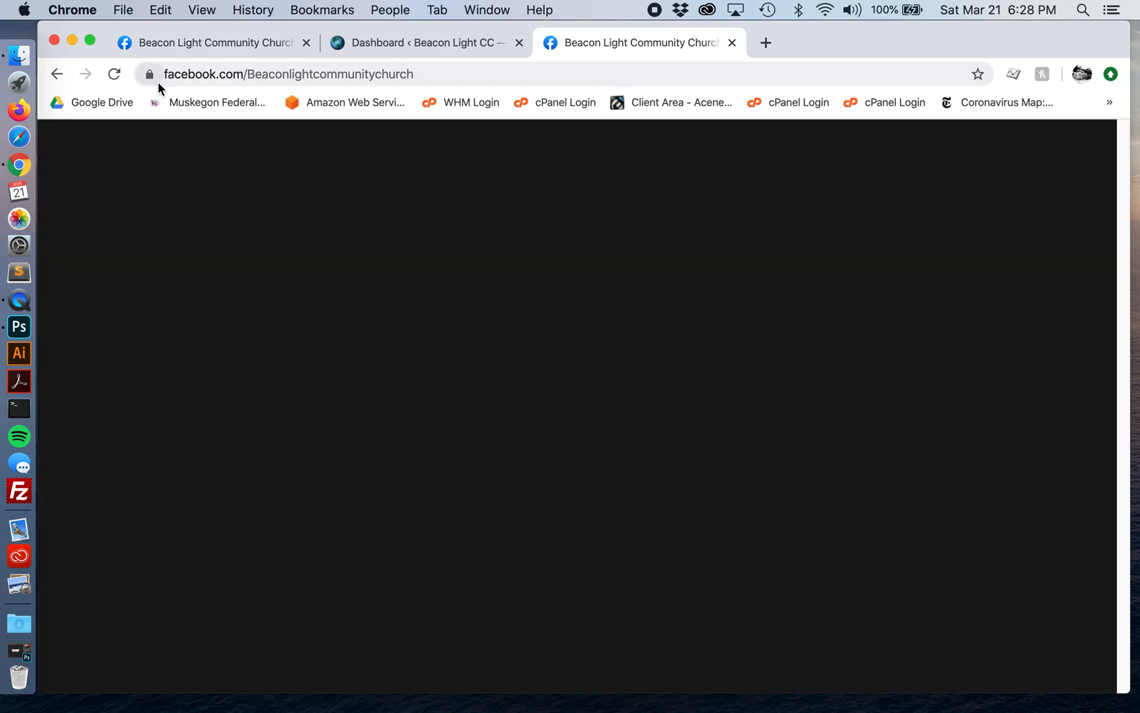
{"action": "left_click", "coordinate": [453, 44]}
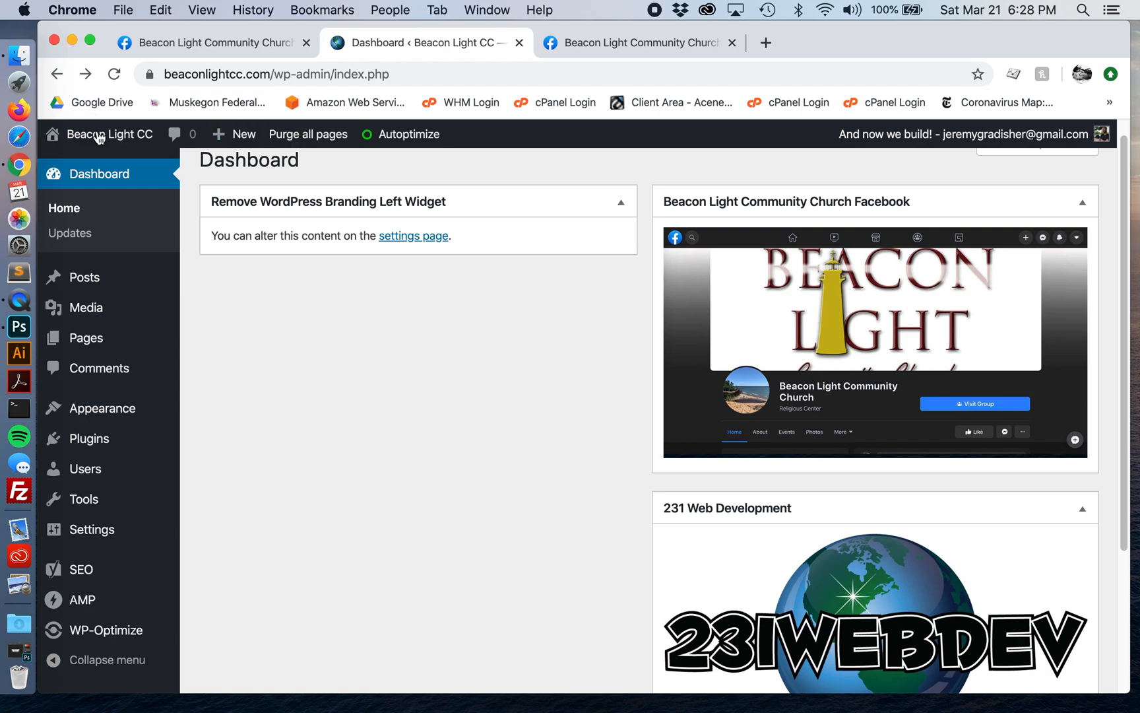
Reload the dashboard and inspect the Facebook image's link markup for the target attribute, closing the inspector when done.
{"action": "left_click", "coordinate": [113, 74]}
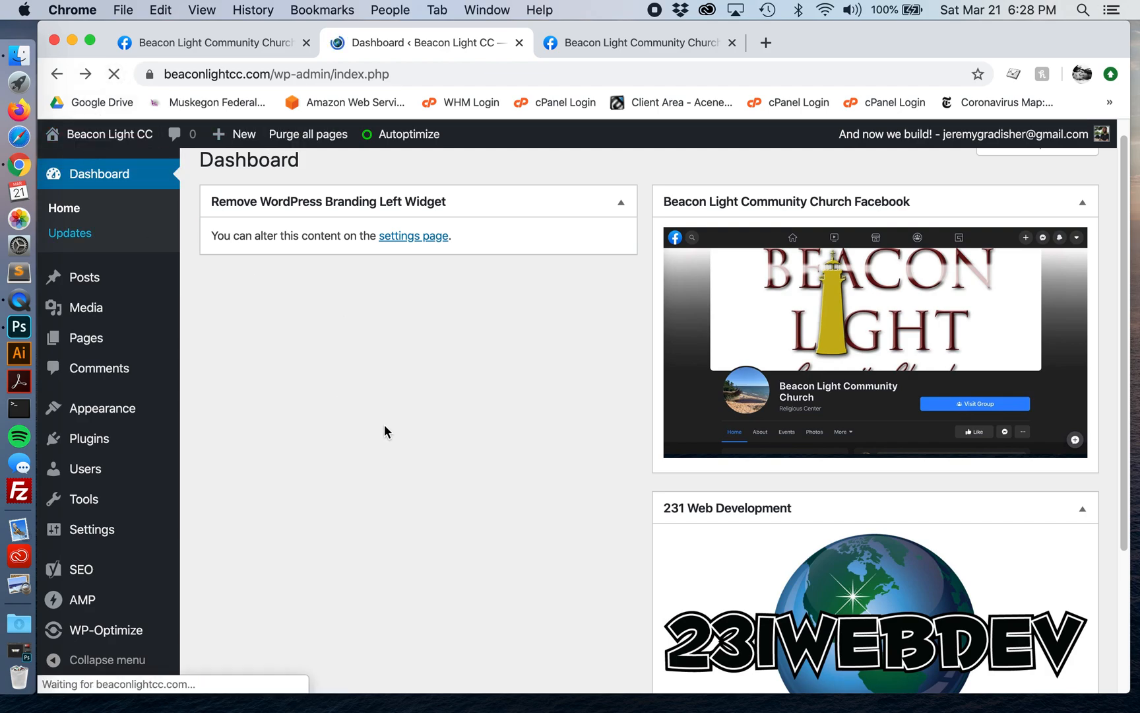
{"action": "right_click", "coordinate": [772, 377]}
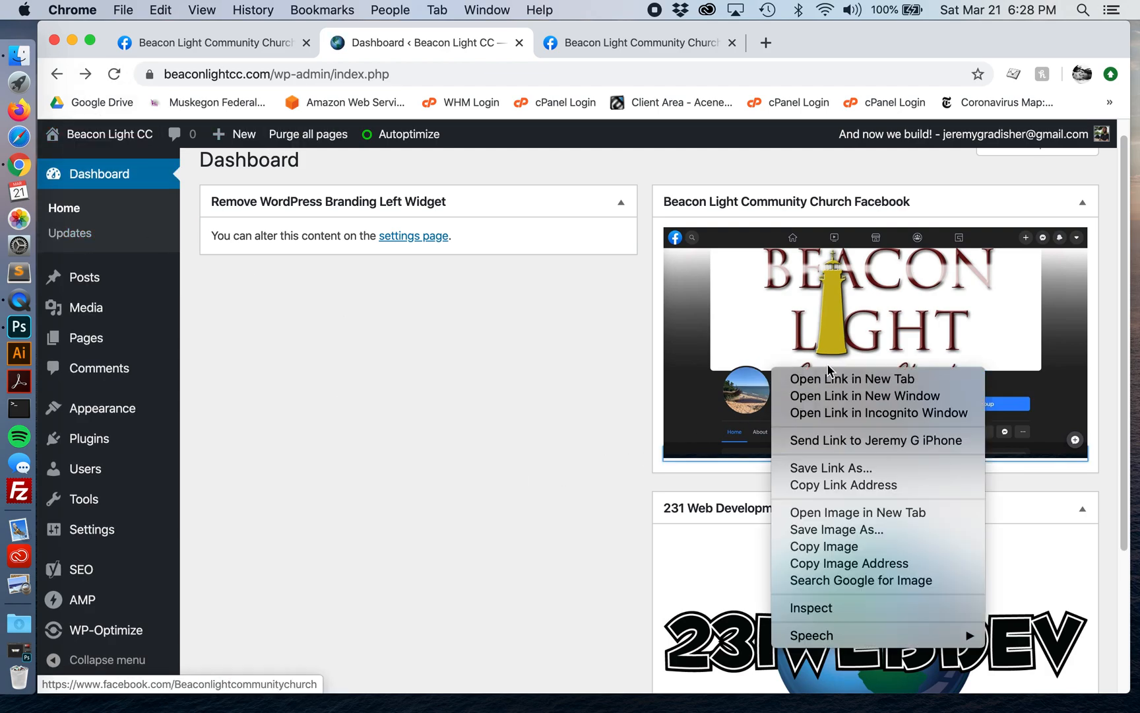
{"action": "left_click", "coordinate": [848, 611]}
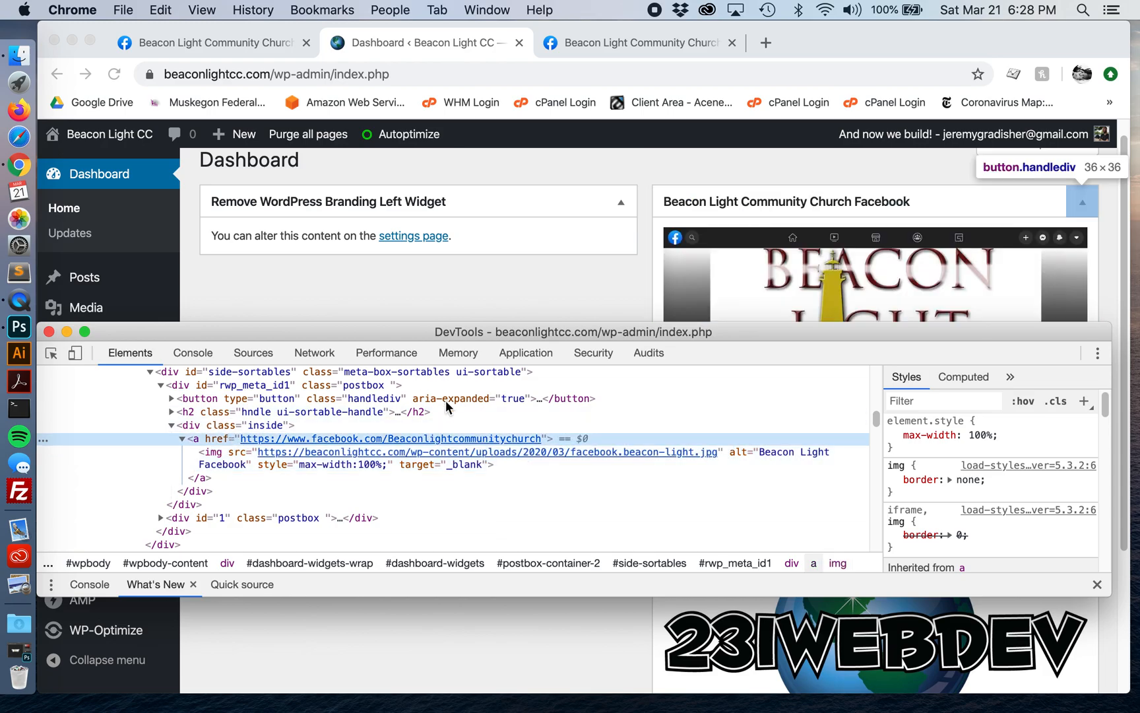
{"action": "left_click", "coordinate": [49, 331]}
In the Remove Branding settings, move target="_blank" from the Right Widget Content's image tag into its opening <a> tag and save.
{"action": "scroll", "coordinate": [135, 455], "scroll_direction": "down", "scroll_amount": 3}
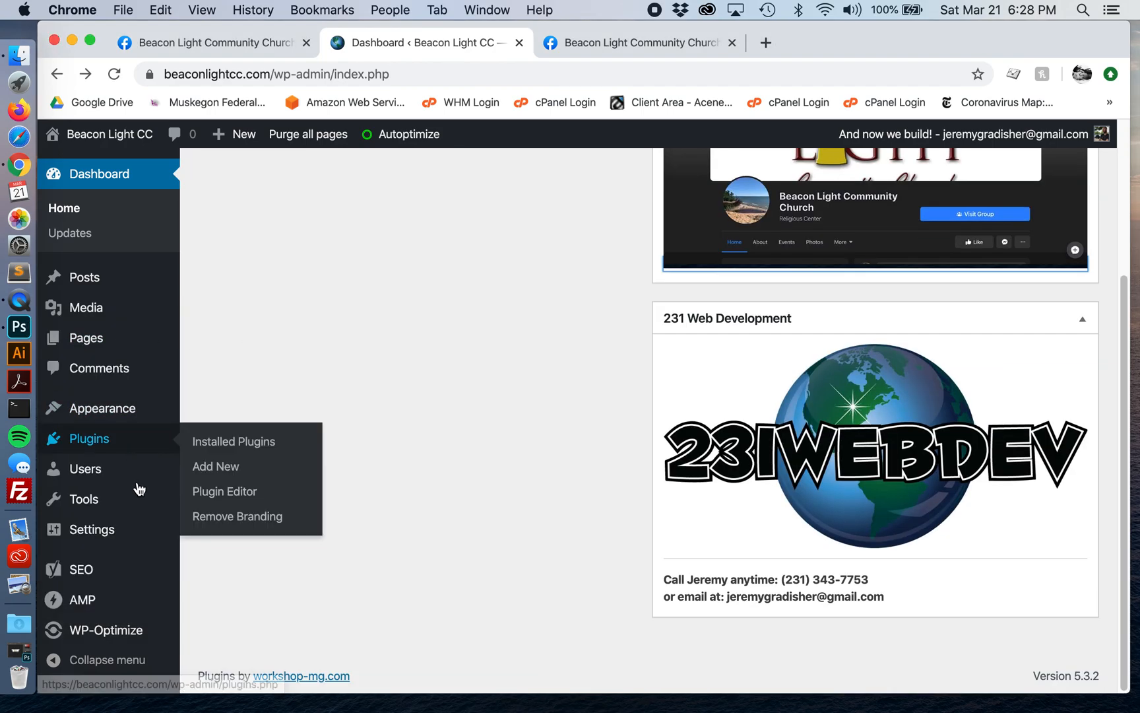
{"action": "mouse_move", "coordinate": [130, 442]}
{"action": "left_click", "coordinate": [242, 516]}
{"action": "scroll", "coordinate": [525, 498], "scroll_direction": "down", "scroll_amount": 15}
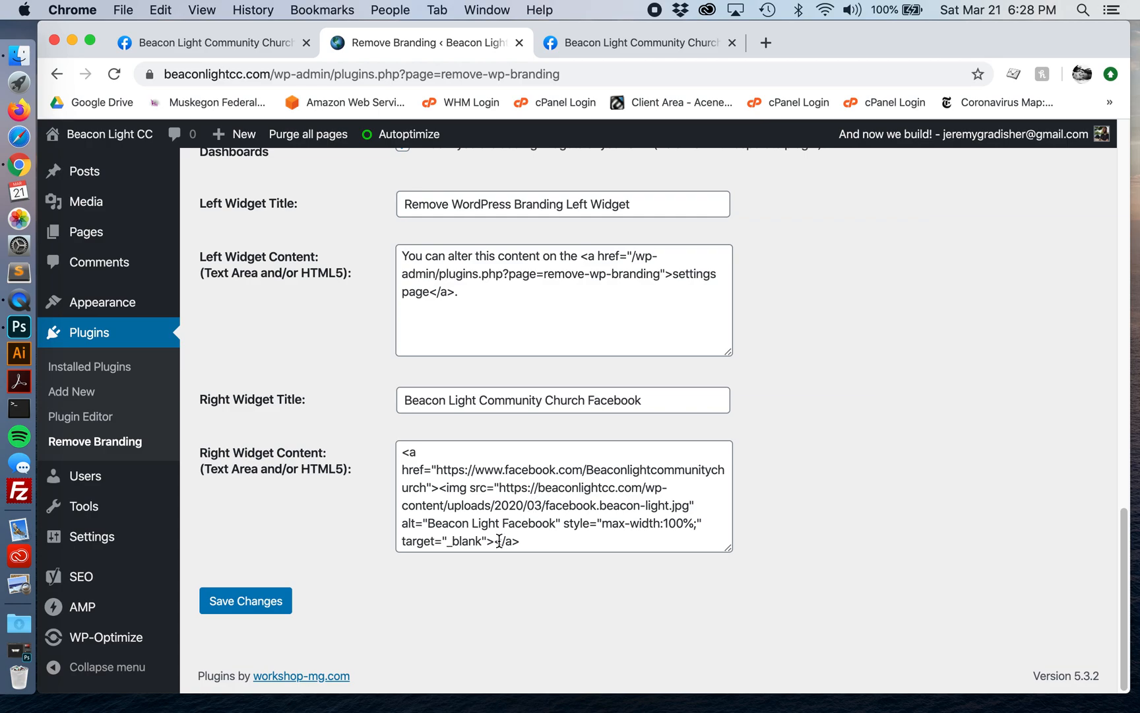
{"action": "left_click_drag", "start_coordinate": [487, 542], "coordinate": [701, 526]}
{"action": "key", "text": "super+c"}
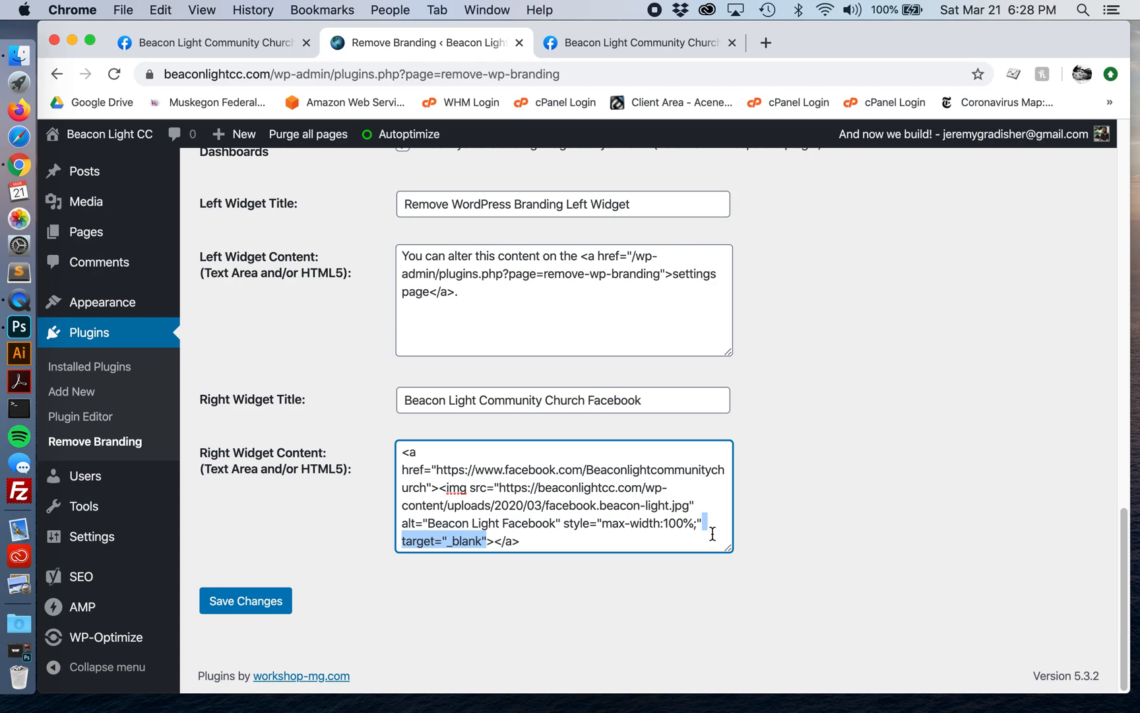
{"action": "key", "text": "BackSpace"}
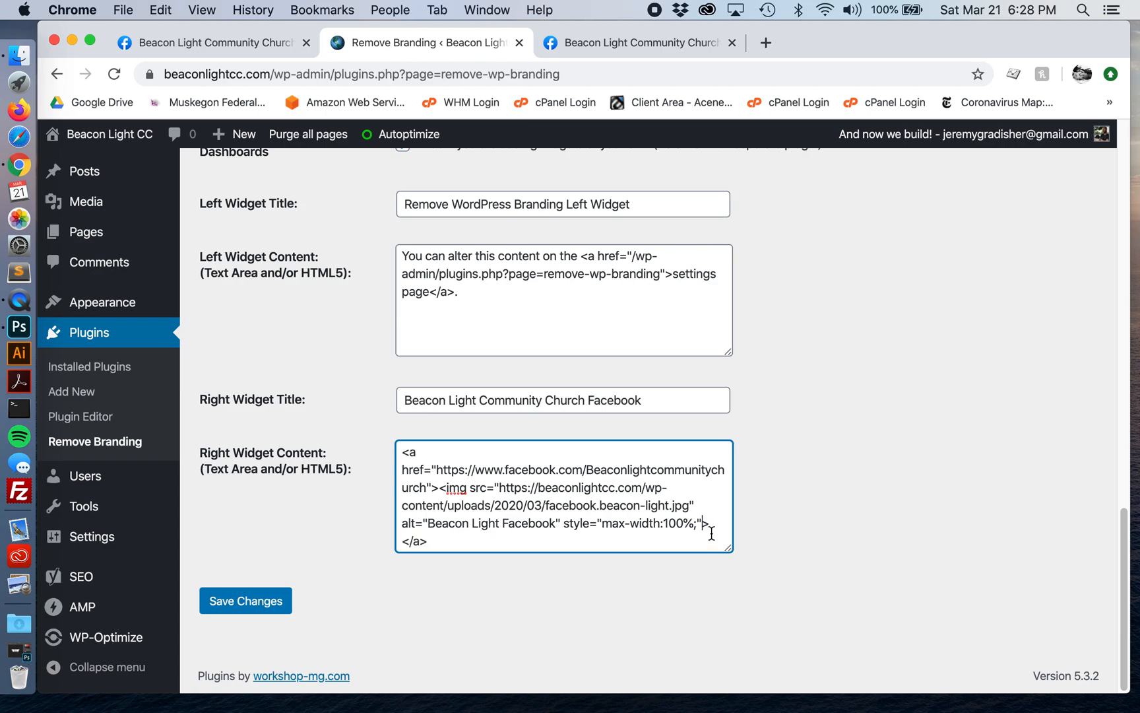
{"action": "left_click", "coordinate": [418, 454]}
{"action": "key", "text": "super+v"}
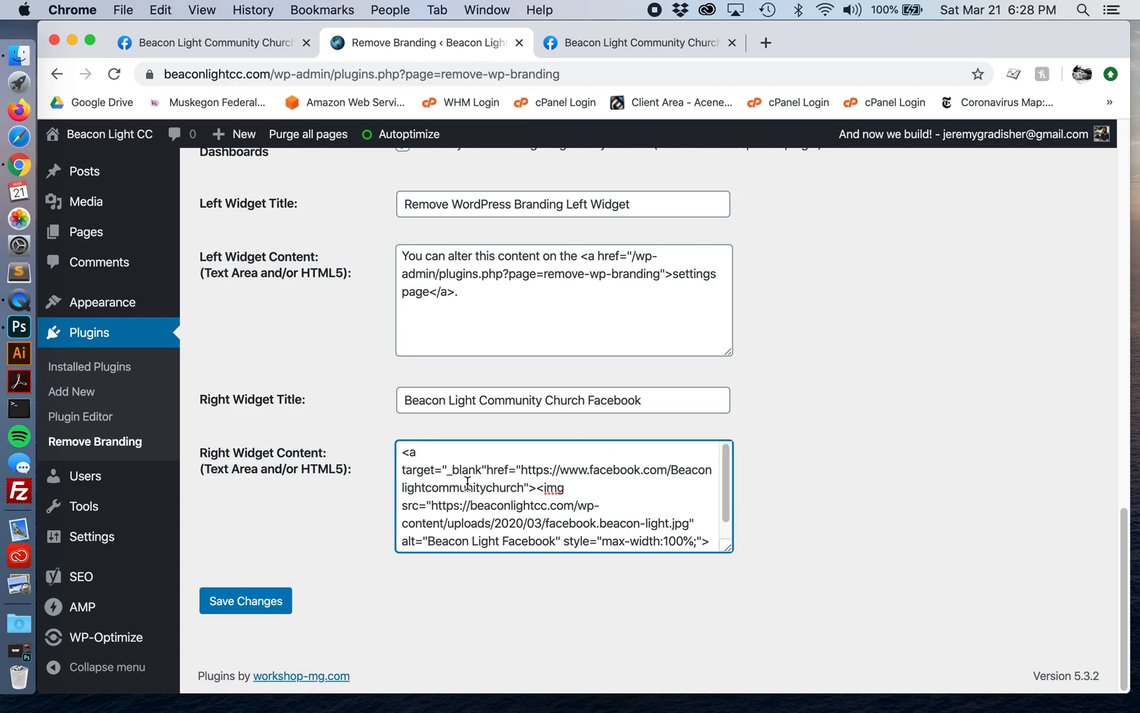
{"action": "left_click_drag", "start_coordinate": [417, 454], "coordinate": [418, 453]}
{"action": "left_click", "coordinate": [256, 601]}
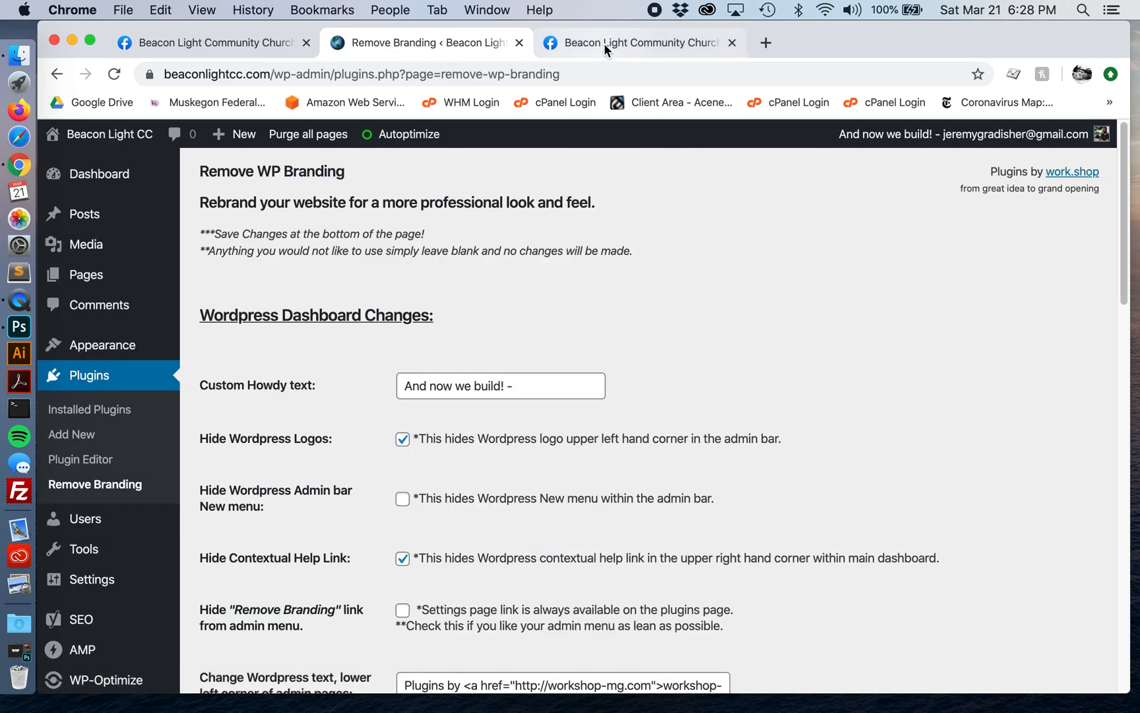
Open the dashboard home, test the Facebook image link again, look over the opened Facebook page, and return to the dashboard.
{"action": "mouse_move", "coordinate": [102, 172]}
{"action": "left_click", "coordinate": [196, 177]}
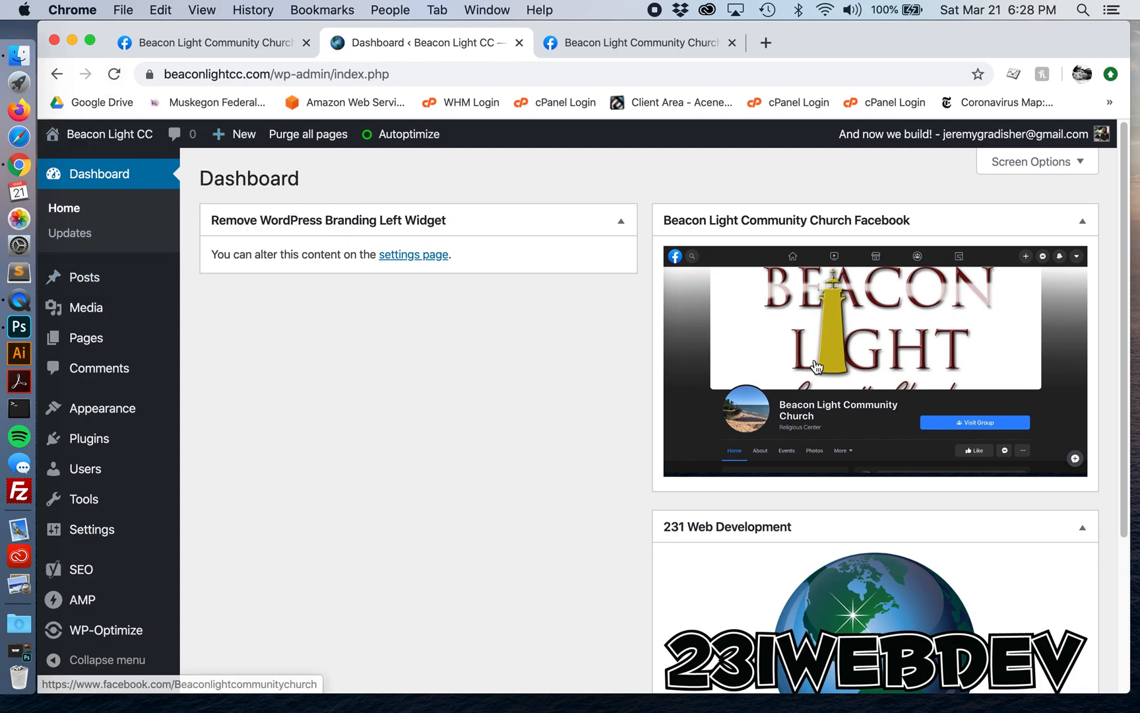
{"action": "left_click", "coordinate": [833, 365]}
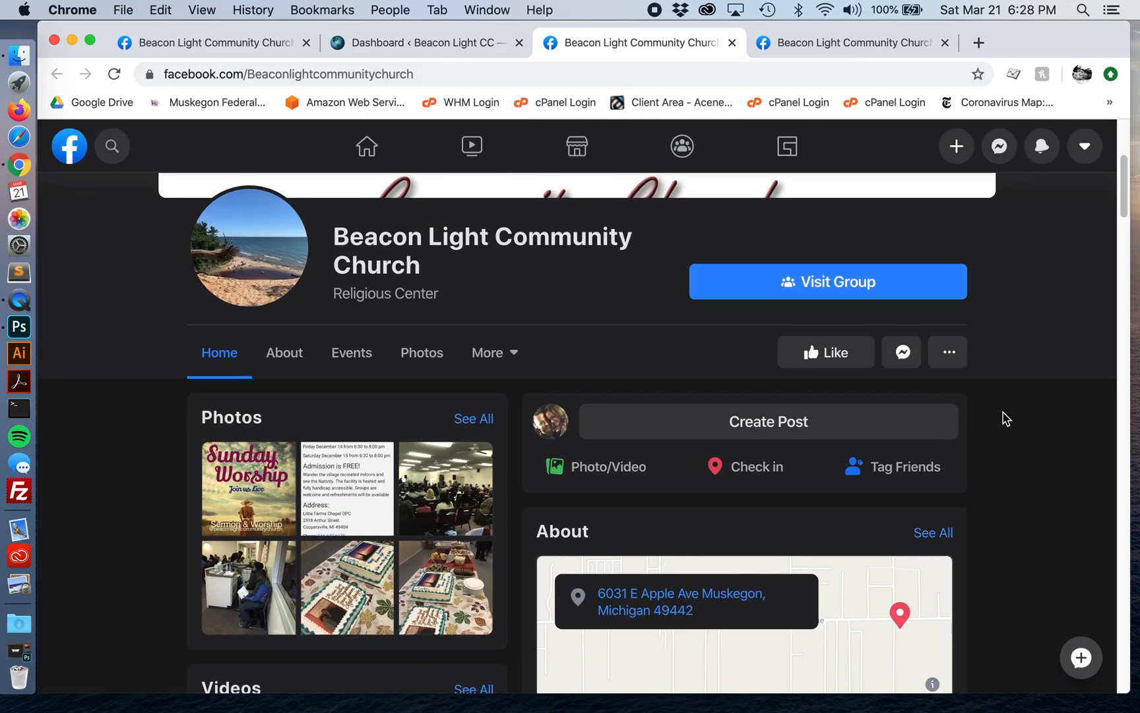
{"action": "scroll", "coordinate": [1004, 418], "scroll_direction": "down", "scroll_amount": 6}
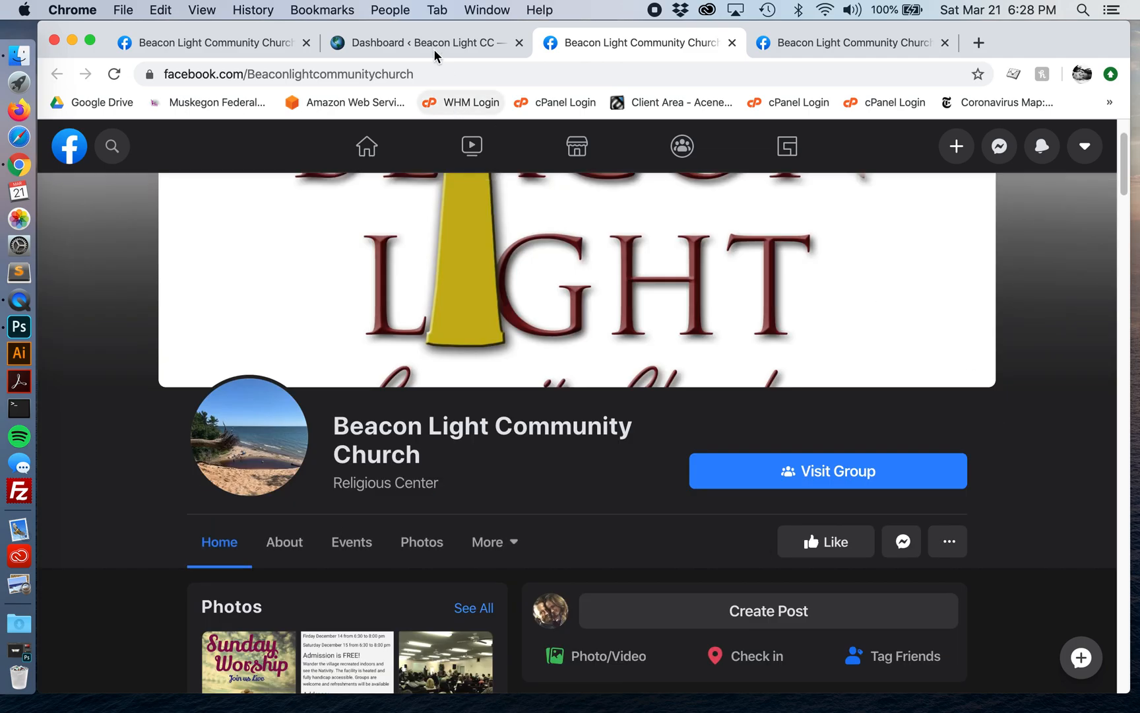
{"action": "left_click", "coordinate": [422, 42]}
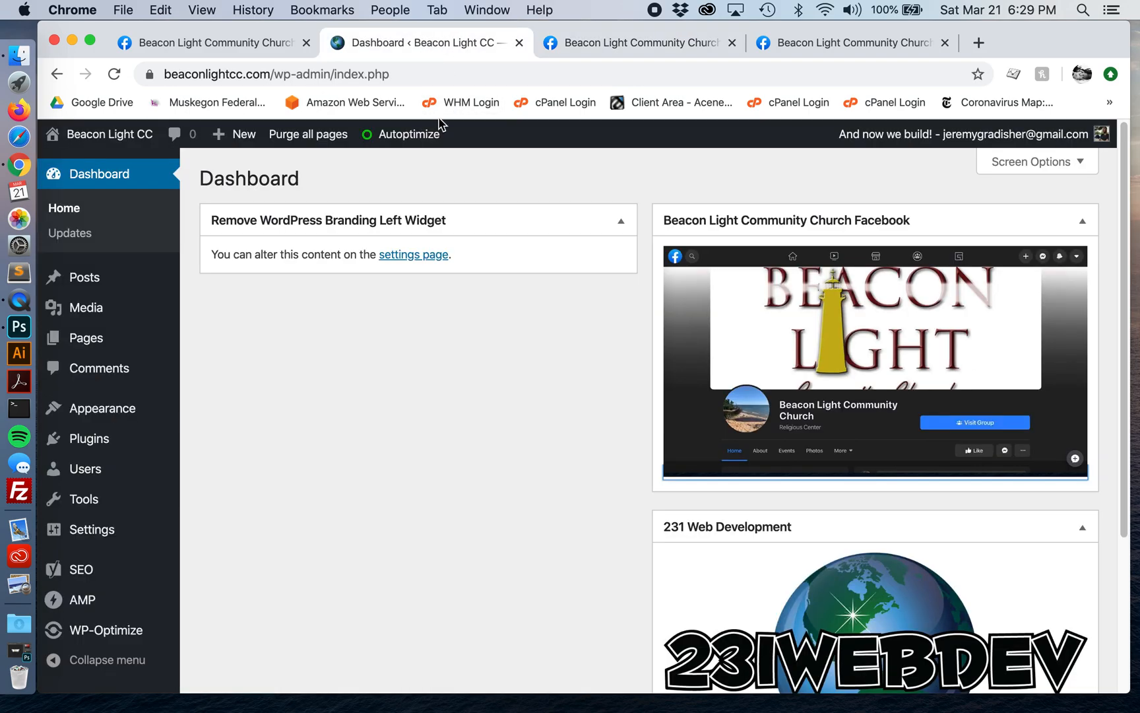
Look over the widgets on the dashboard and review the service entries in the full posts list.
{"action": "scroll", "coordinate": [649, 420], "scroll_direction": "down", "scroll_amount": 3}
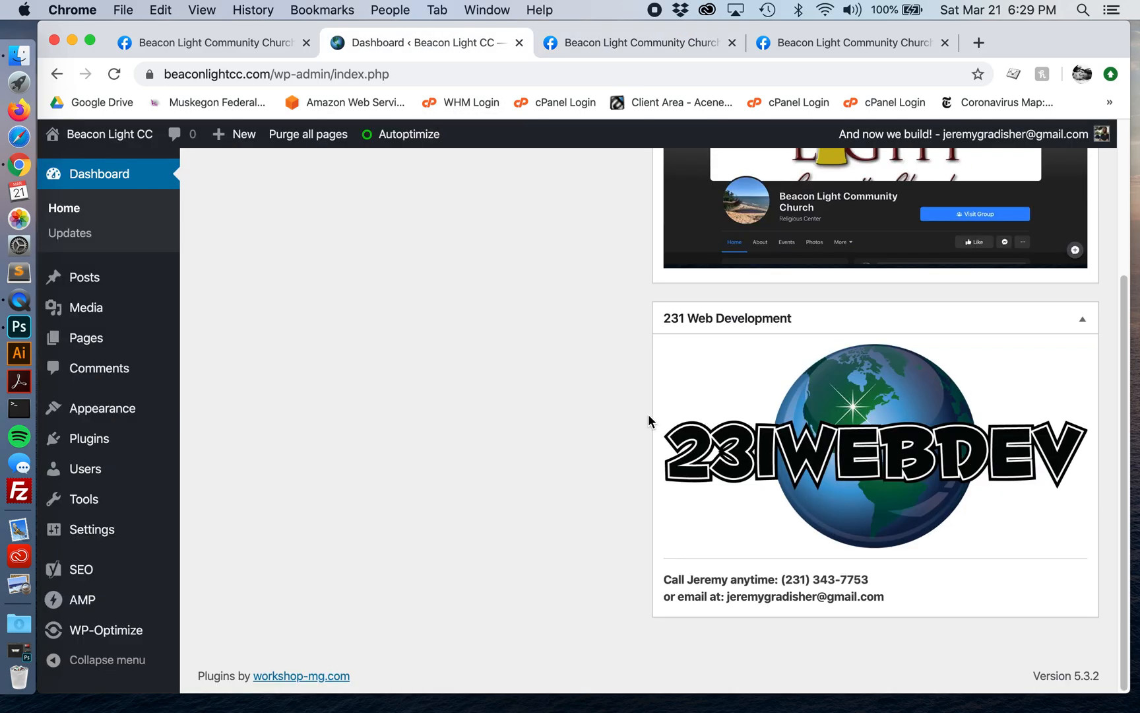
{"action": "scroll", "coordinate": [648, 415], "scroll_direction": "up", "scroll_amount": 3}
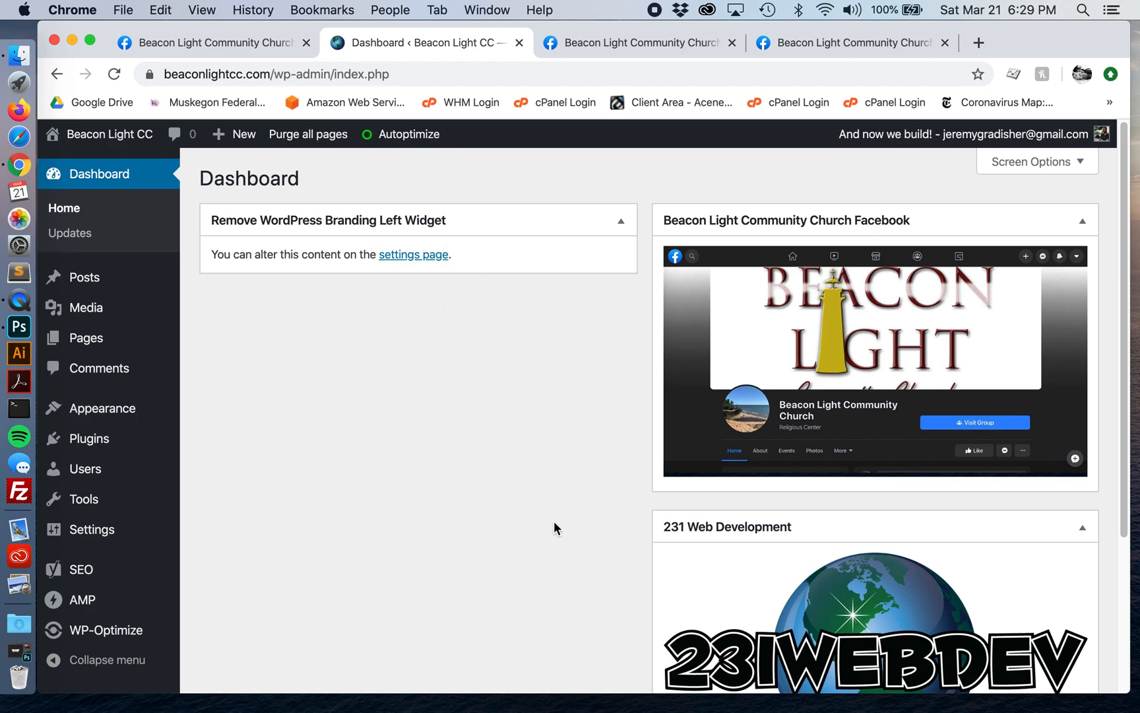
{"action": "scroll", "coordinate": [557, 522], "scroll_direction": "down", "scroll_amount": 3}
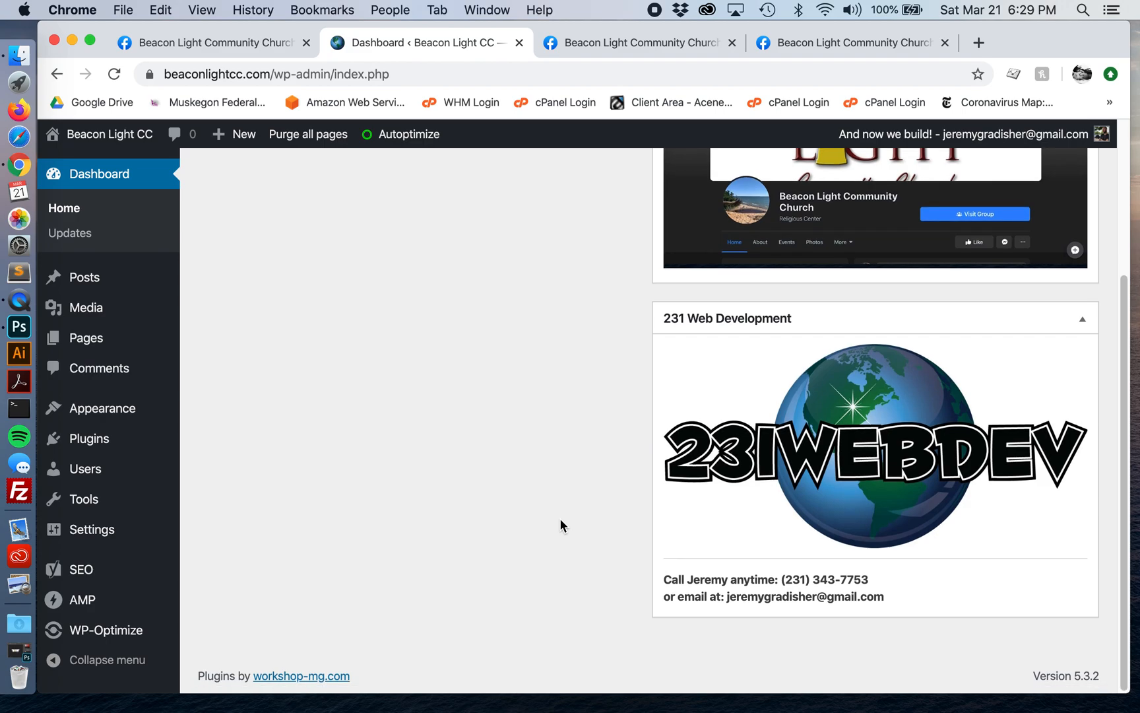
{"action": "scroll", "coordinate": [560, 526], "scroll_direction": "up", "scroll_amount": 3}
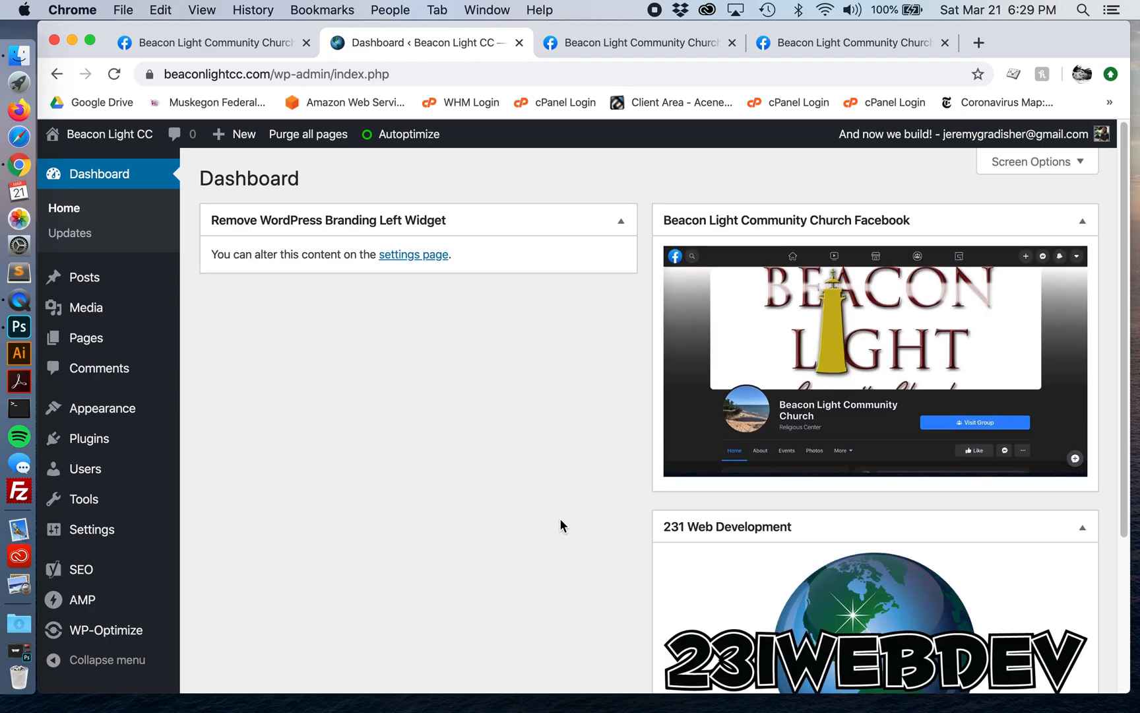
{"action": "mouse_move", "coordinate": [84, 337]}
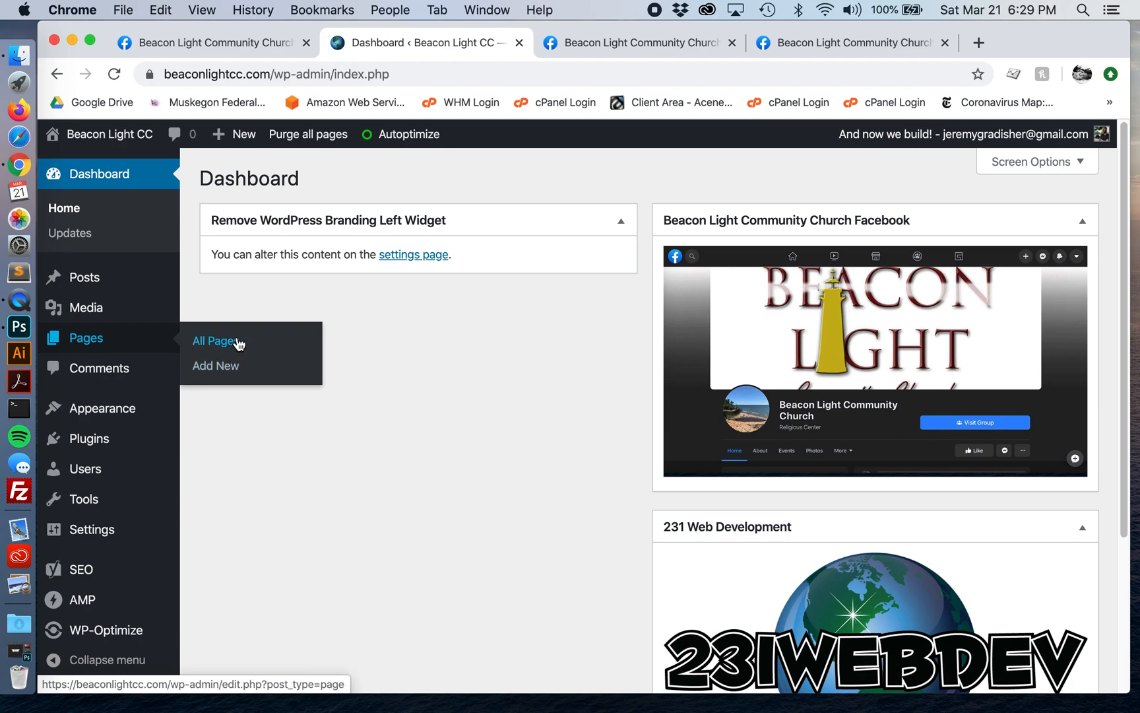
{"action": "mouse_move", "coordinate": [91, 280]}
{"action": "left_click", "coordinate": [210, 281]}
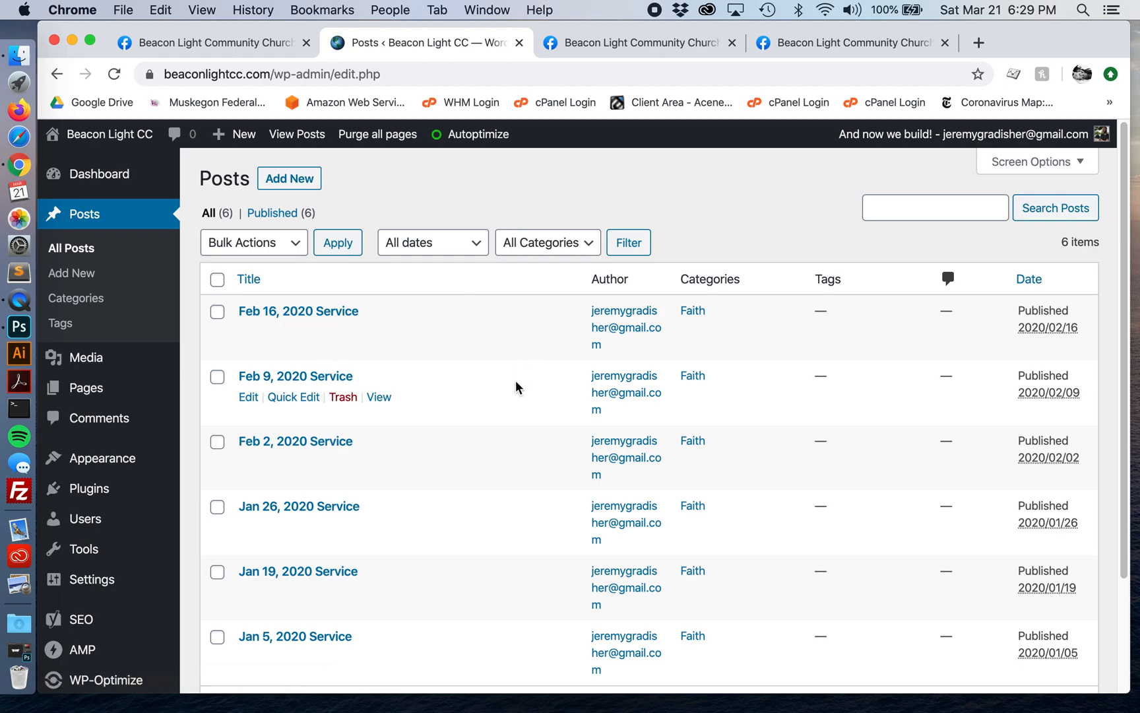
{"action": "scroll", "coordinate": [518, 383], "scroll_direction": "down", "scroll_amount": 3}
{"action": "scroll", "coordinate": [517, 383], "scroll_direction": "up", "scroll_amount": 3}
Visit the public Beacon Light CC site and examine its home page and the Services page down to the footer.
{"action": "mouse_move", "coordinate": [120, 140]}
{"action": "left_click", "coordinate": [120, 170]}
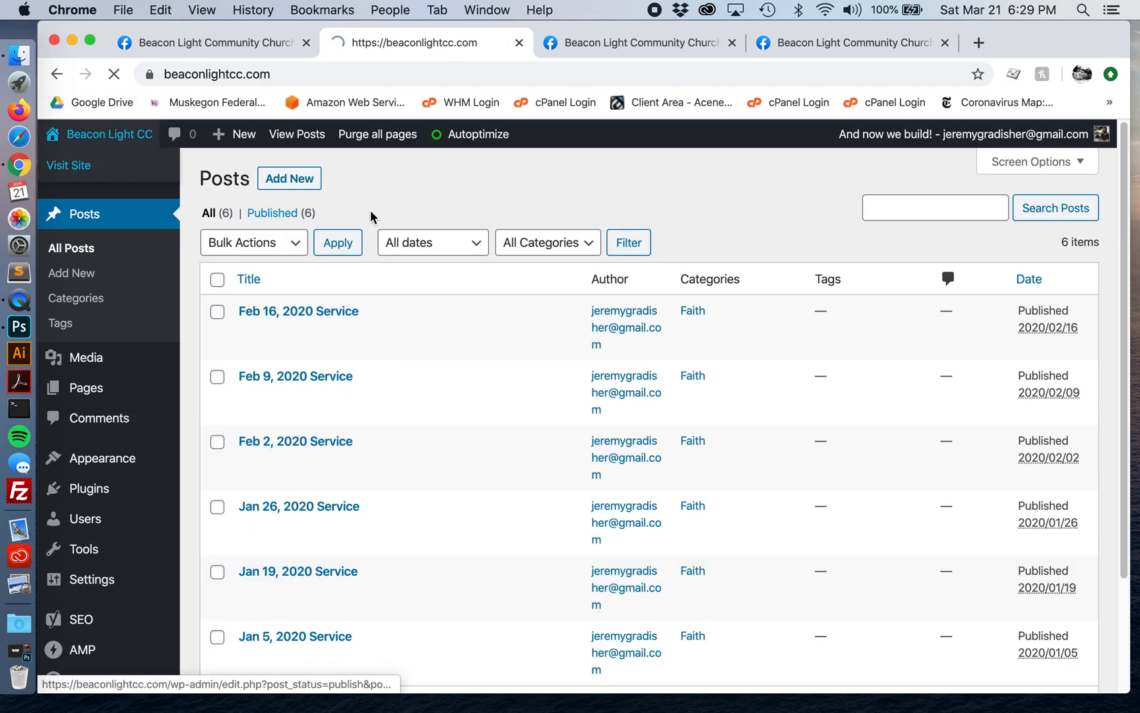
{"action": "scroll", "coordinate": [647, 442], "scroll_direction": "down", "scroll_amount": 6}
{"action": "scroll", "coordinate": [647, 439], "scroll_direction": "up", "scroll_amount": 6}
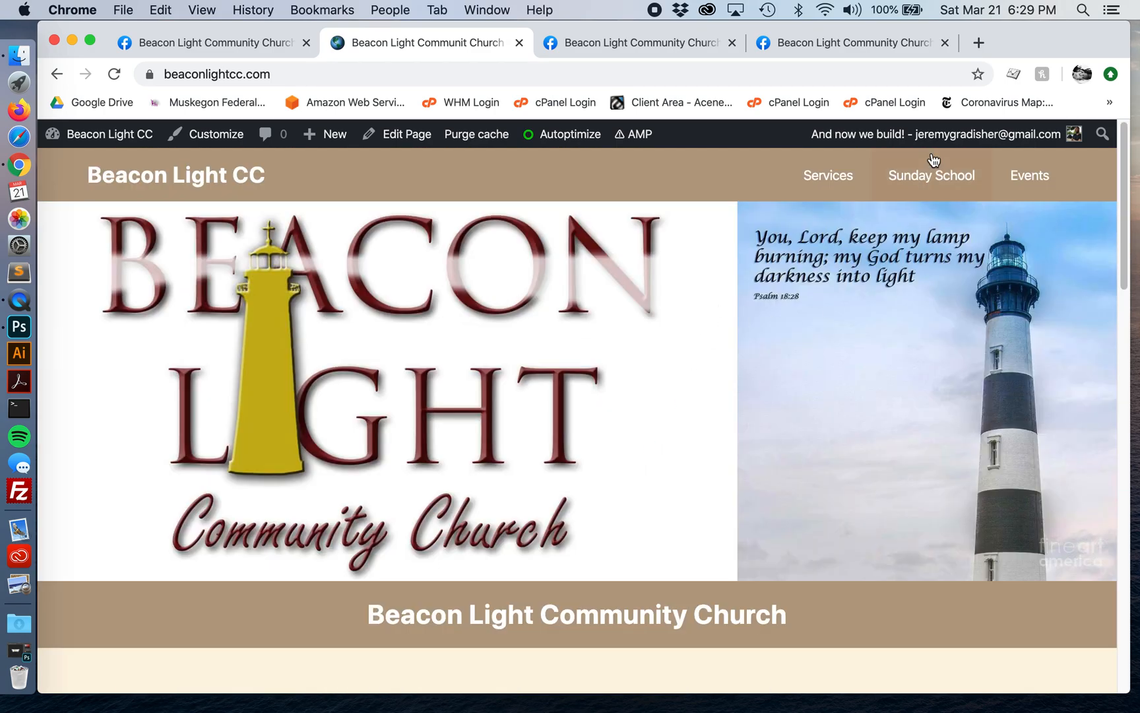
{"action": "left_click", "coordinate": [838, 174]}
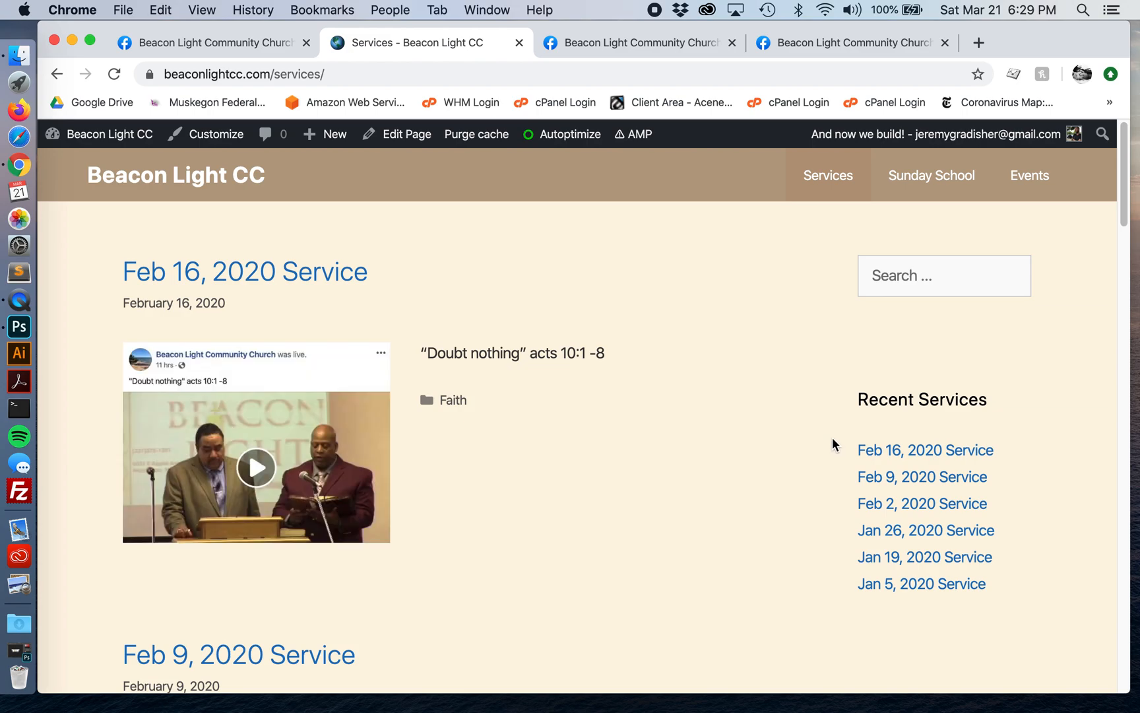
{"action": "scroll", "coordinate": [686, 456], "scroll_direction": "down", "scroll_amount": 15}
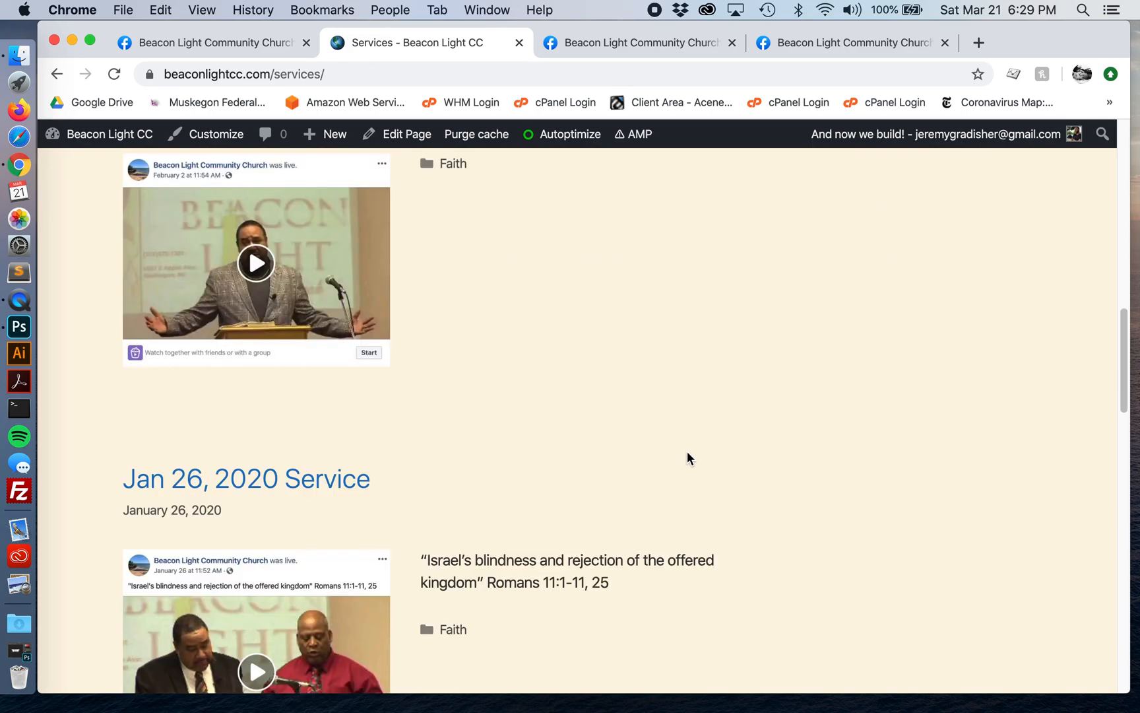
{"action": "scroll", "coordinate": [687, 451], "scroll_direction": "down", "scroll_amount": 10}
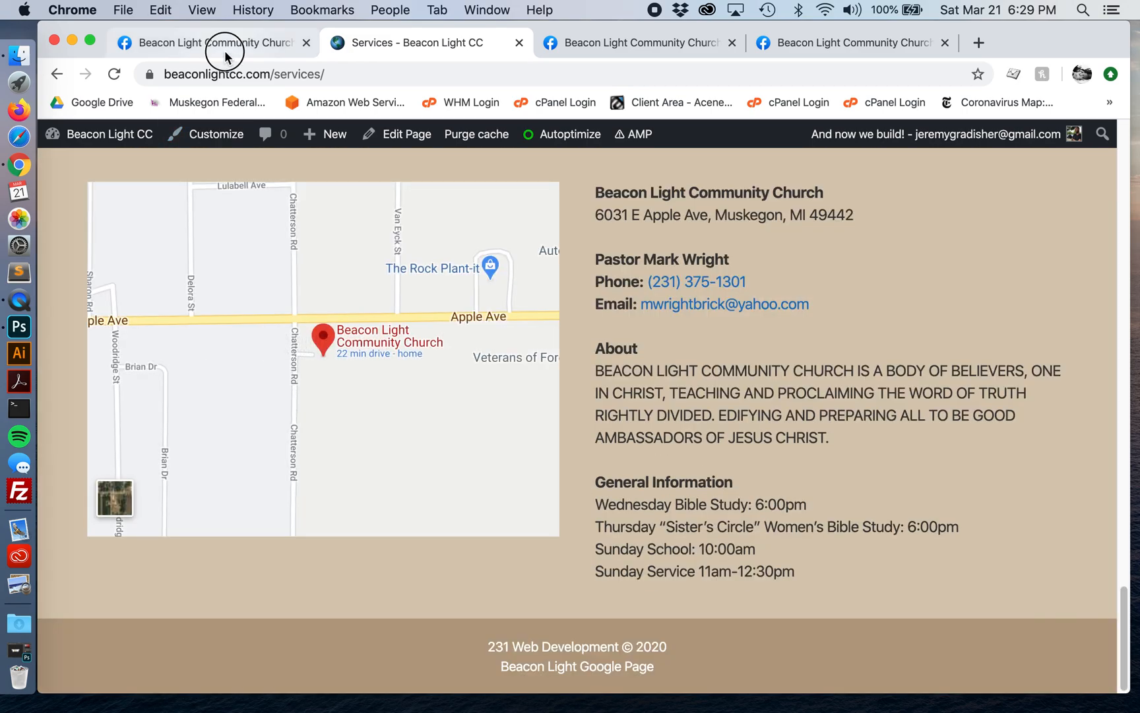
Switch to the church's Facebook page and look through its feed back to the February posts.
{"action": "left_click", "coordinate": [224, 47]}
{"action": "scroll", "coordinate": [808, 376], "scroll_direction": "down", "scroll_amount": 10}
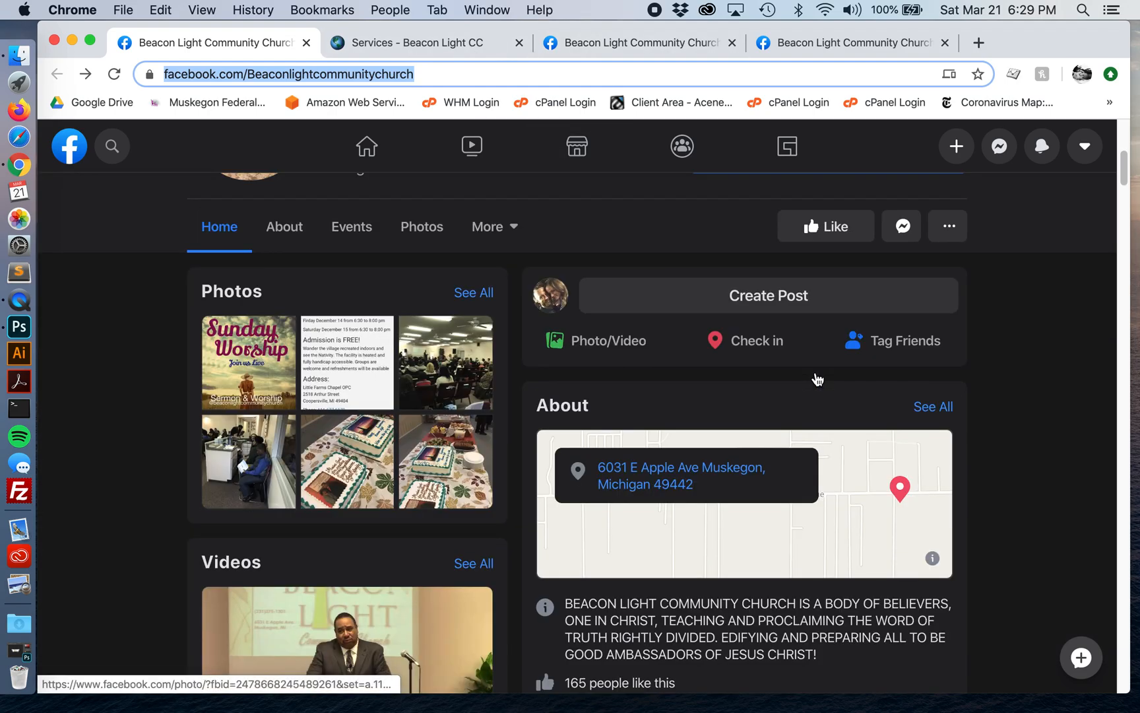
{"action": "scroll", "coordinate": [929, 463], "scroll_direction": "down", "scroll_amount": 15}
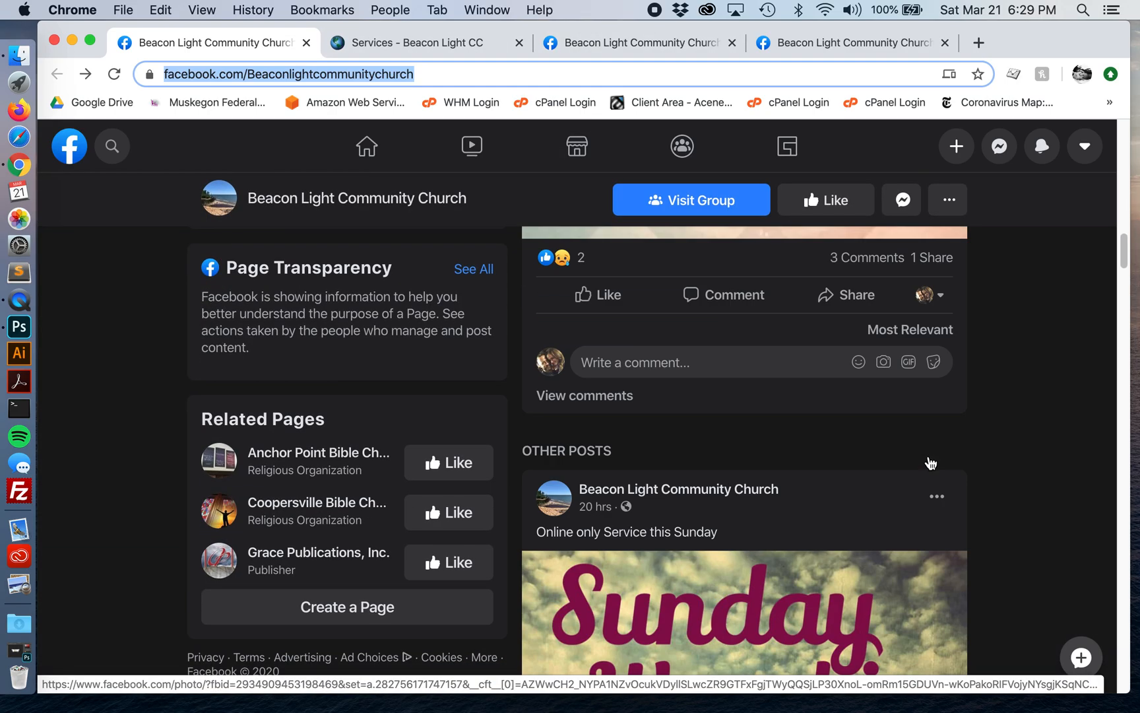
{"action": "scroll", "coordinate": [930, 463], "scroll_direction": "down", "scroll_amount": 15}
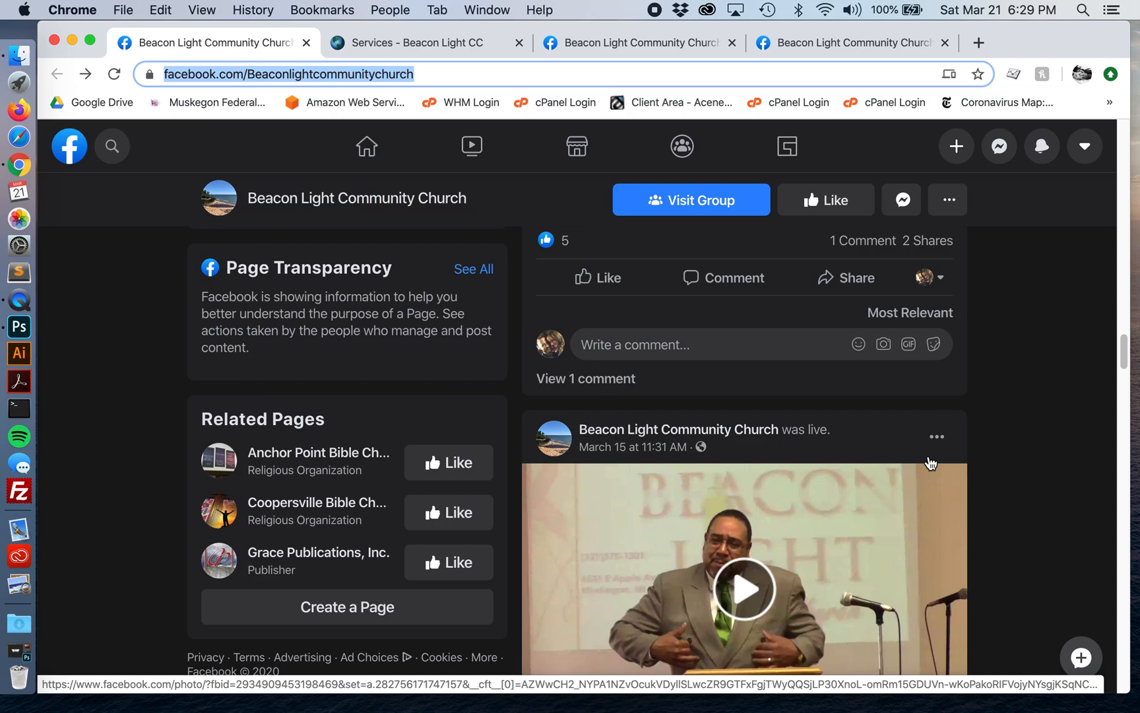
{"action": "scroll", "coordinate": [930, 464], "scroll_direction": "down", "scroll_amount": 10}
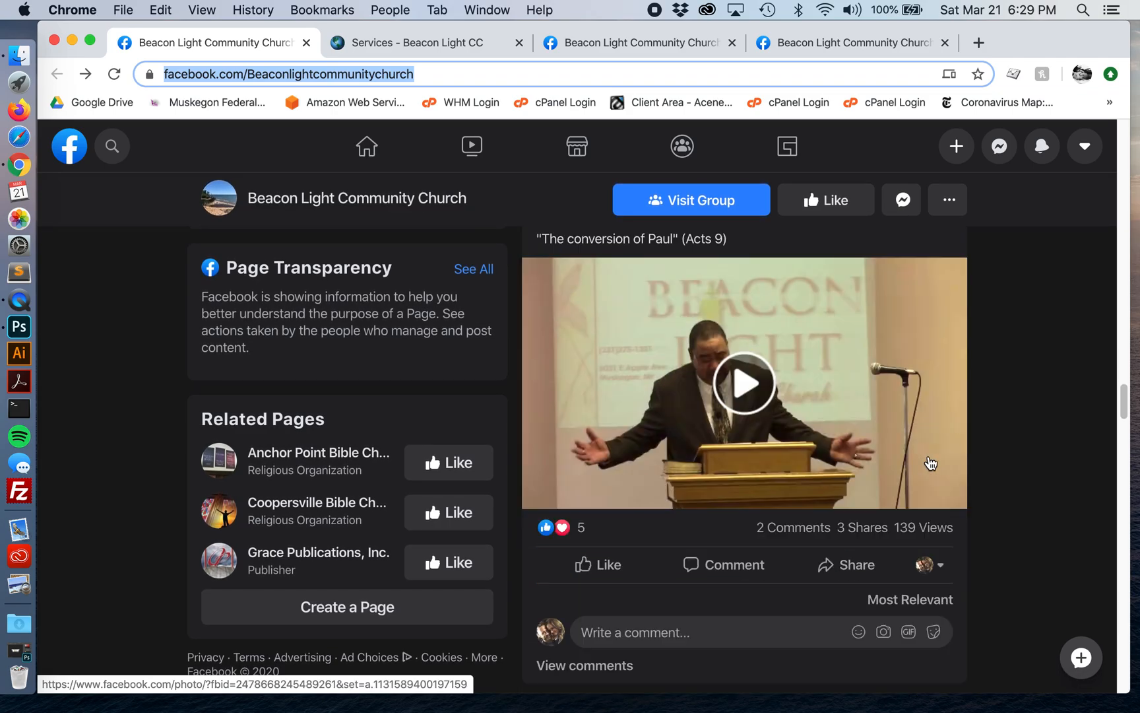
{"action": "scroll", "coordinate": [931, 464], "scroll_direction": "down", "scroll_amount": 10}
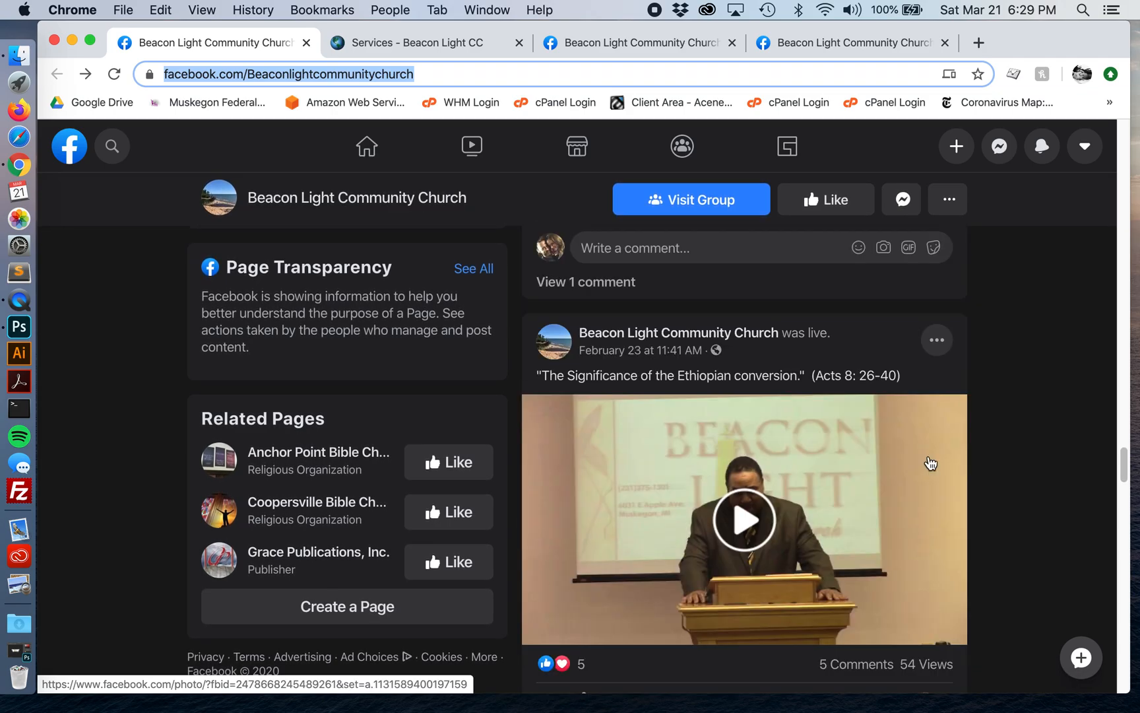
{"action": "scroll", "coordinate": [931, 463], "scroll_direction": "down", "scroll_amount": 5}
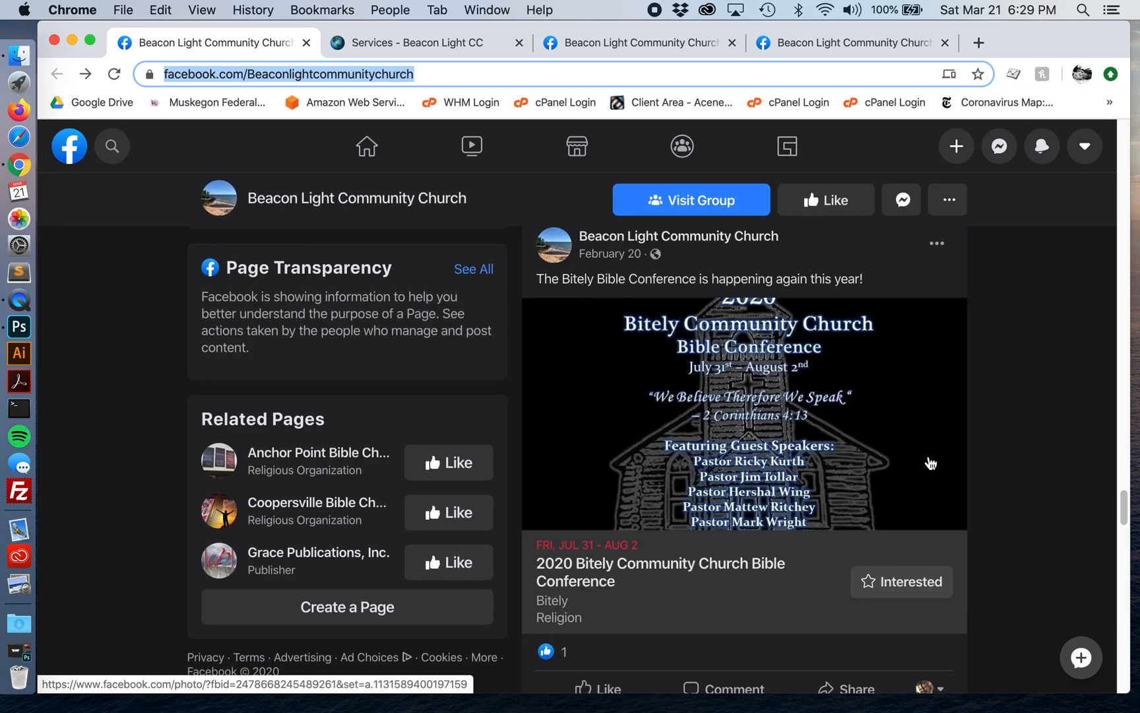
Return to the church website's Services page and open the WordPress dashboard from there.
{"action": "left_click", "coordinate": [448, 41]}
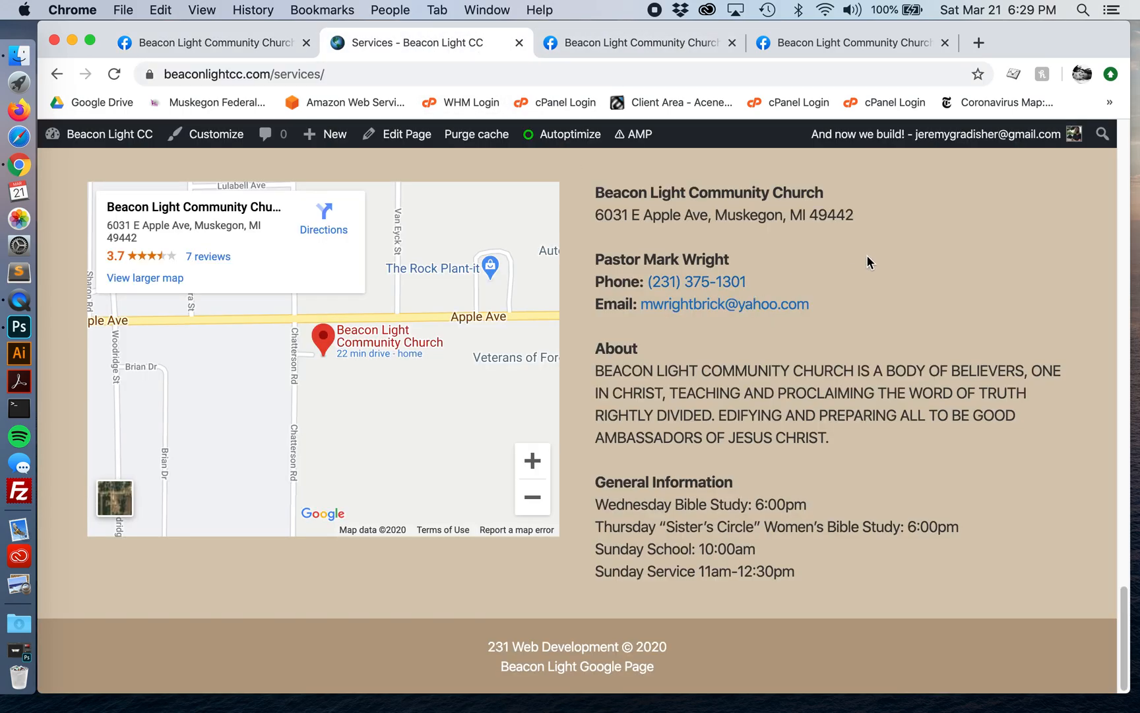
{"action": "mouse_move", "coordinate": [121, 135]}
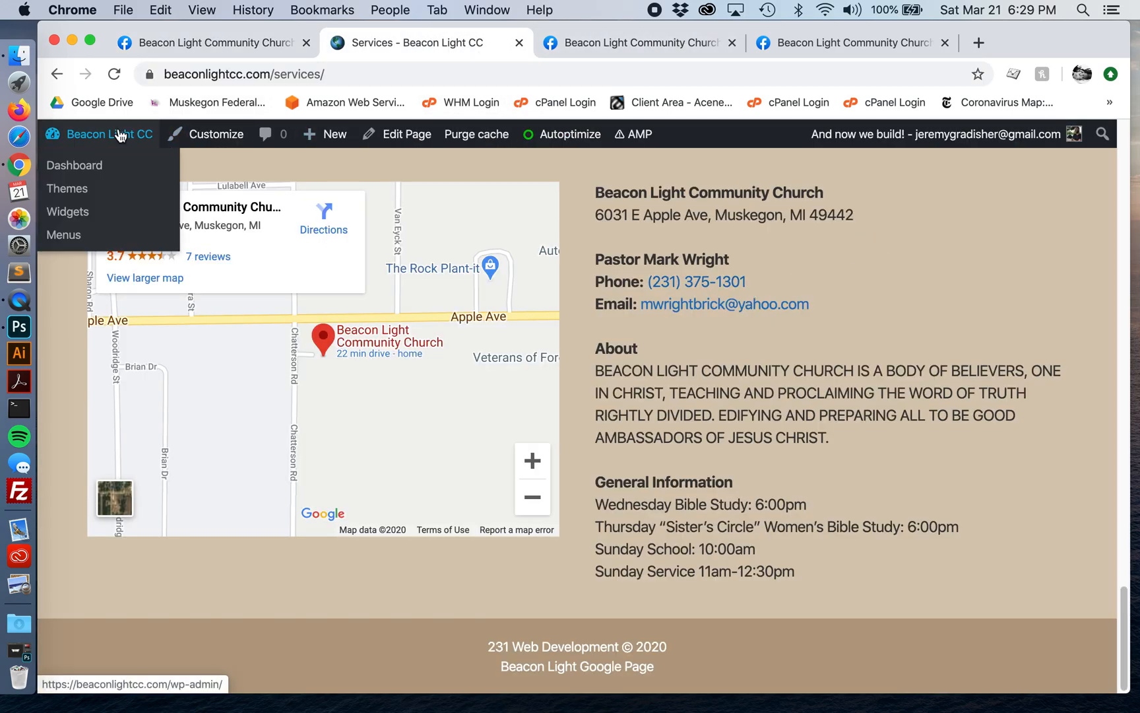
{"action": "left_click", "coordinate": [73, 165]}
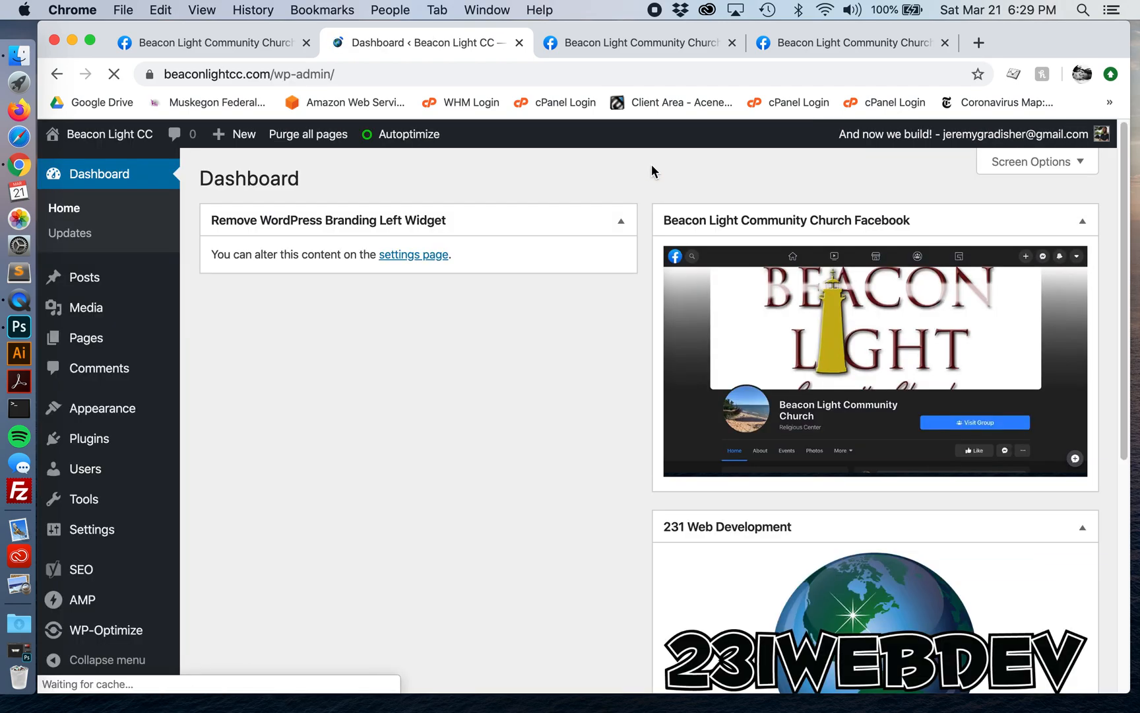